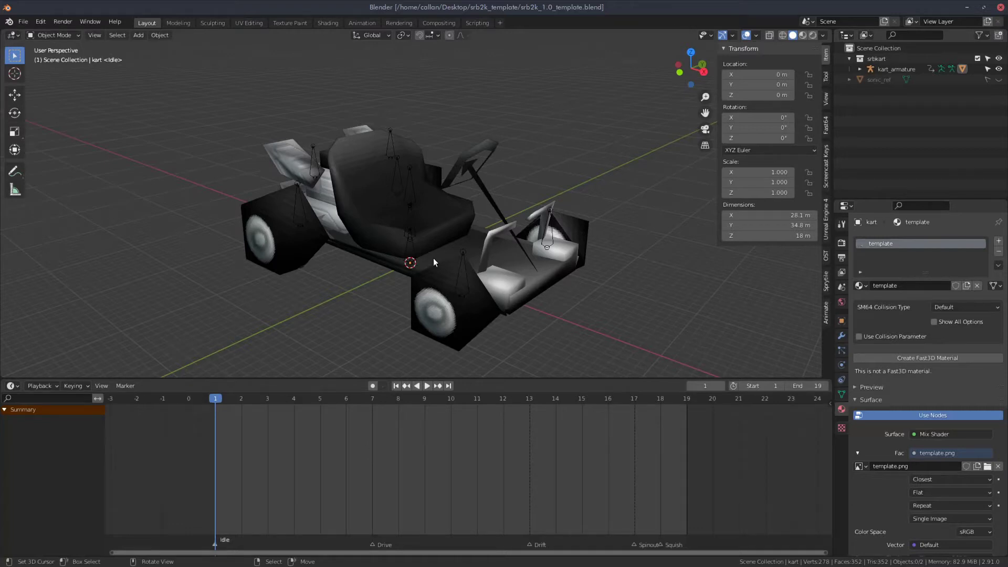
Step: Preview the kart animation and toggle the Sonic reference model on and off
{"action": "middle_click_drag", "start_coordinate": [434, 257], "coordinate": [387, 197]}
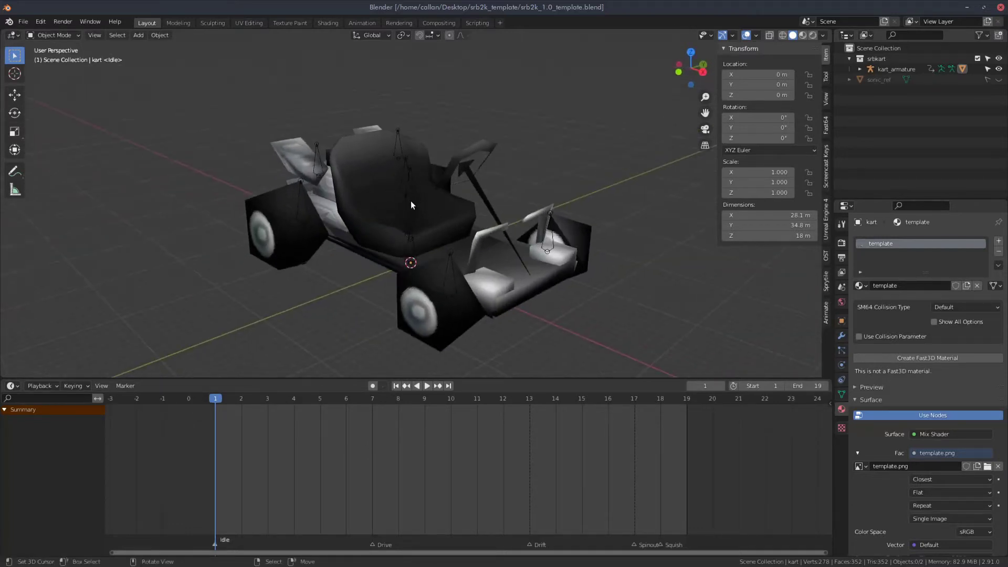
{"action": "left_click", "coordinate": [411, 204]}
{"action": "key", "text": "space"}
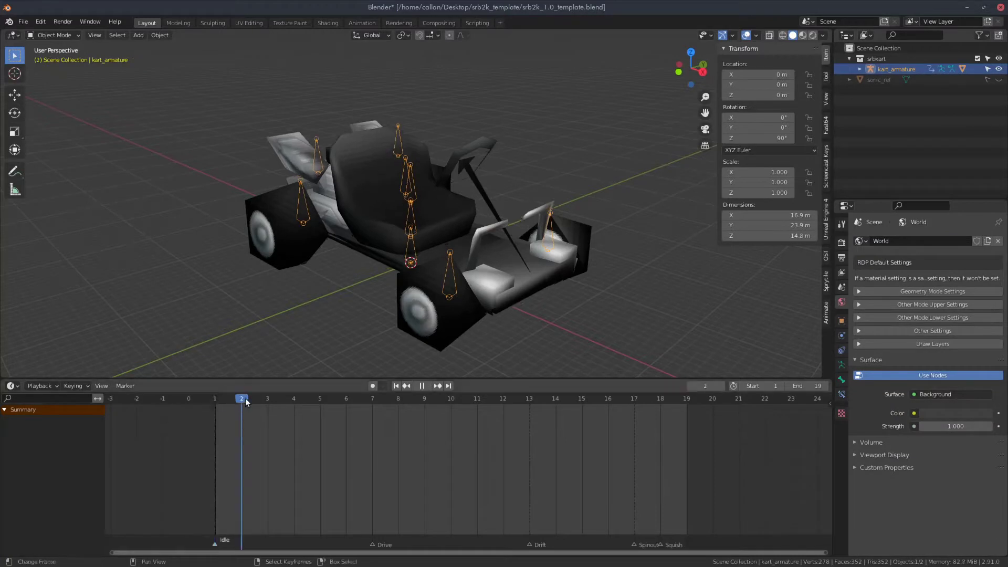
{"action": "left_click_drag", "start_coordinate": [244, 398], "coordinate": [222, 417]}
{"action": "middle_click_drag", "start_coordinate": [322, 323], "coordinate": [415, 226]}
{"action": "scroll", "coordinate": [418, 223], "scroll_direction": "down", "scroll_amount": 3}
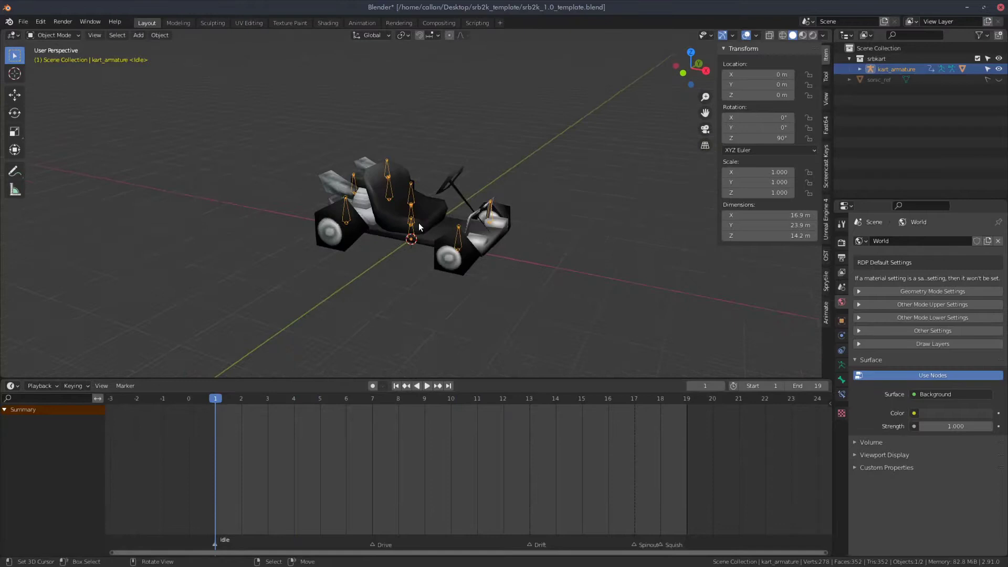
{"action": "left_click", "coordinate": [1000, 81]}
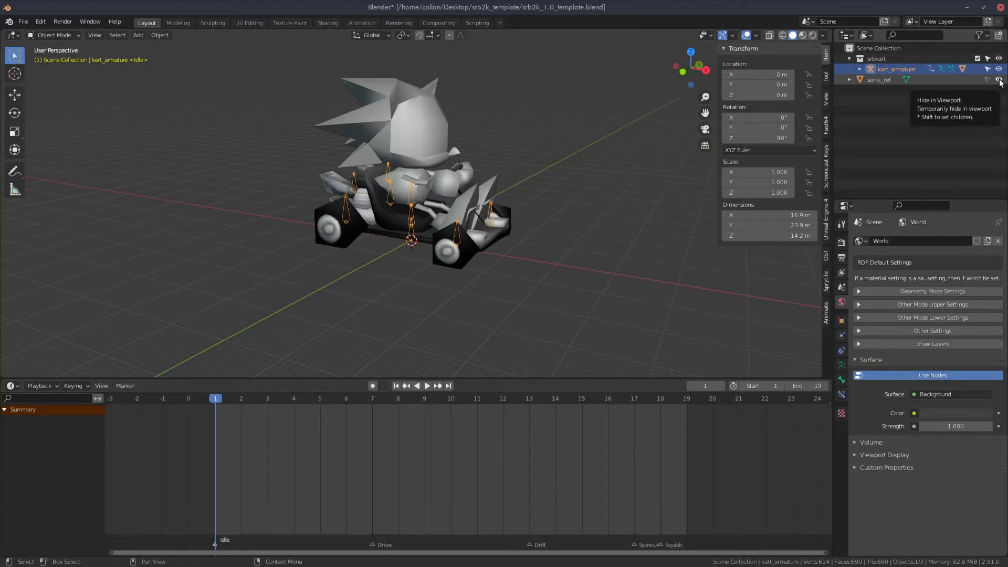
{"action": "left_click", "coordinate": [1000, 80]}
{"action": "middle_click_drag", "start_coordinate": [499, 168], "coordinate": [521, 173]}
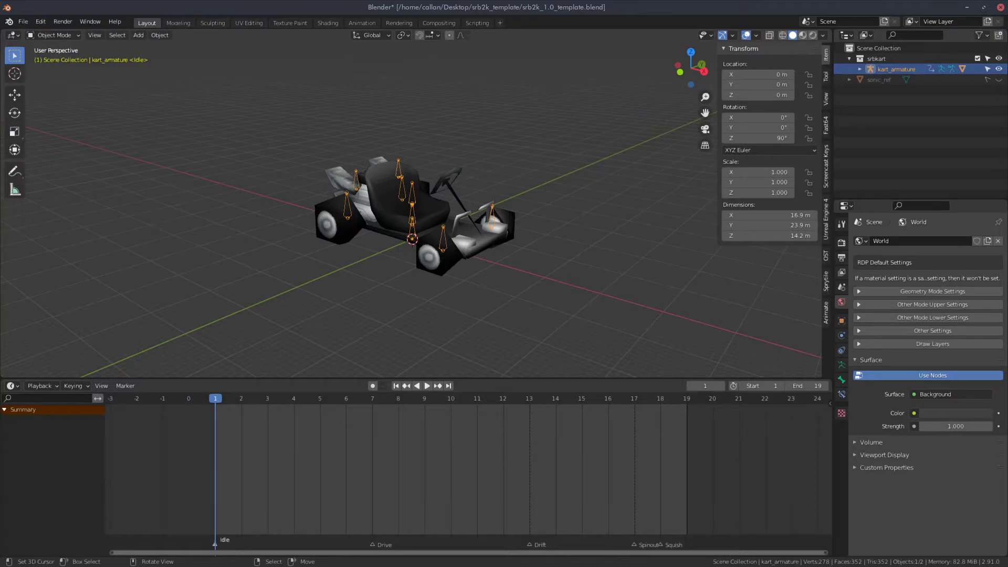
Step: Install the MD3 export add-on from io_export_md3.zip in Preferences > Add-ons
{"action": "left_click", "coordinate": [39, 22]}
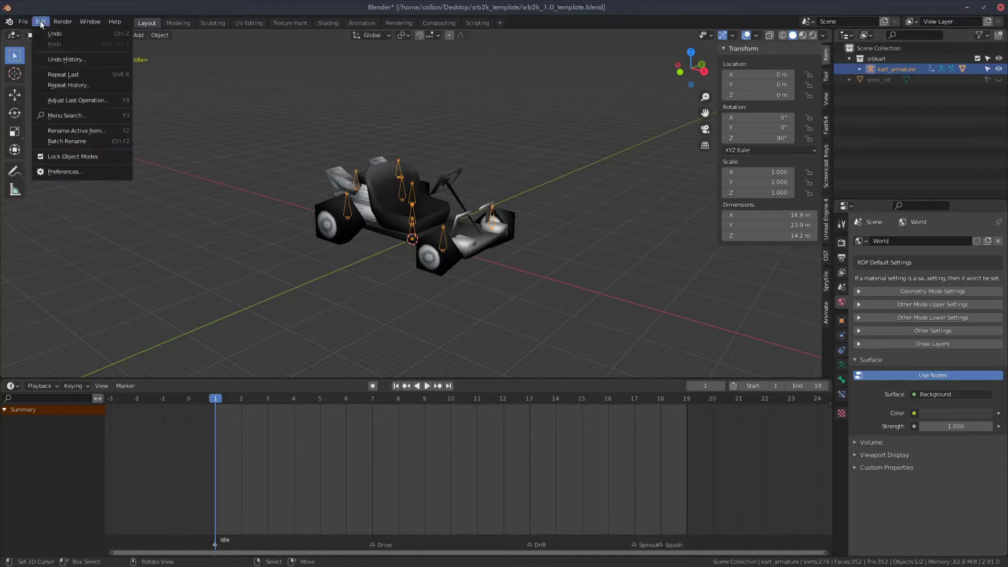
{"action": "left_click", "coordinate": [87, 174]}
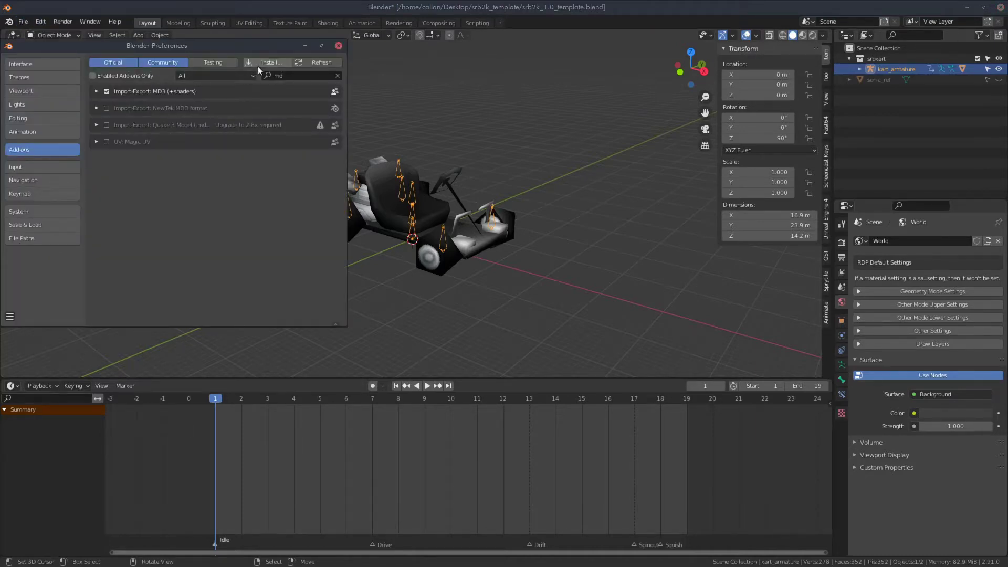
{"action": "left_click", "coordinate": [272, 63]}
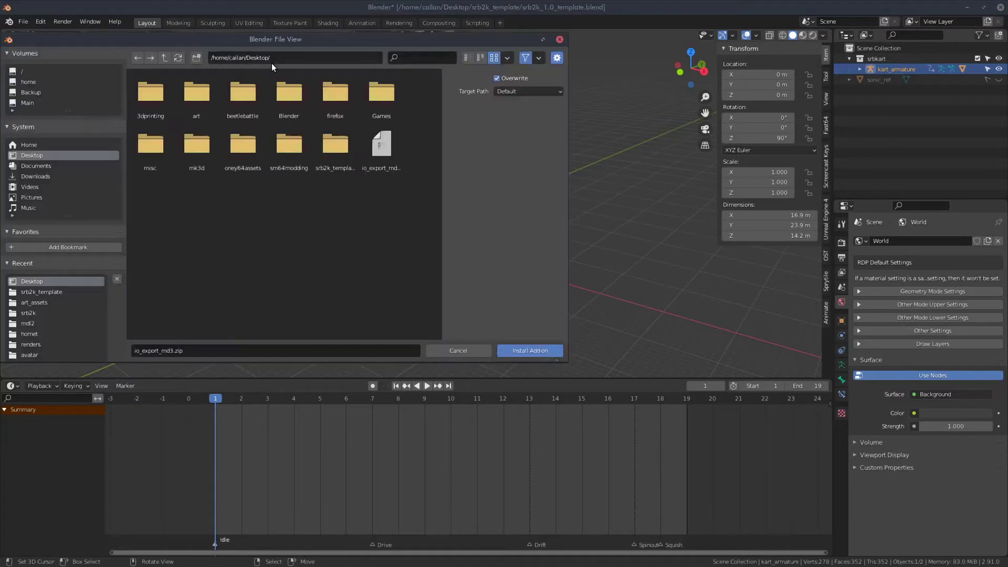
{"action": "left_click", "coordinate": [384, 142]}
{"action": "left_click", "coordinate": [527, 350]}
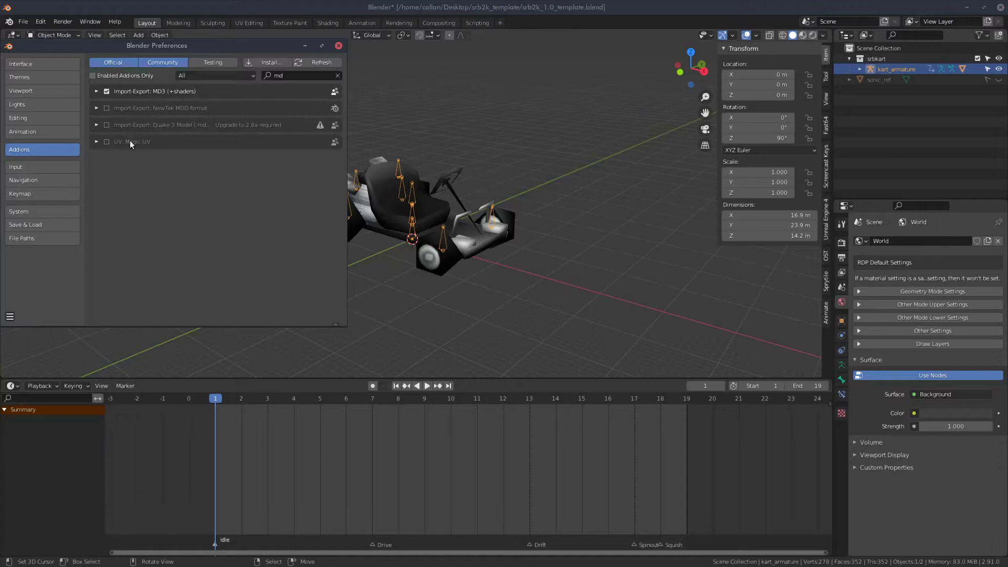
Step: Filter add-ons for 'md3', then check the MD3 exporter appears under File > Export
{"action": "left_click", "coordinate": [300, 76]}
{"action": "type", "text": "md3"}
{"action": "left_click", "coordinate": [338, 46]}
{"action": "left_click", "coordinate": [24, 23]}
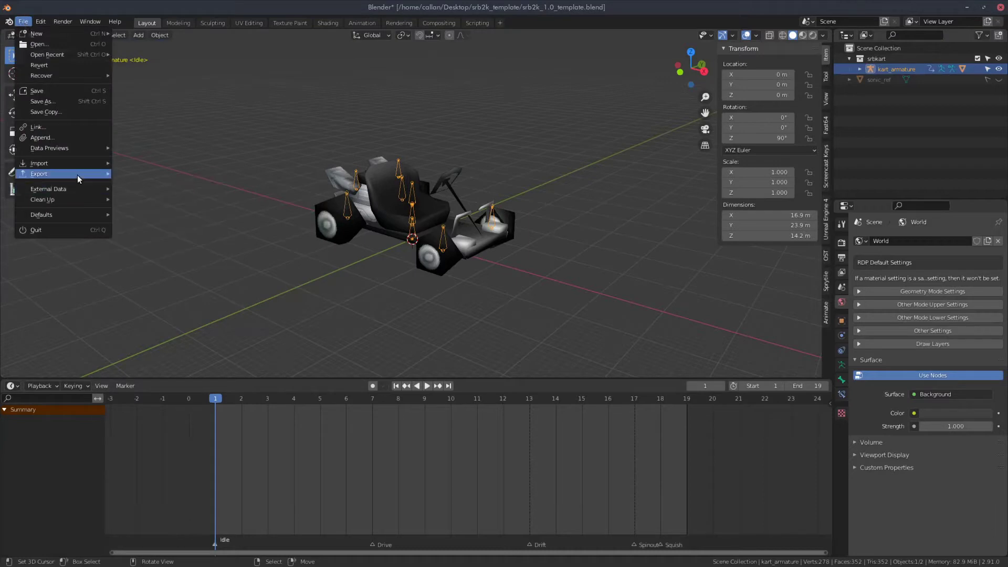
{"action": "mouse_move", "coordinate": [84, 174]}
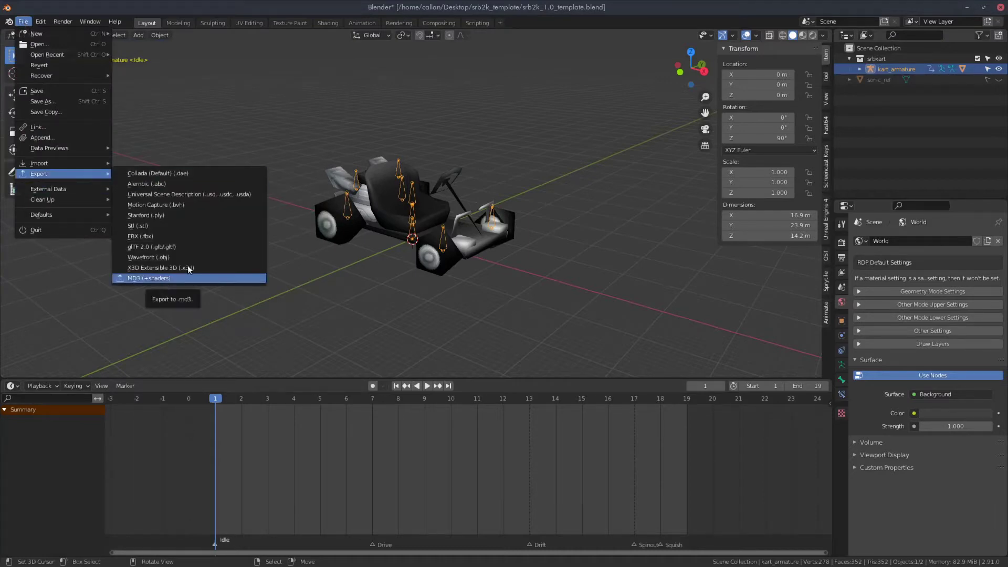
{"action": "left_click", "coordinate": [160, 279]}
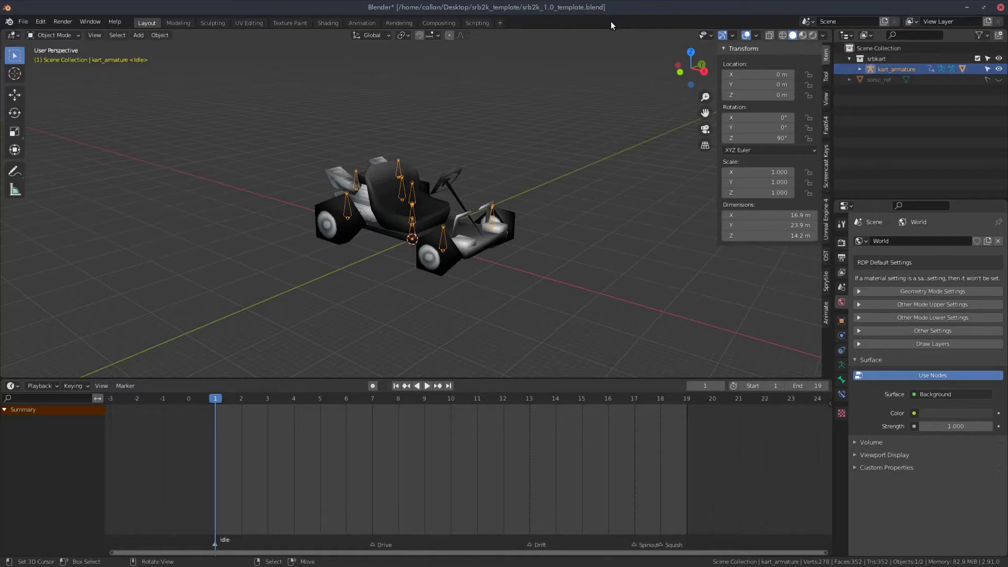
{"action": "scroll", "coordinate": [560, 166], "scroll_direction": "up", "scroll_amount": 3}
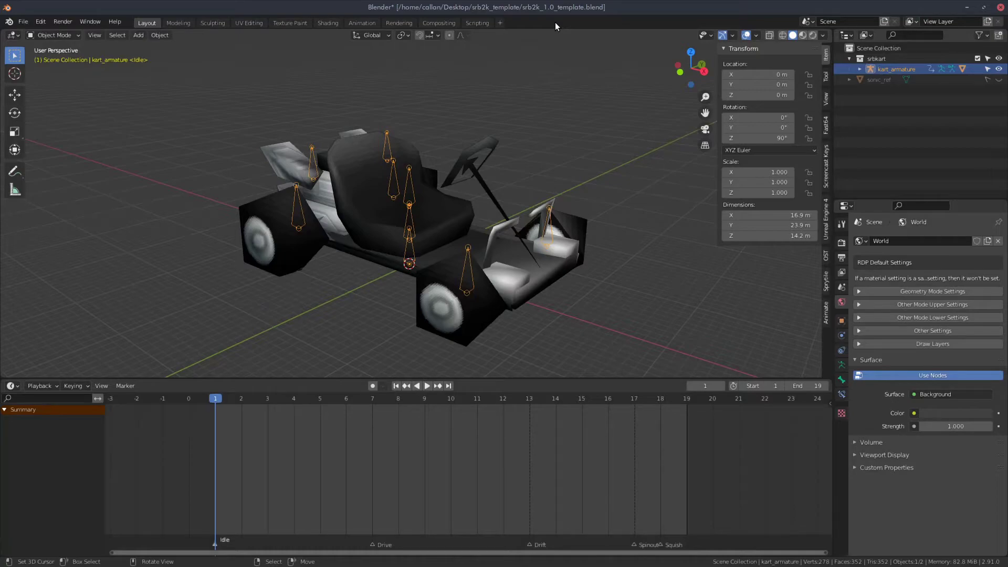
Step: Add a cube, lift it along Z and stretch it vertically into a tall box
{"action": "key", "text": "shift+a"}
{"action": "left_click", "coordinate": [636, 54]}
{"action": "key", "text": "g"}
{"action": "key", "text": "z"}
{"action": "key", "text": "s"}
{"action": "key", "text": "z"}
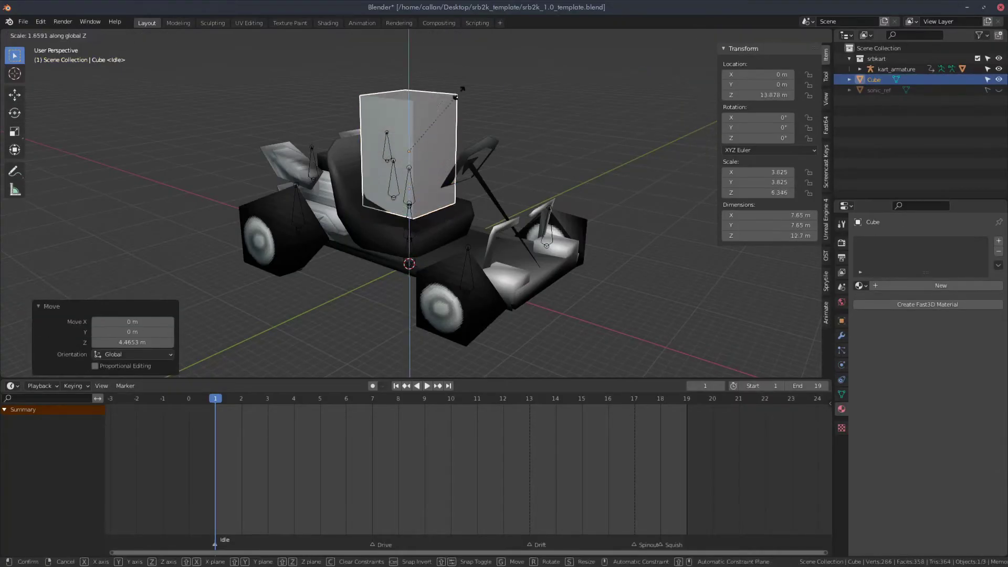
{"action": "left_click", "coordinate": [462, 89]}
Step: Add a second, smaller cube and move it along the Y axis
{"action": "key", "text": "shift+a"}
{"action": "left_click", "coordinate": [473, 116]}
{"action": "key", "text": "g"}
{"action": "key", "text": "y"}
{"action": "left_click", "coordinate": [459, 112]}
{"action": "key", "text": "KP_1"}
{"action": "middle_click_drag", "start_coordinate": [458, 112], "coordinate": [490, 130]}
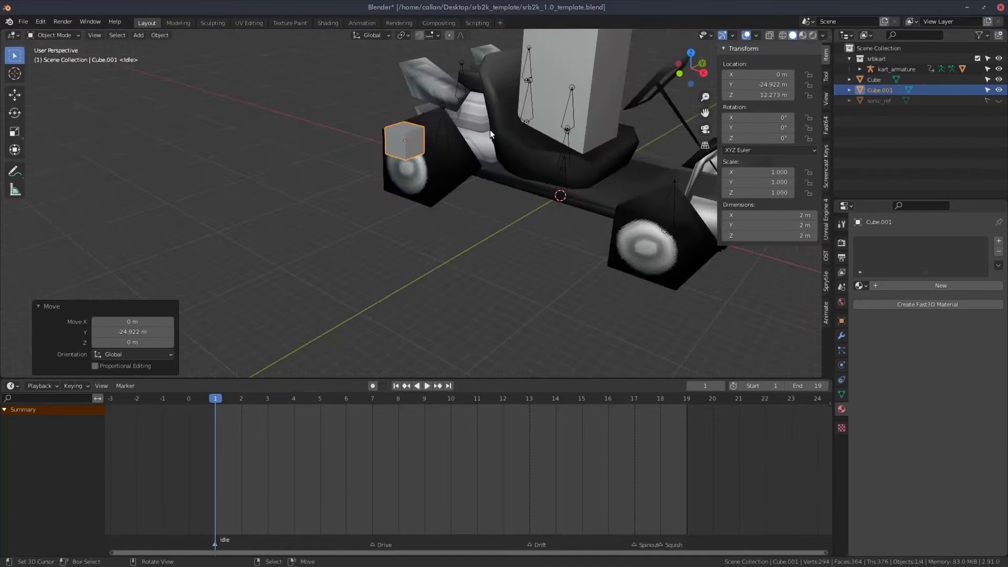
{"action": "key", "text": "KP_7"}
{"action": "middle_click_drag", "start_coordinate": [547, 168], "coordinate": [588, 167]}
Step: Widen the small cube along X into an armrest beside the tall box
{"action": "key", "text": "s"}
{"action": "key", "text": "x"}
{"action": "left_click", "coordinate": [452, 190]}
{"action": "key", "text": "g"}
{"action": "key", "text": "x"}
{"action": "left_click", "coordinate": [447, 194]}
{"action": "middle_click_drag", "start_coordinate": [446, 194], "coordinate": [442, 198]}
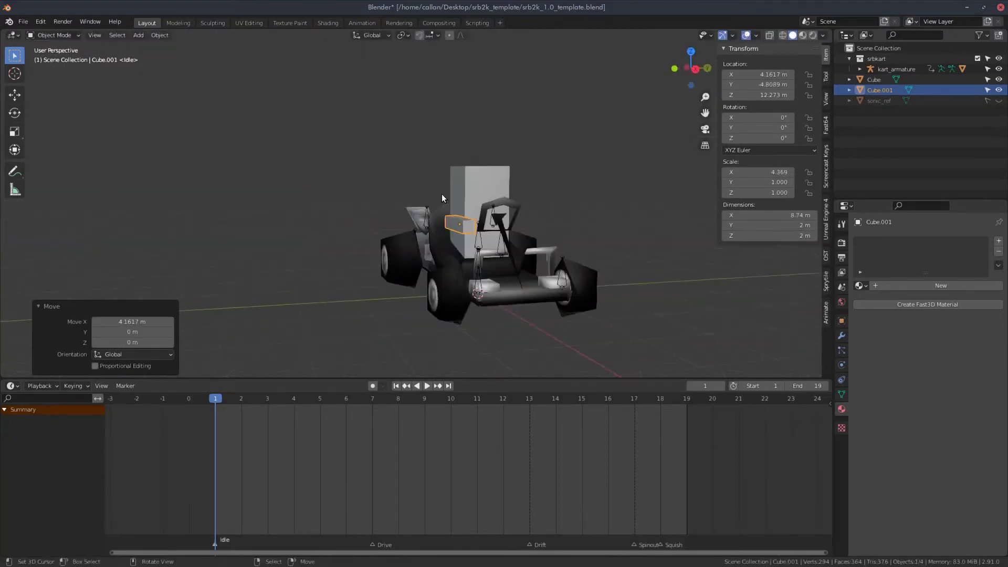
{"action": "key", "text": "KP_1"}
{"action": "left_click", "coordinate": [480, 238], "text": "shift"}
Step: Reset the UVs of the boxes in the UV Editing workspace
{"action": "left_click", "coordinate": [248, 22]}
{"action": "key", "text": "u"}
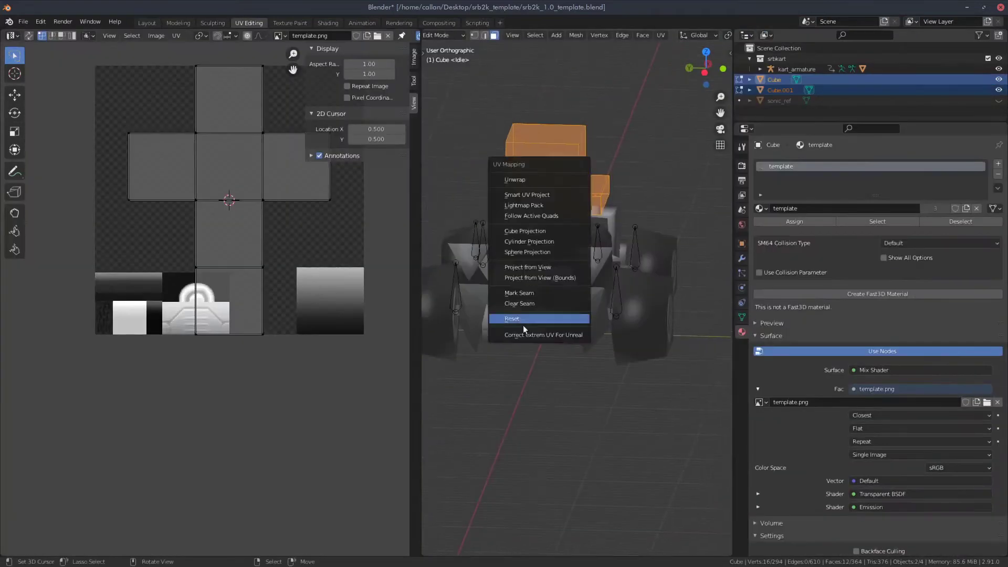
{"action": "left_click", "coordinate": [524, 324]}
{"action": "key", "text": "Tab"}
{"action": "left_click", "coordinate": [147, 23]}
Step: Duplicate the armrest along Y to make the second armrest
{"action": "key", "text": "shift+d"}
{"action": "key", "text": "y"}
{"action": "left_click", "coordinate": [560, 209]}
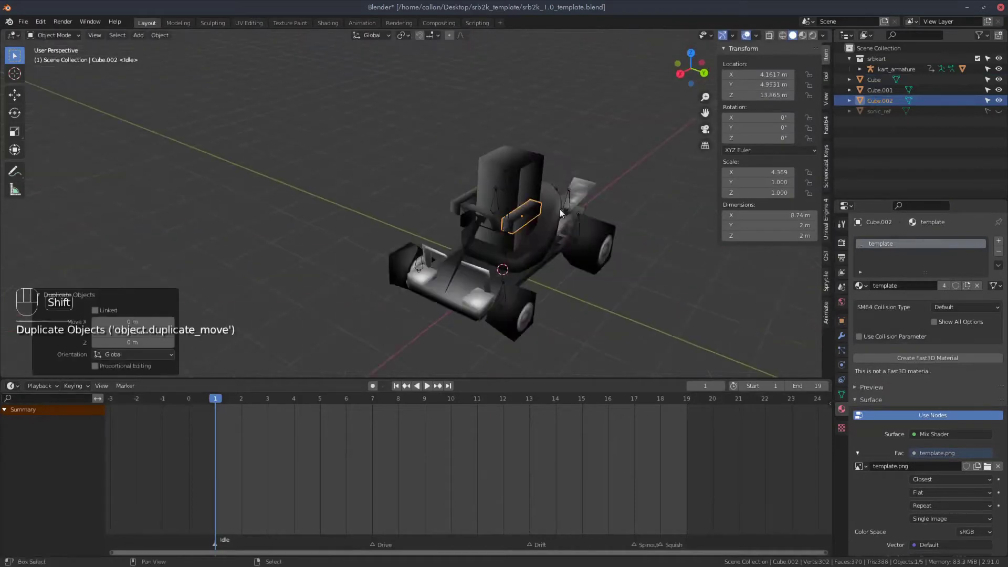
{"action": "middle_click_drag", "start_coordinate": [560, 209], "coordinate": [492, 191], "text": "shift"}
{"action": "scroll", "coordinate": [493, 192], "scroll_direction": "up", "scroll_amount": 1}
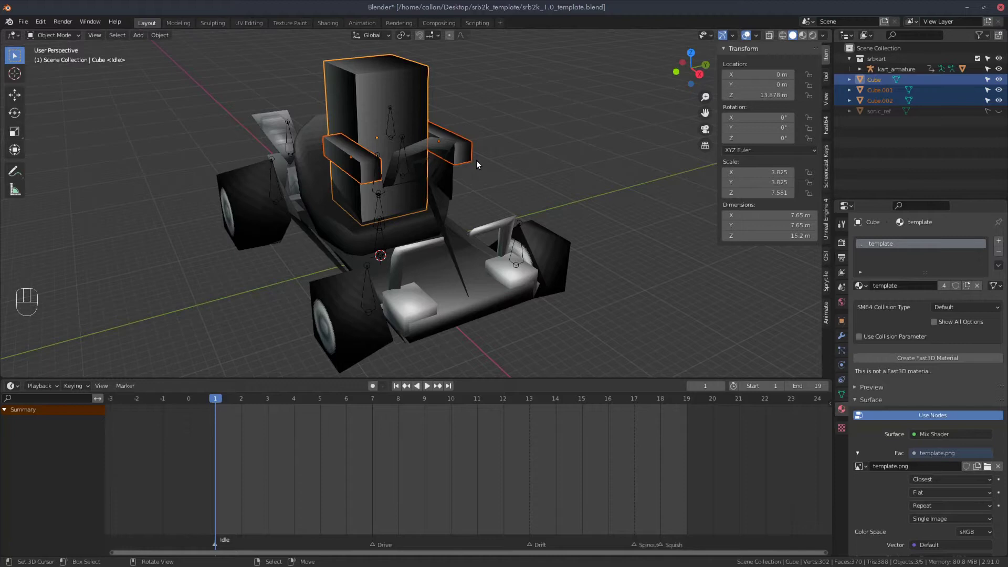
{"action": "mouse_move", "coordinate": [477, 160]}
{"action": "left_mouse_down"}
{"action": "mouse_move", "coordinate": [465, 162]}
{"action": "mouse_move", "coordinate": [475, 159]}
{"action": "left_mouse_up"}
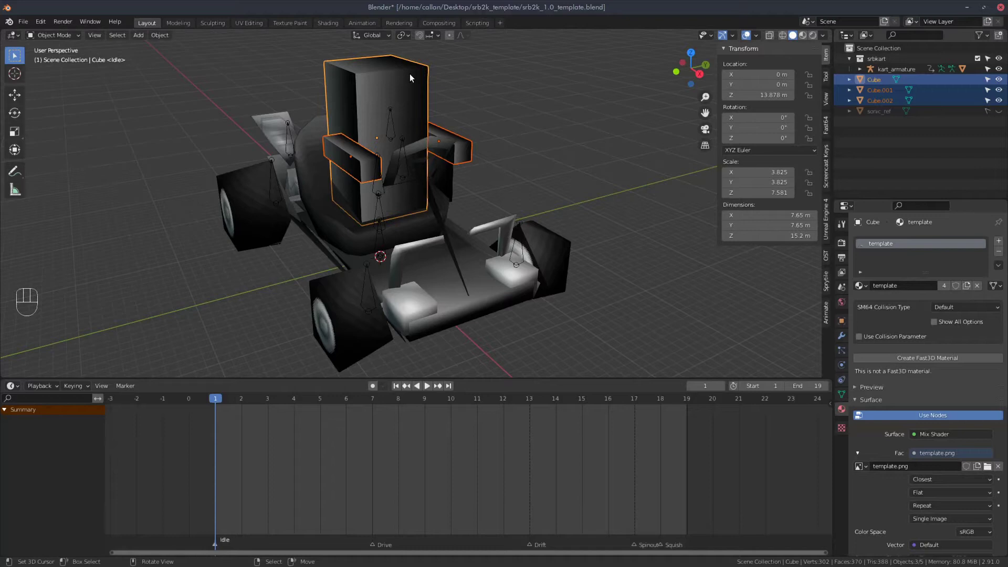
Step: Key location, rotation and scale of the blocks at frame 1 and make the kart unselectable
{"action": "key", "text": "i"}
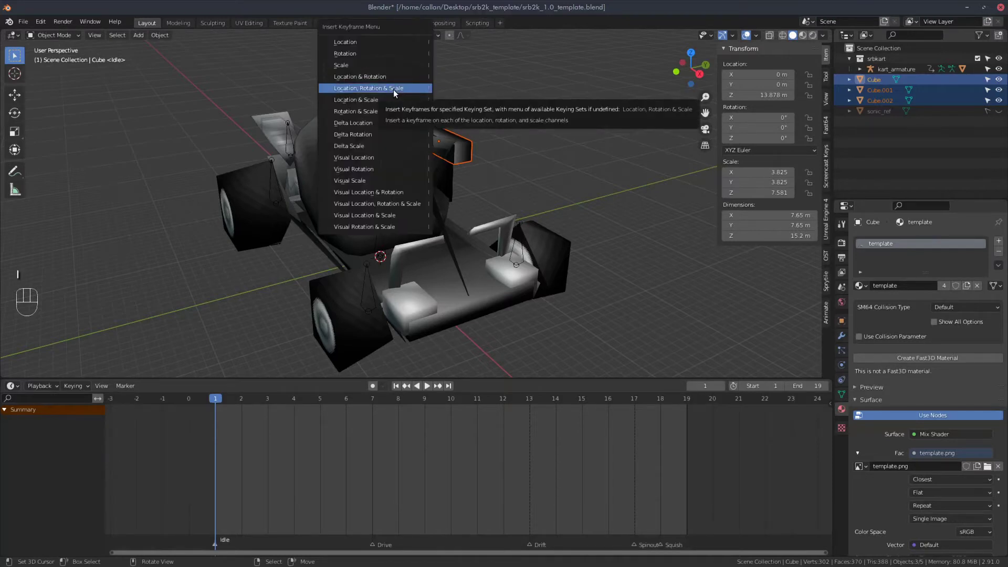
{"action": "left_click", "coordinate": [393, 90]}
{"action": "left_click", "coordinate": [525, 236]}
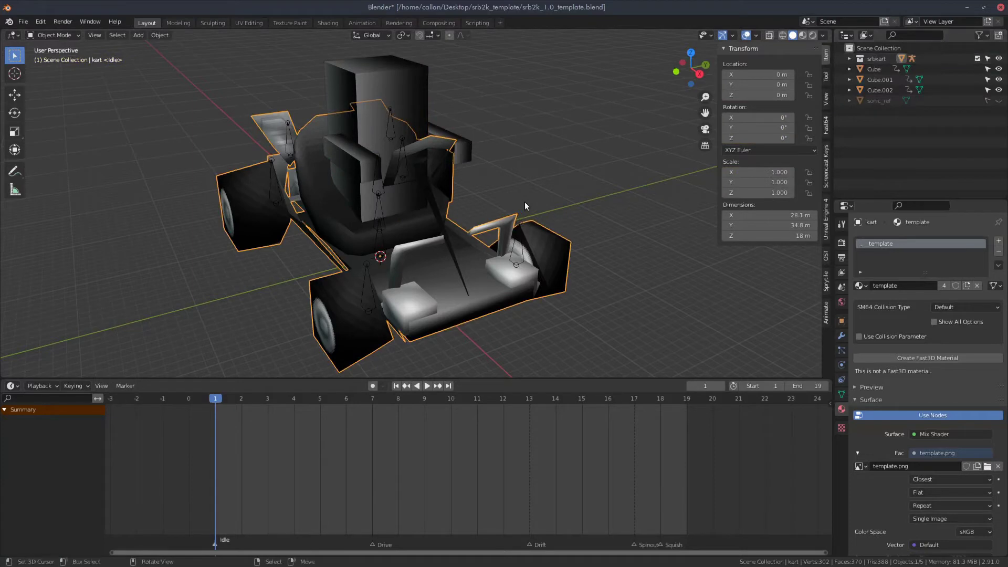
{"action": "left_click", "coordinate": [987, 59]}
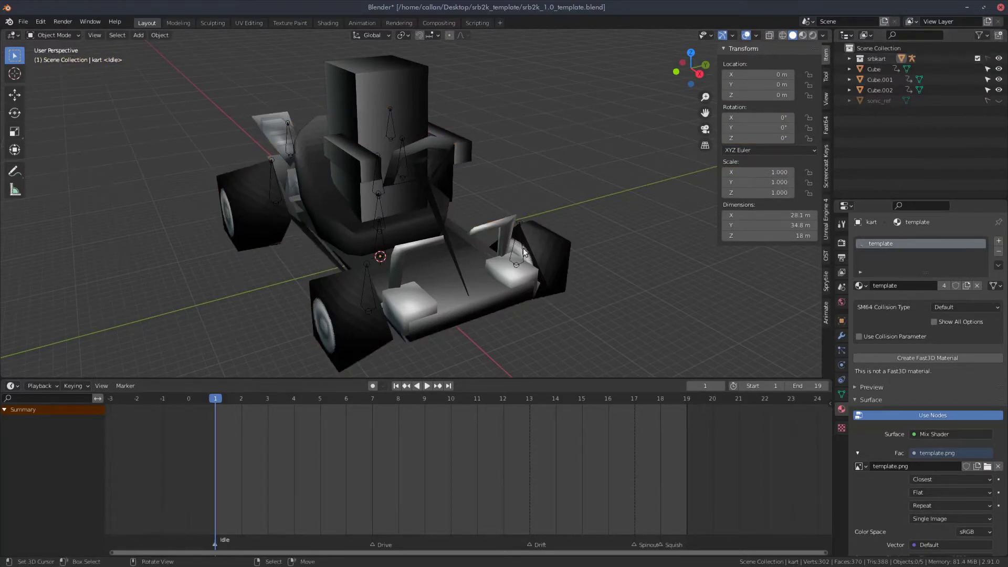
Step: Select the tall box and both armrest blocks, then move to frame 3
{"action": "left_click", "coordinate": [365, 165]}
{"action": "left_click", "coordinate": [364, 163]}
{"action": "left_click", "coordinate": [447, 147]}
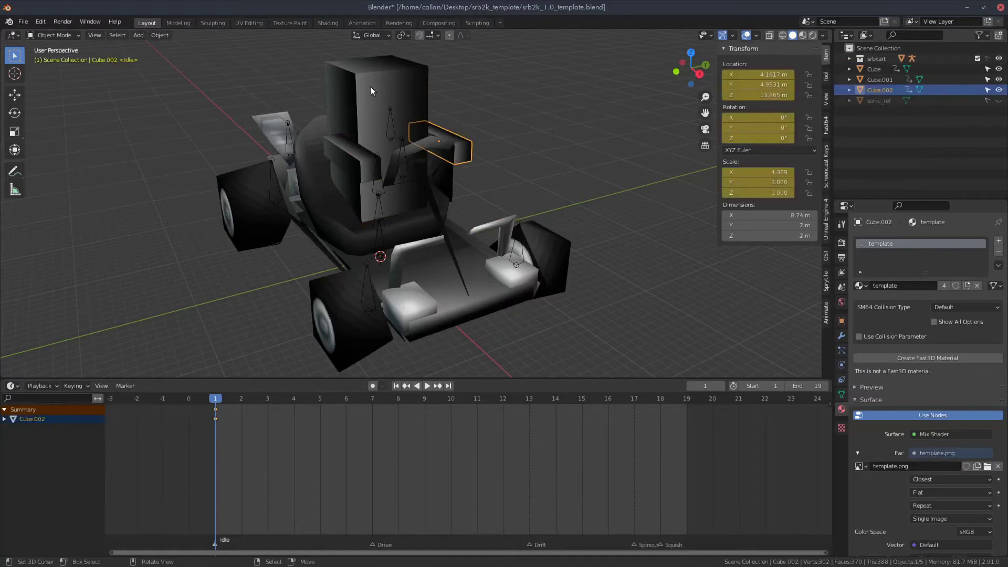
{"action": "left_click", "coordinate": [368, 126]}
{"action": "left_click", "coordinate": [358, 152]}
{"action": "left_click", "coordinate": [455, 143]}
{"action": "middle_click_drag", "start_coordinate": [449, 132], "coordinate": [472, 142], "text": "shift"}
{"action": "left_click", "coordinate": [472, 142]}
{"action": "left_click", "coordinate": [495, 181], "text": "shift"}
{"action": "left_click", "coordinate": [386, 191], "text": "shift"}
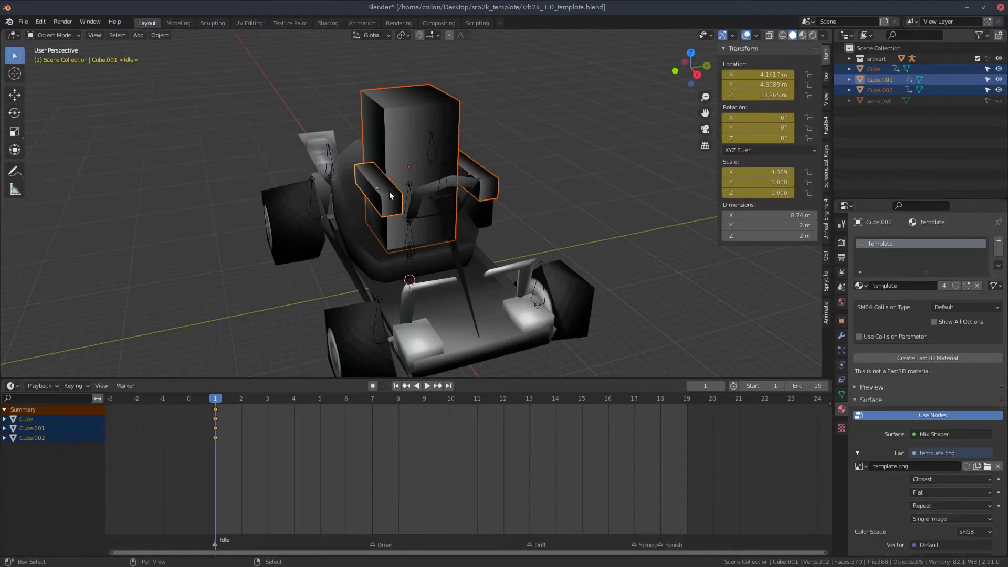
{"action": "left_click_drag", "start_coordinate": [216, 403], "coordinate": [268, 403]}
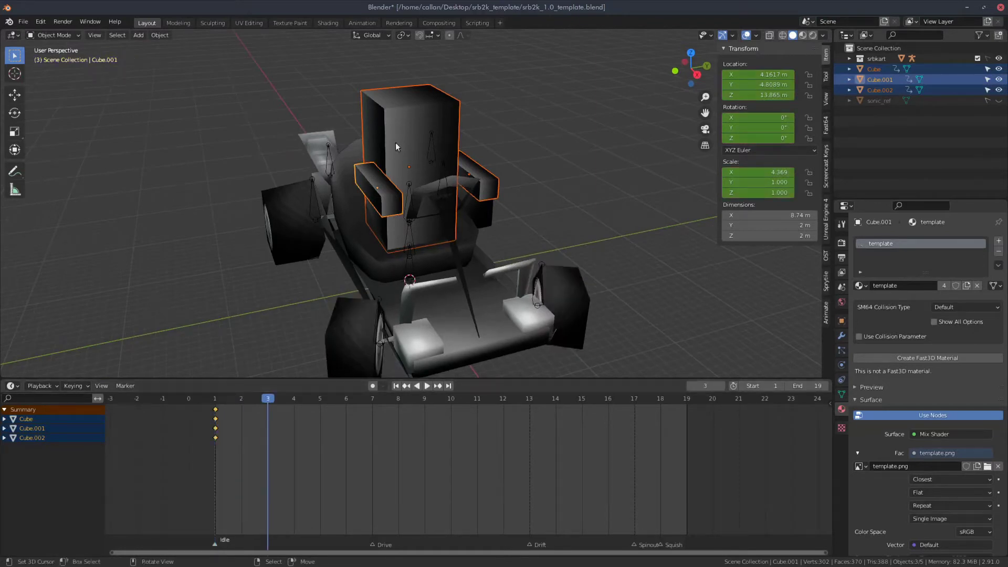
Step: Tilt the left armrest Cube.001 around Y, leaving the seat back upright
{"action": "left_click", "coordinate": [415, 227]}
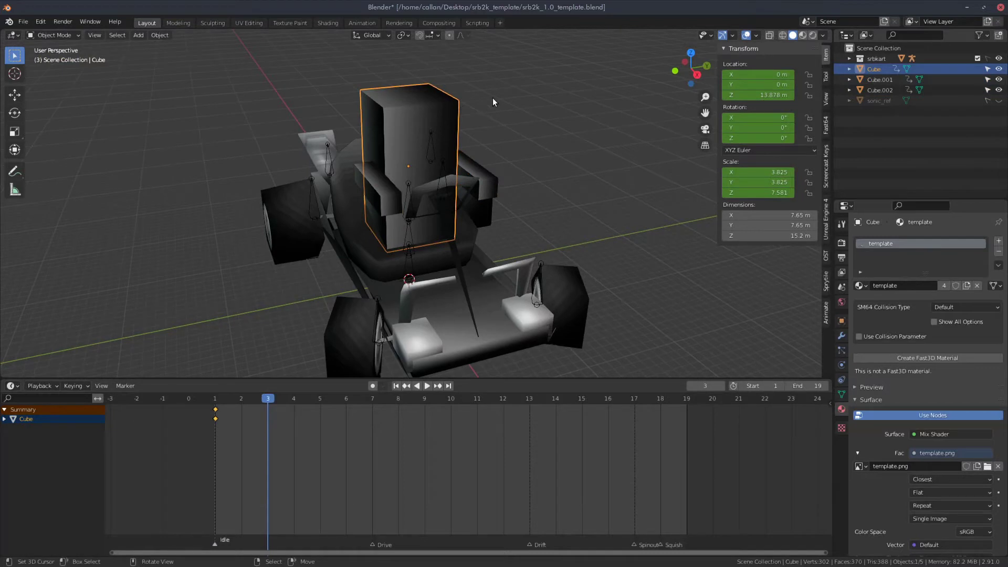
{"action": "key", "text": "r"}
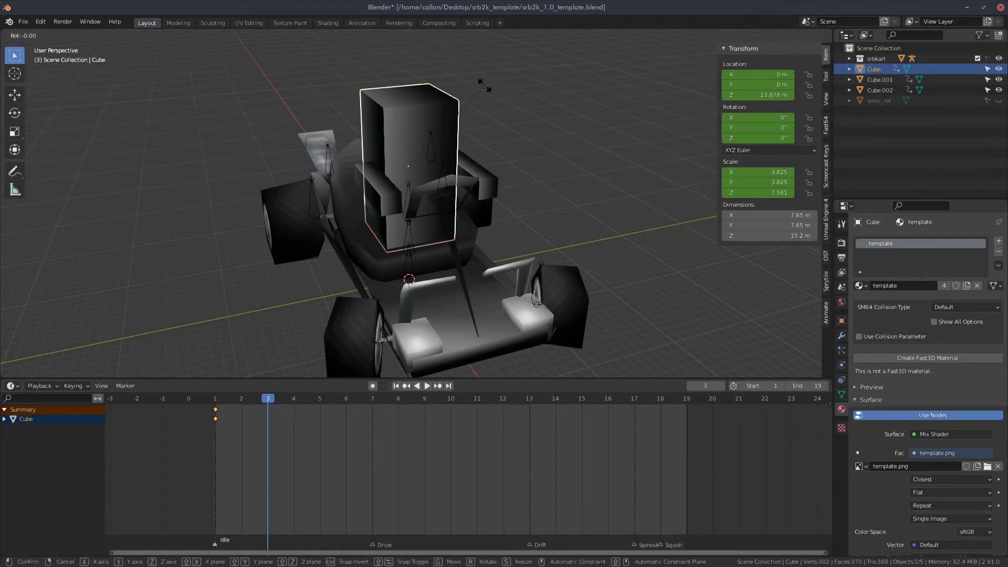
{"action": "key", "text": "x"}
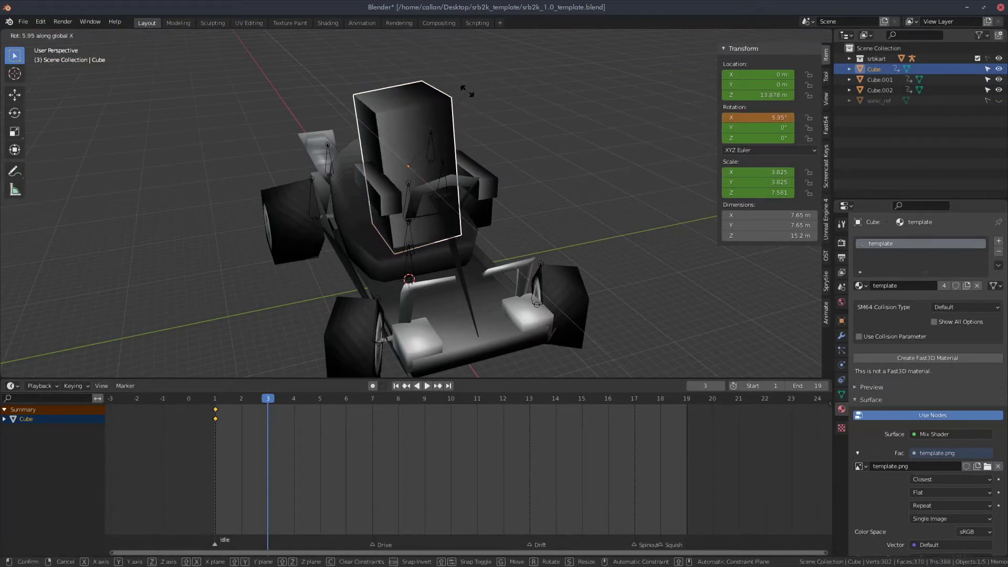
{"action": "key", "text": "Escape"}
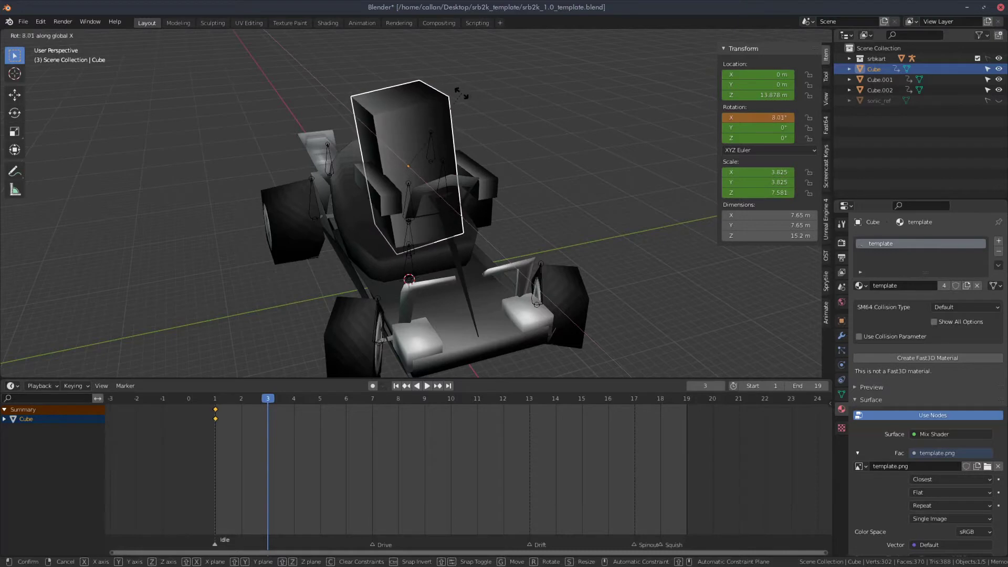
{"action": "left_click", "coordinate": [386, 196]}
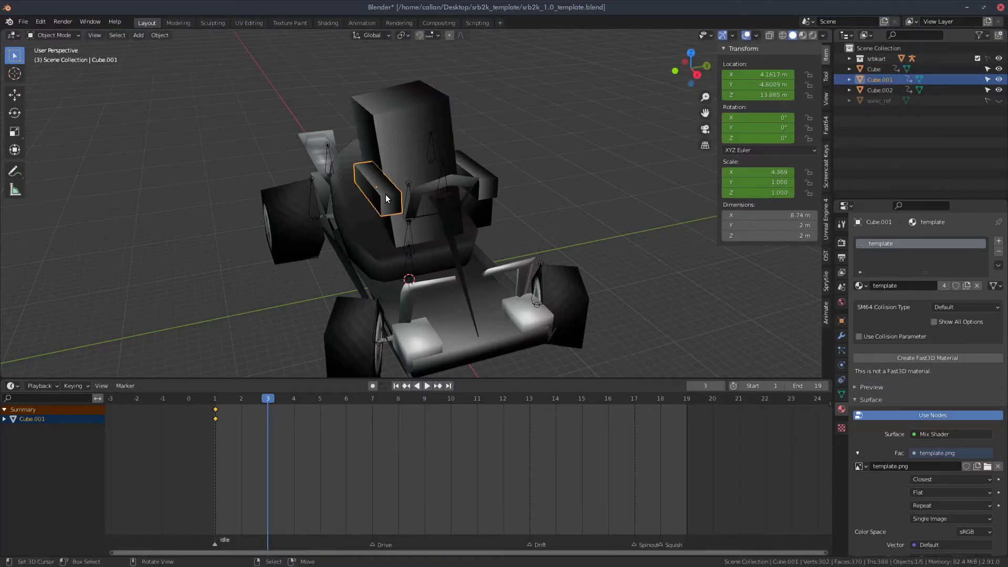
{"action": "key", "text": "r"}
{"action": "key", "text": "y"}
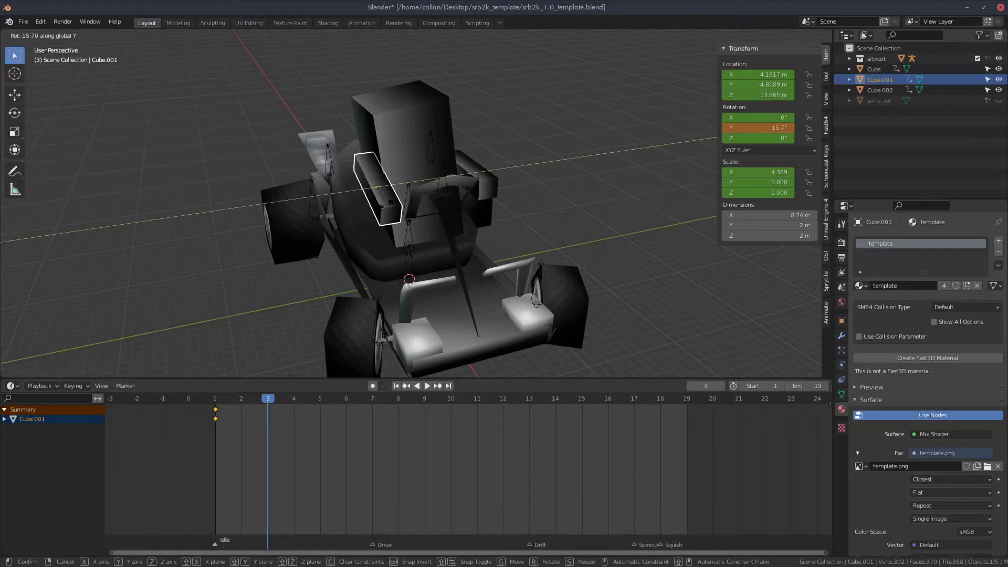
{"action": "key", "text": "Return"}
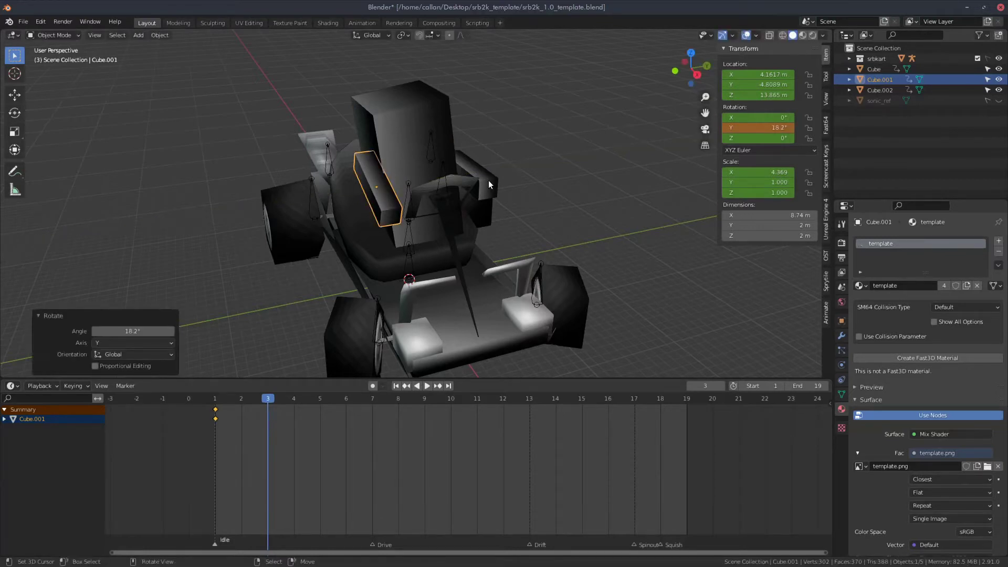
Step: Tilt the right armrest -17.2° around Y and key all three blocks at frame 3
{"action": "left_click", "coordinate": [488, 181]}
{"action": "key", "text": "r"}
{"action": "key", "text": "y"}
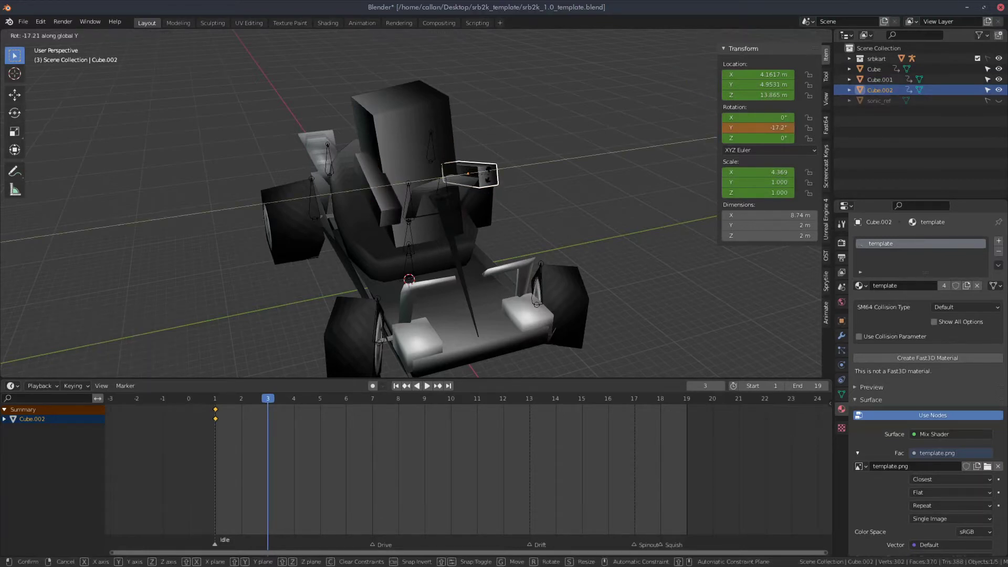
{"action": "key", "text": "Return"}
{"action": "left_click", "coordinate": [396, 128], "text": "shift"}
{"action": "left_click", "coordinate": [377, 187], "text": "shift"}
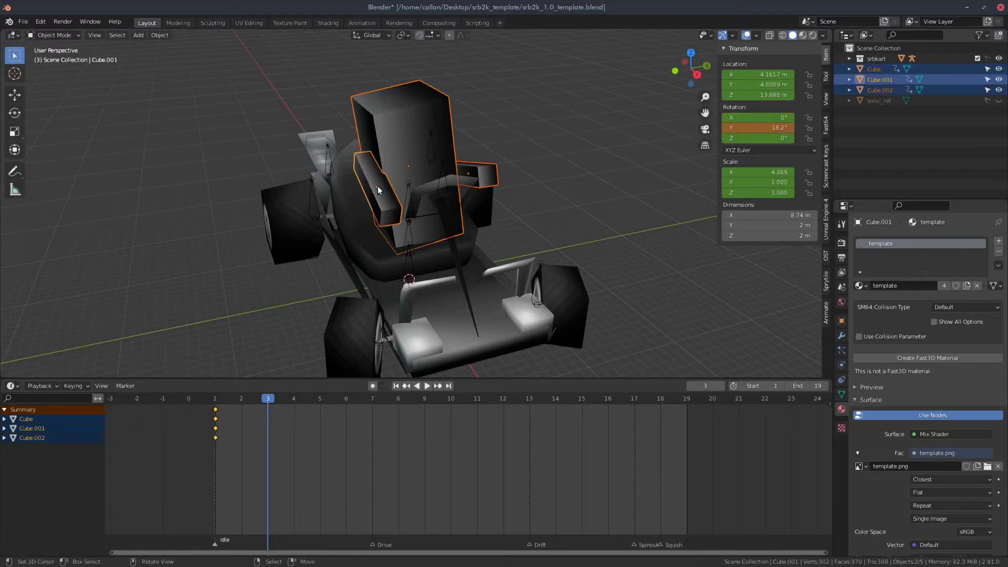
{"action": "key", "text": "i"}
{"action": "left_click", "coordinate": [372, 186]}
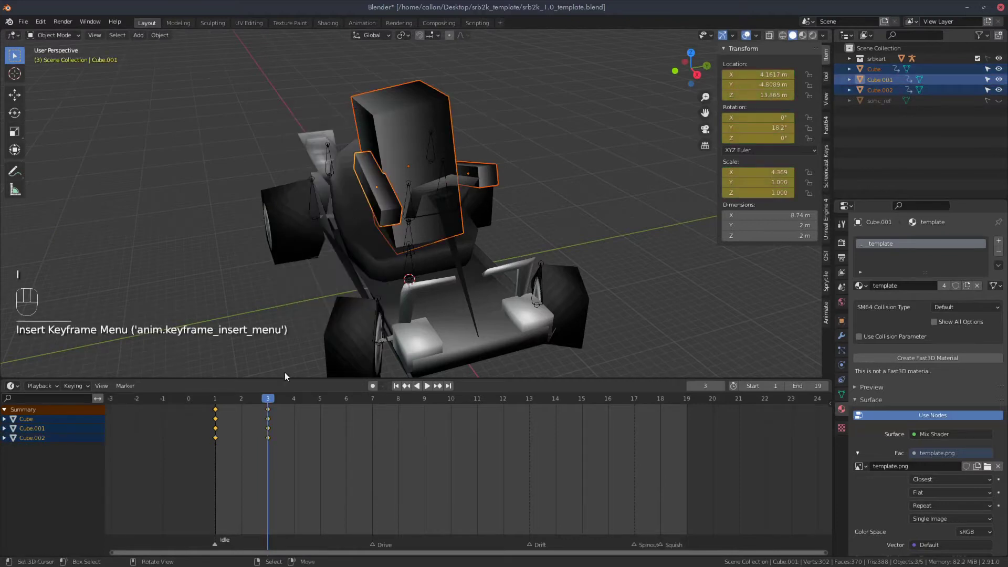
Step: Preview the animation, then tilt the seat back Cube around X
{"action": "key", "text": "space"}
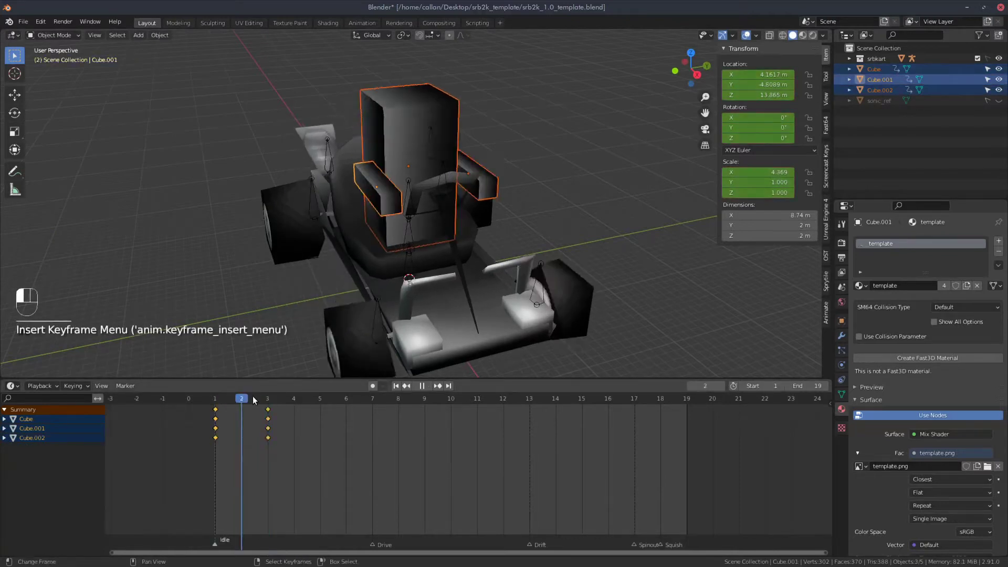
{"action": "key", "text": "space"}
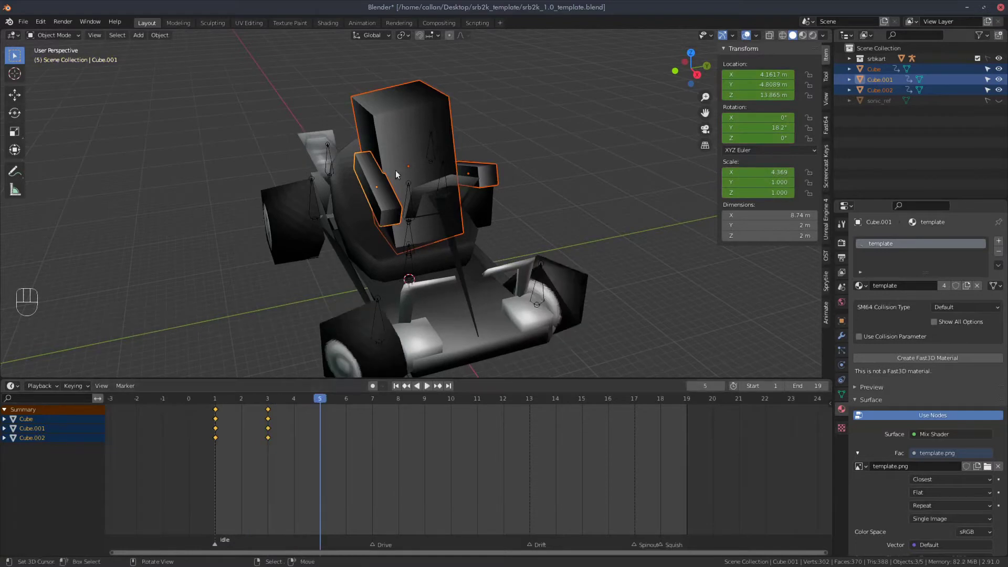
{"action": "left_click", "coordinate": [389, 110]}
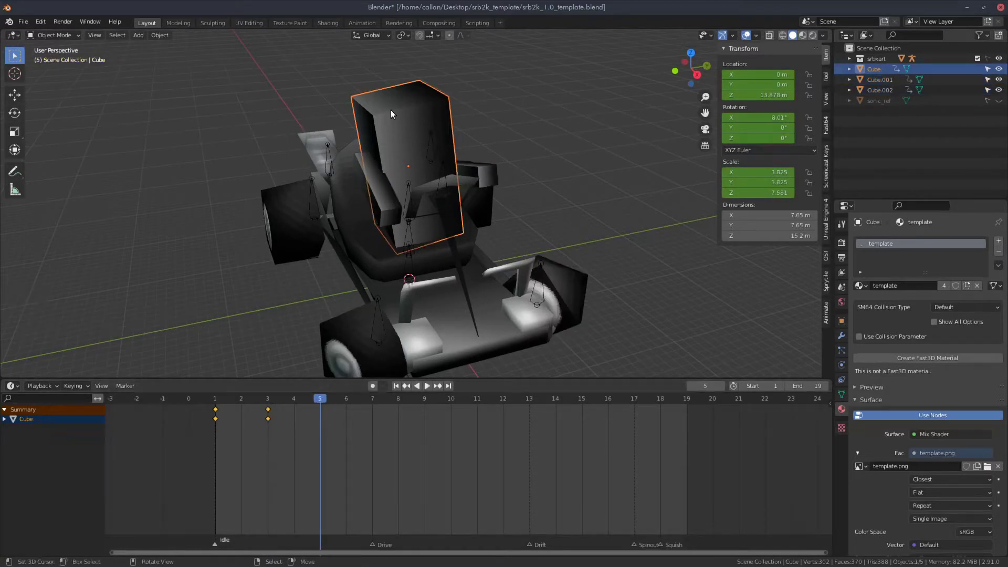
{"action": "key", "text": "r"}
{"action": "key", "text": "x"}
{"action": "left_click", "coordinate": [406, 108]}
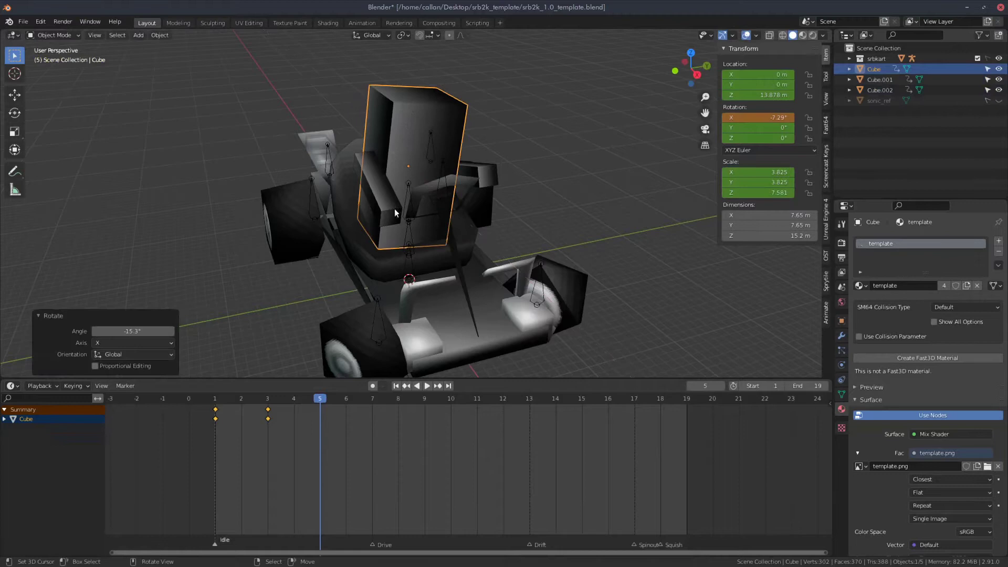
Step: Tilt the left armrest -14.8° and the right armrest around Y
{"action": "left_click", "coordinate": [386, 212]}
{"action": "key", "text": "r"}
{"action": "key", "text": "y"}
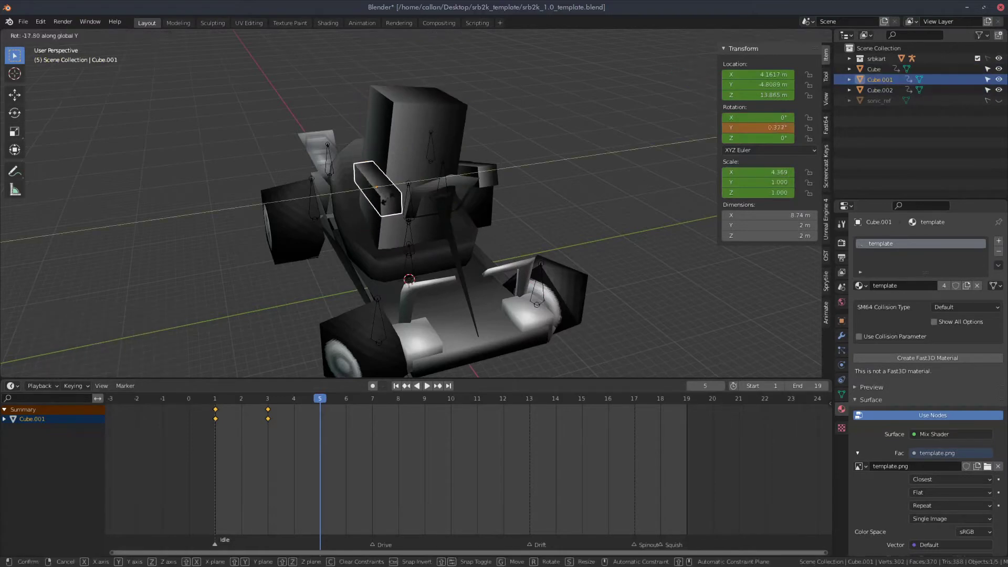
{"action": "left_click", "coordinate": [492, 170]}
{"action": "left_click", "coordinate": [492, 169]}
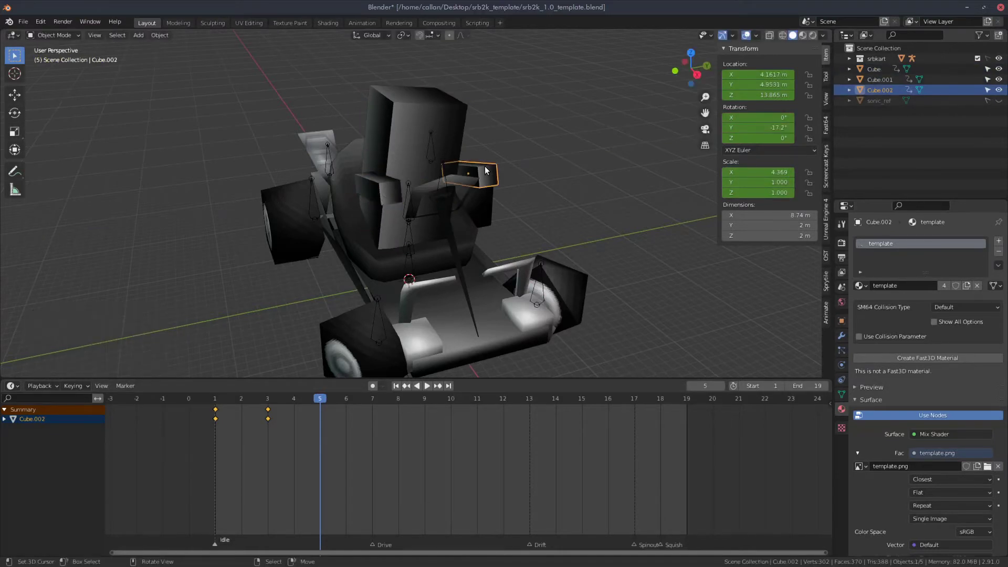
{"action": "key", "text": "r"}
{"action": "key", "text": "y"}
{"action": "left_click", "coordinate": [418, 130]}
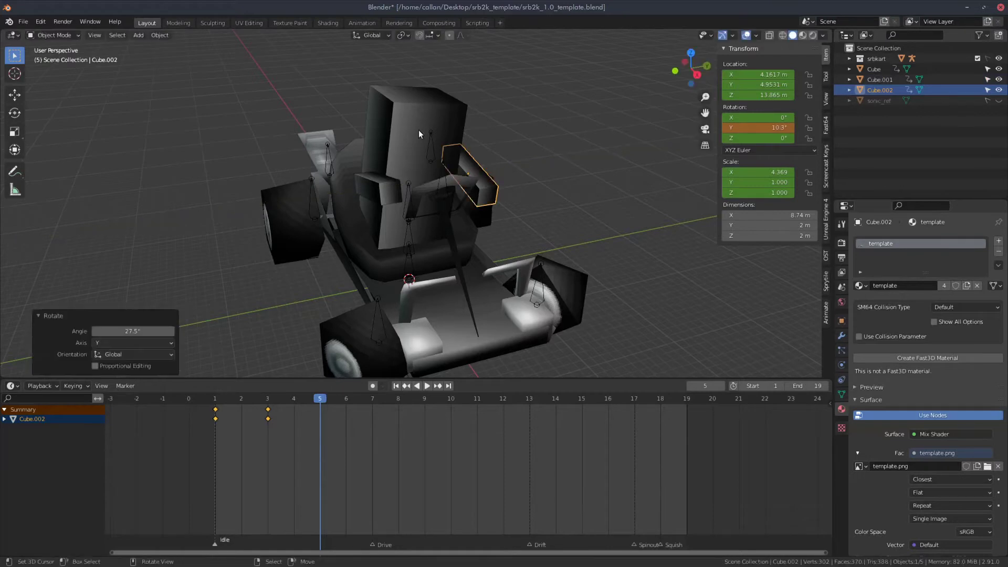
Step: Key location, rotation and scale of all three blocks at frame 5 and review frames 1–3
{"action": "left_click", "coordinate": [419, 130], "text": "shift"}
{"action": "left_click", "coordinate": [376, 191], "text": "shift"}
{"action": "key", "text": "i"}
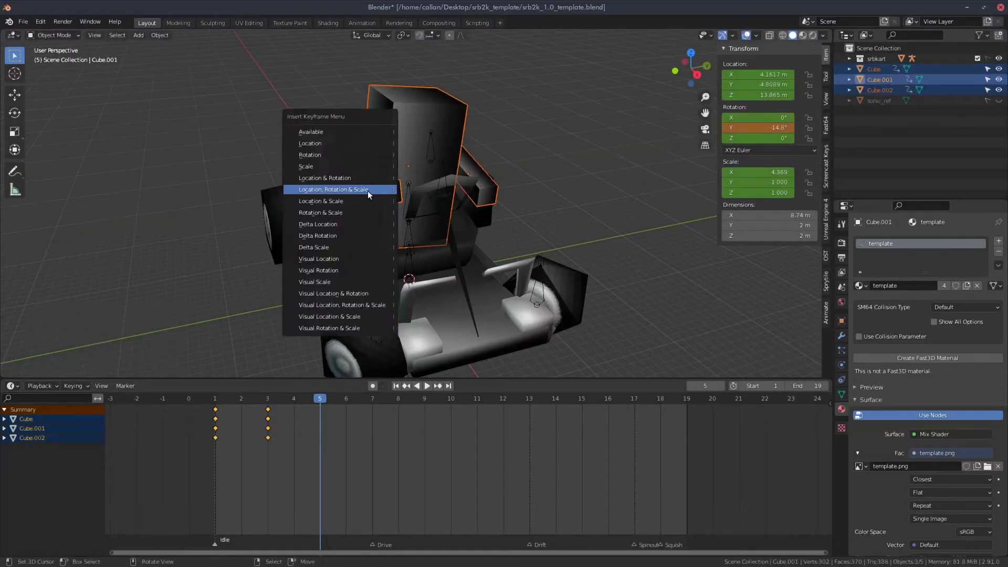
{"action": "left_click", "coordinate": [368, 190]}
{"action": "left_click_drag", "start_coordinate": [320, 403], "coordinate": [360, 399]}
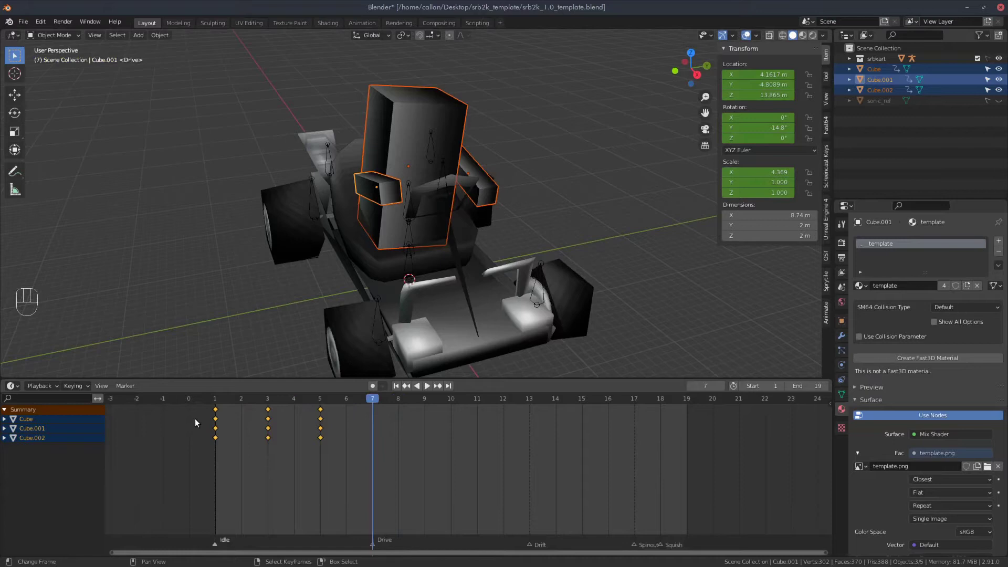
Step: Copy the frame 1, 3 and 5 keyframes to frames 7, 8 and 9
{"action": "left_click", "coordinate": [213, 415]}
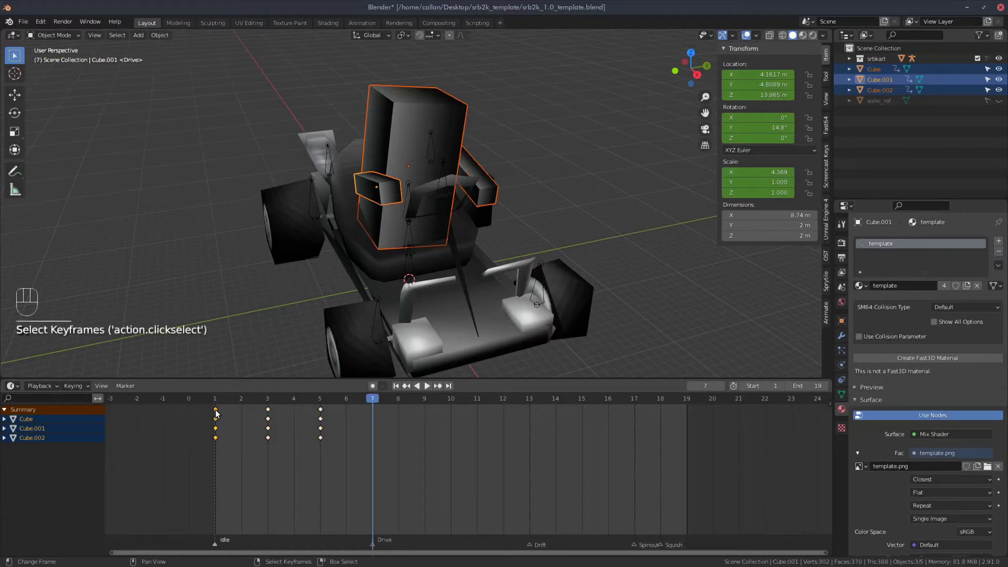
{"action": "key", "text": "shift"}
{"action": "key", "text": "shift+d"}
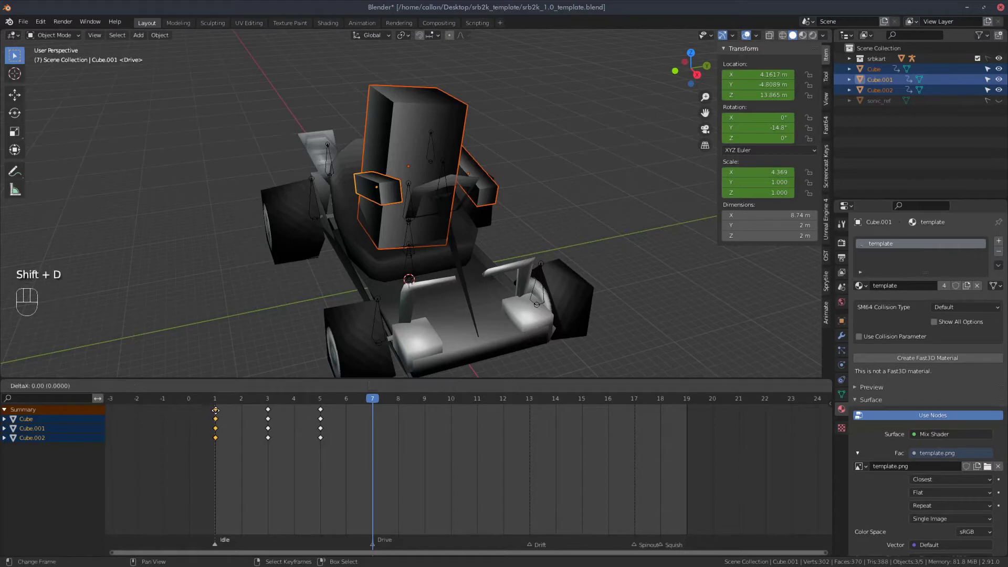
{"action": "left_click", "coordinate": [370, 419]}
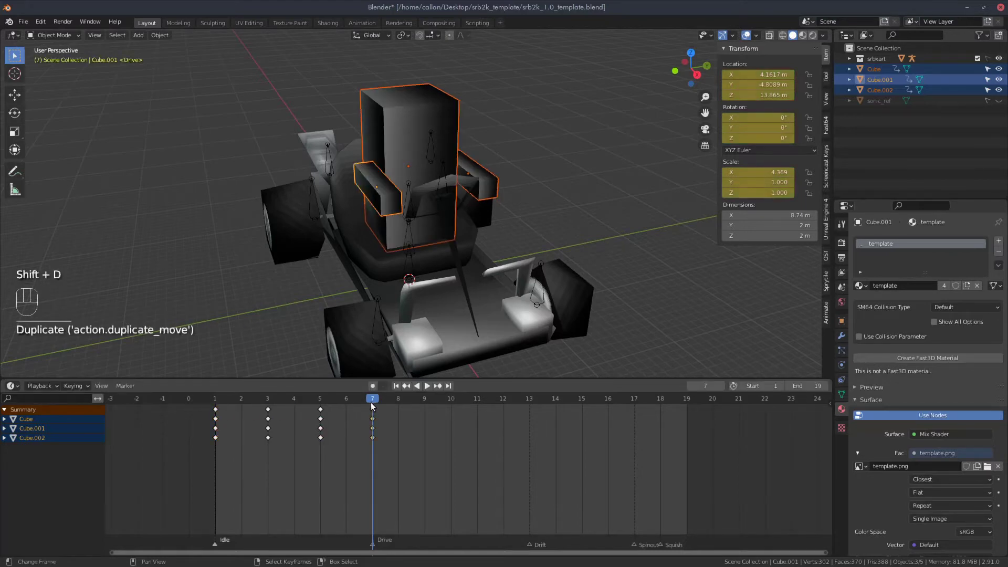
{"action": "left_click_drag", "start_coordinate": [373, 400], "coordinate": [398, 400]}
{"action": "left_click", "coordinate": [268, 409]}
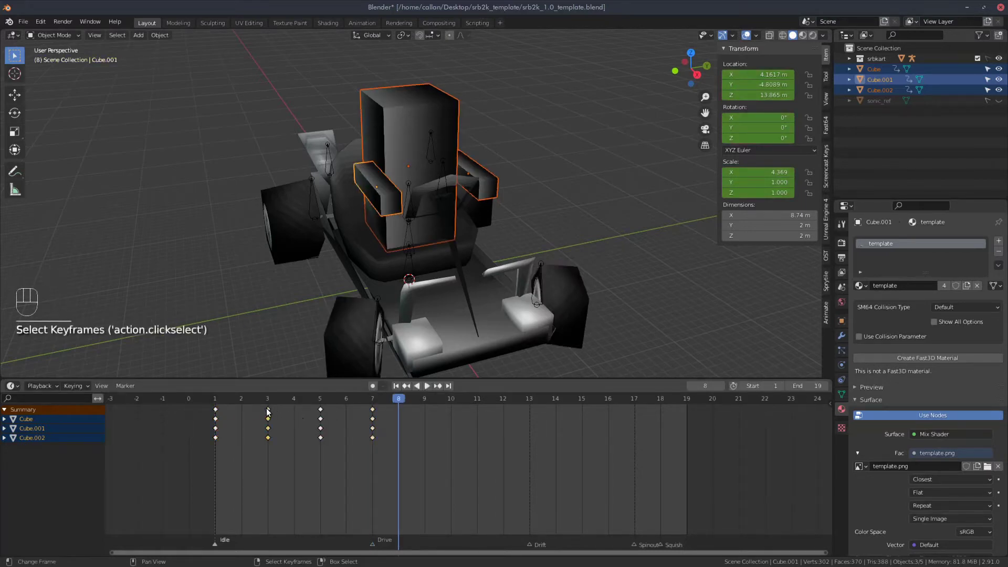
{"action": "key", "text": "shift+d"}
{"action": "left_click", "coordinate": [398, 412]}
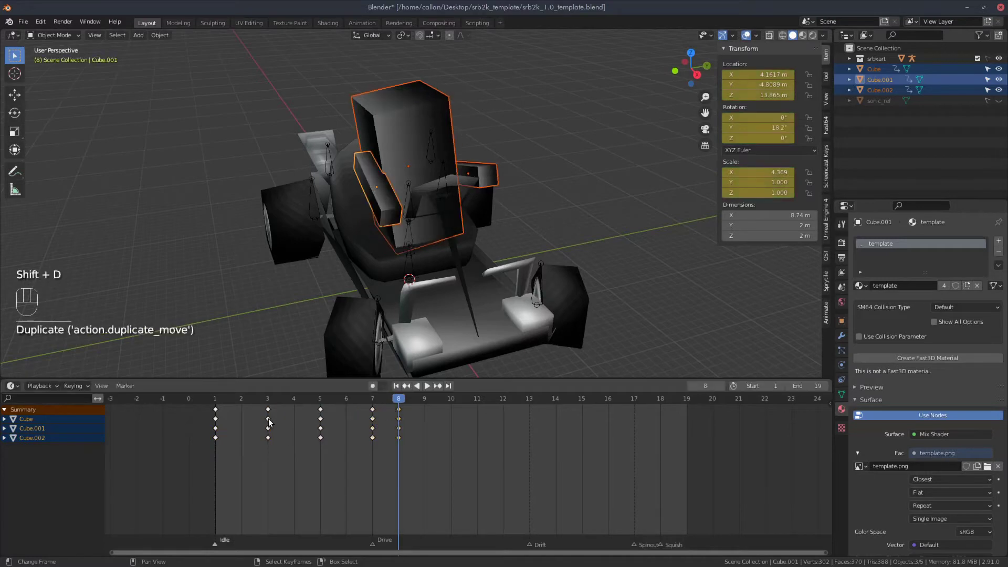
{"action": "left_click", "coordinate": [322, 409], "text": "shift"}
{"action": "key", "text": "shift+d"}
{"action": "left_click", "coordinate": [436, 446]}
Step: Duplicate the frame 7–9 keyframes to frames 10–12 and preview the loop
{"action": "left_click_drag", "start_coordinate": [442, 456], "coordinate": [368, 411]}
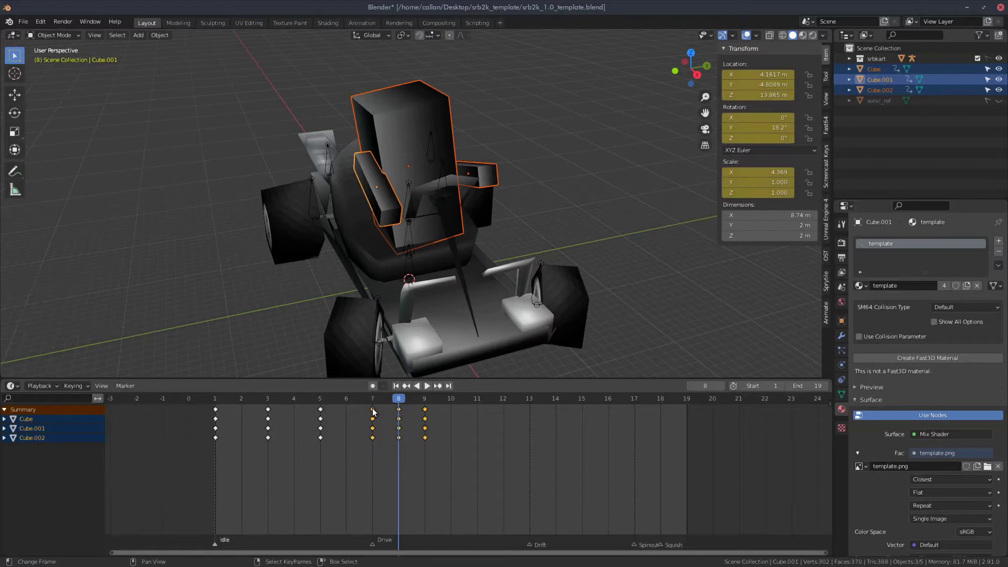
{"action": "key", "text": "shift+d"}
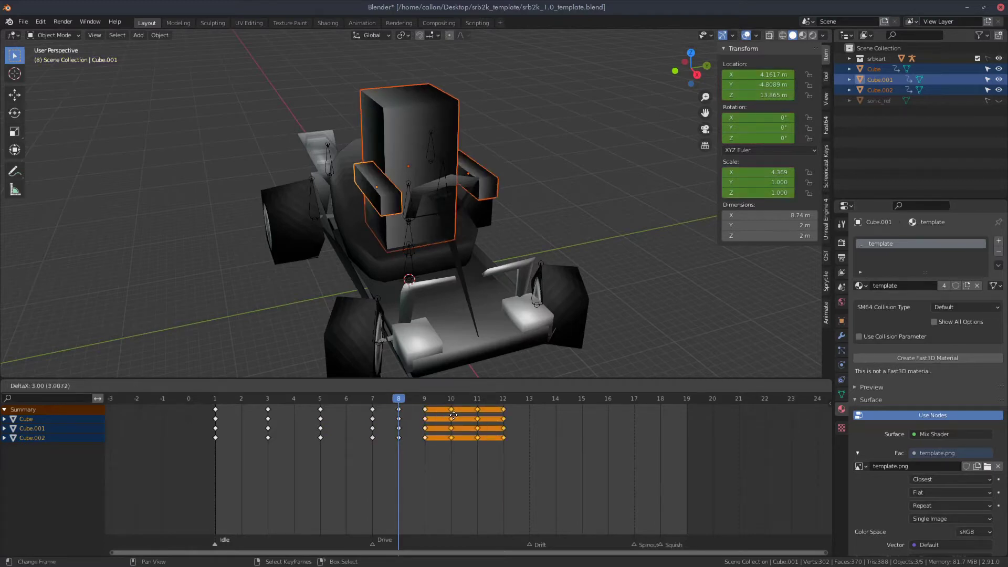
{"action": "left_click", "coordinate": [455, 419]}
{"action": "key", "text": "space"}
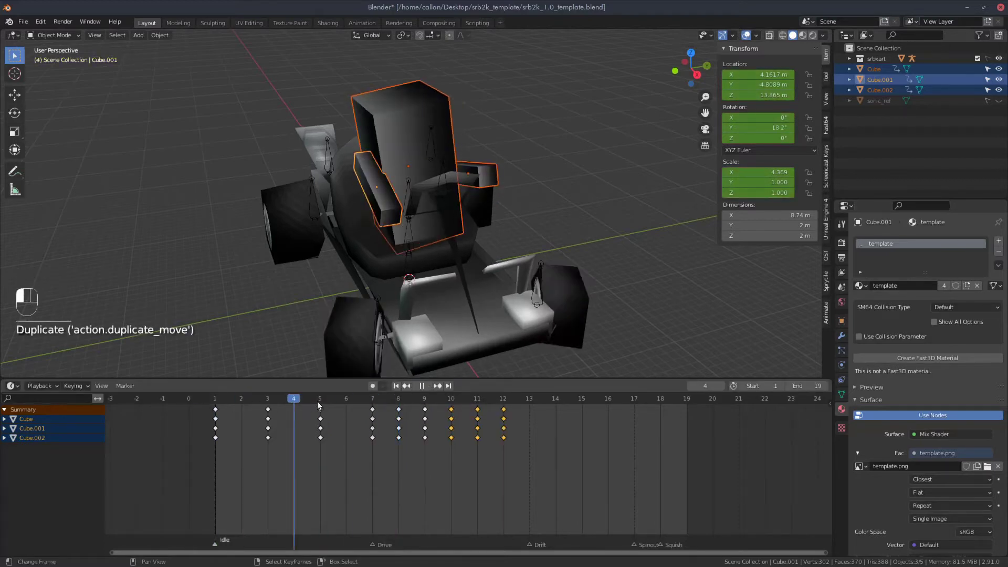
{"action": "left_click_drag", "start_coordinate": [374, 405], "coordinate": [497, 396]}
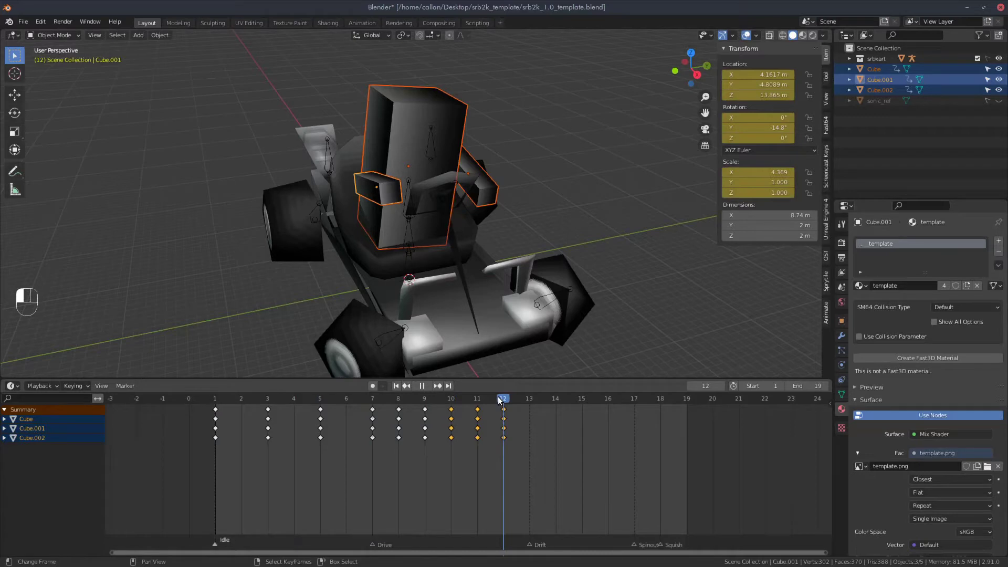
{"action": "mouse_move", "coordinate": [499, 400]}
{"action": "left_mouse_down"}
{"action": "mouse_move", "coordinate": [517, 392]}
{"action": "mouse_move", "coordinate": [452, 402]}
{"action": "mouse_move", "coordinate": [532, 401]}
{"action": "mouse_move", "coordinate": [478, 404]}
{"action": "mouse_move", "coordinate": [503, 408]}
{"action": "left_mouse_up"}
Step: Copy the frame-12 keyframes to frame 13 and go to frame 13
{"action": "left_click", "coordinate": [503, 411]}
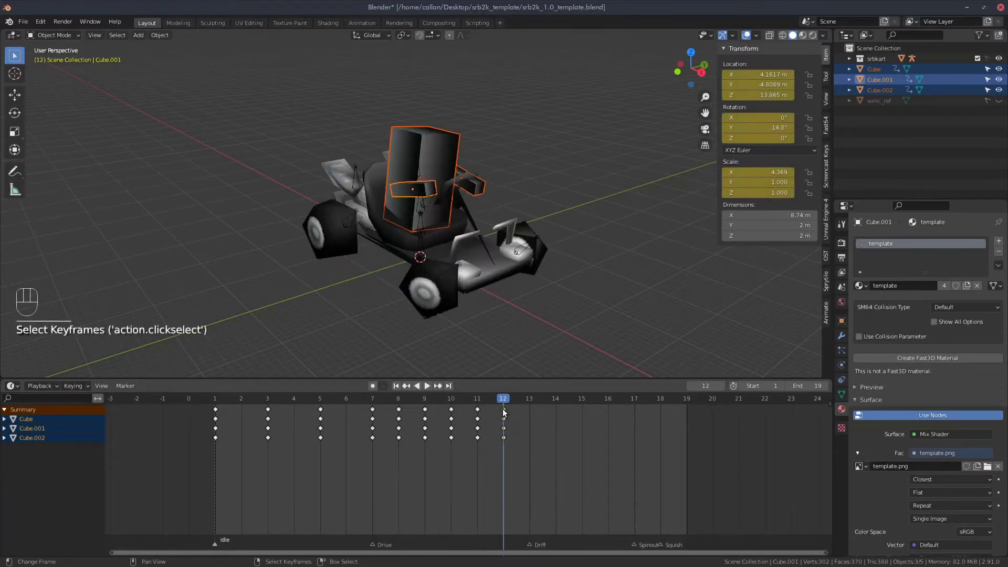
{"action": "key", "text": "shift+d"}
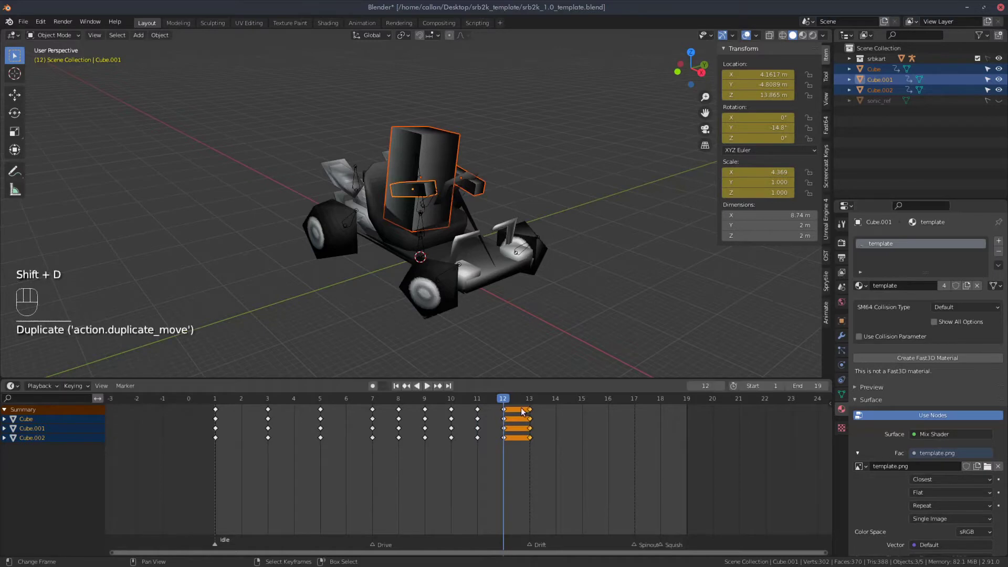
{"action": "left_click", "coordinate": [523, 413]}
{"action": "key", "text": "Right"}
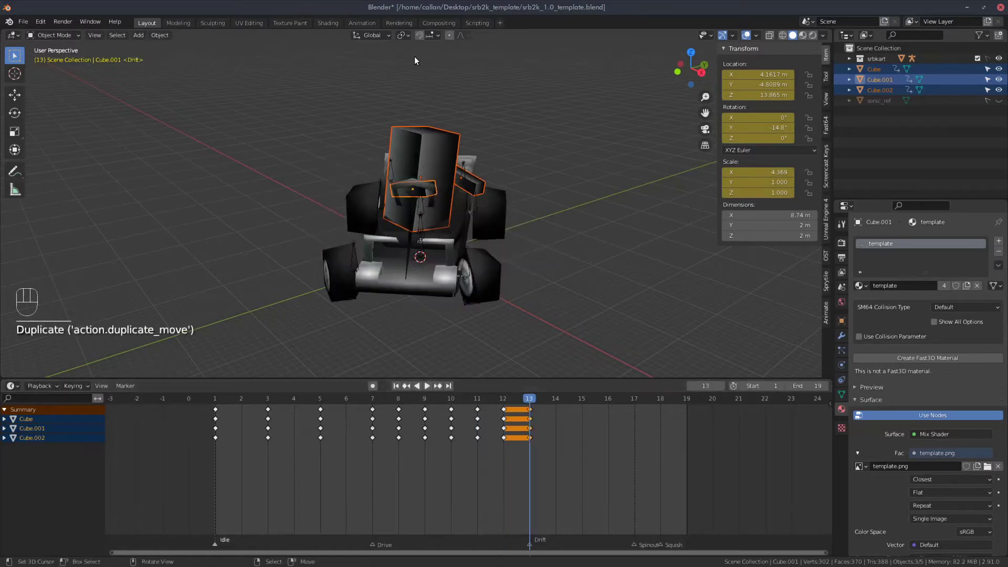
Step: Set the pivot point to the 3D cursor and reset the cursor to the origin
{"action": "left_click", "coordinate": [404, 34]}
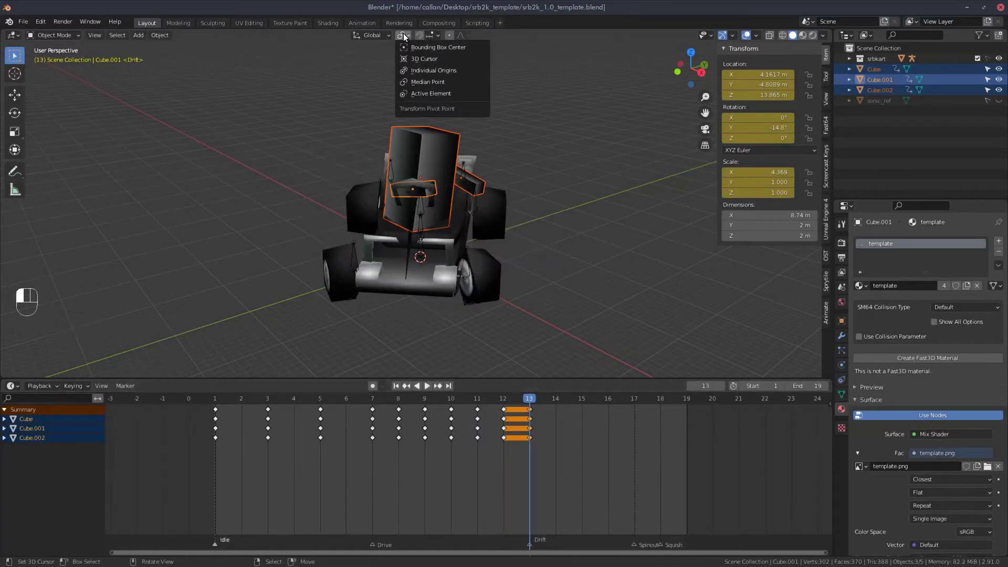
{"action": "left_click", "coordinate": [424, 59]}
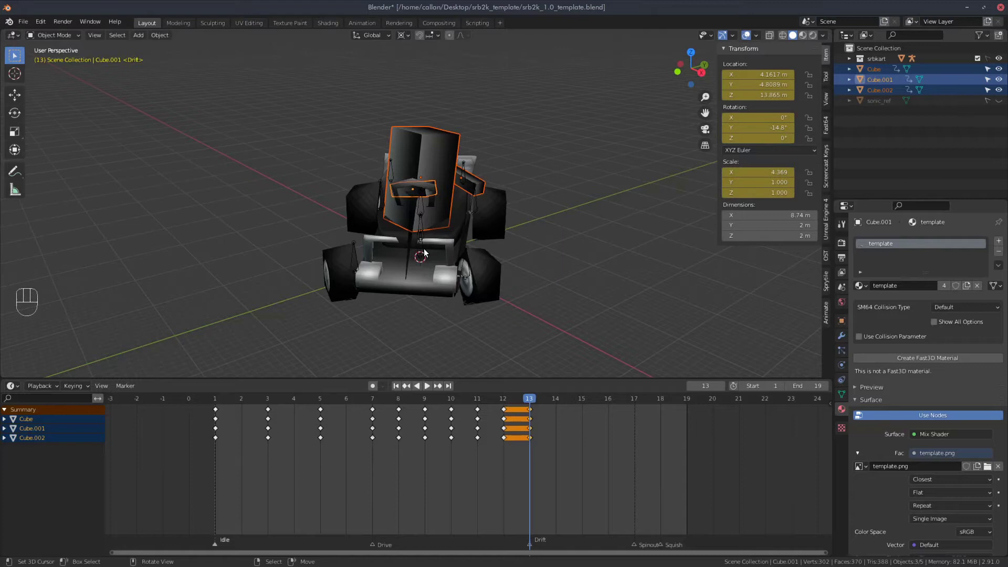
{"action": "key", "text": "shift+c"}
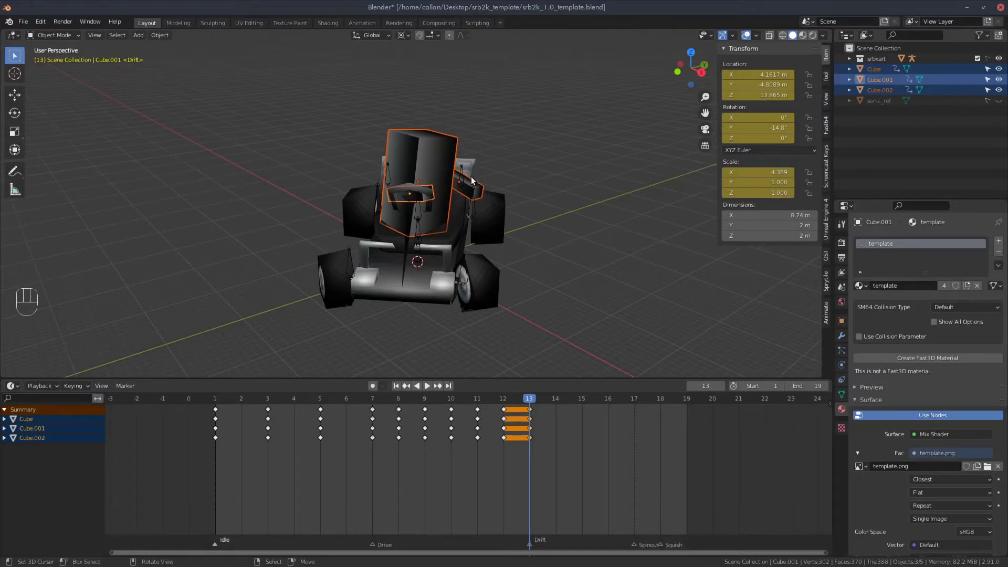
Step: Turn the seat pieces -47.1° around Z and key location, rotation and scale
{"action": "key", "text": "r"}
{"action": "key", "text": "z"}
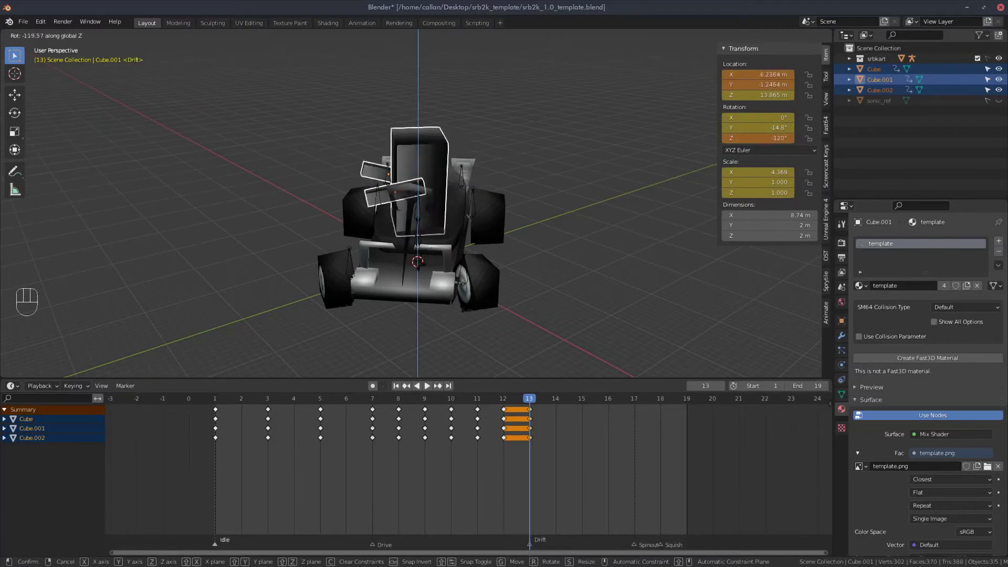
{"action": "left_click", "coordinate": [550, 205]}
{"action": "key", "text": "i"}
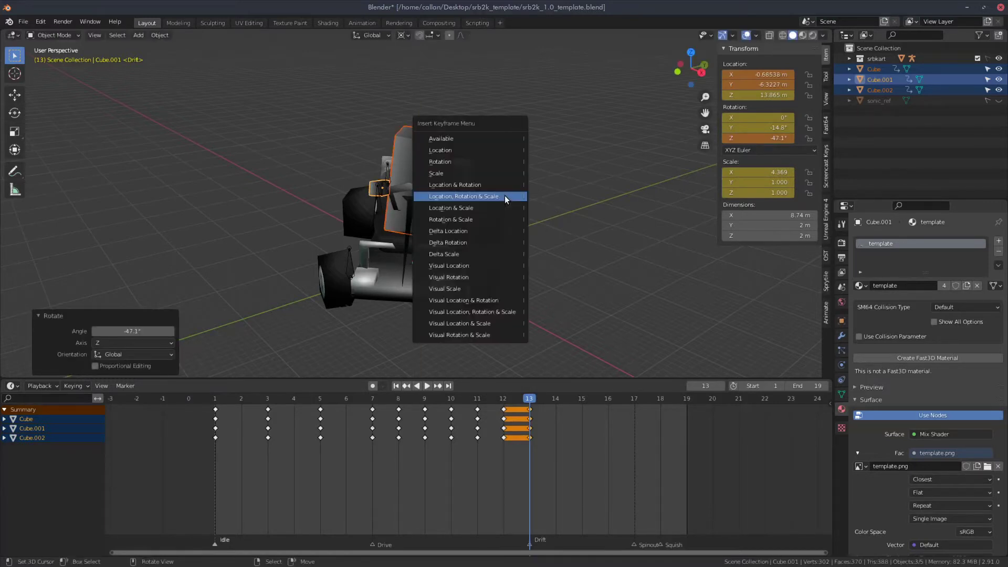
{"action": "left_click", "coordinate": [495, 196]}
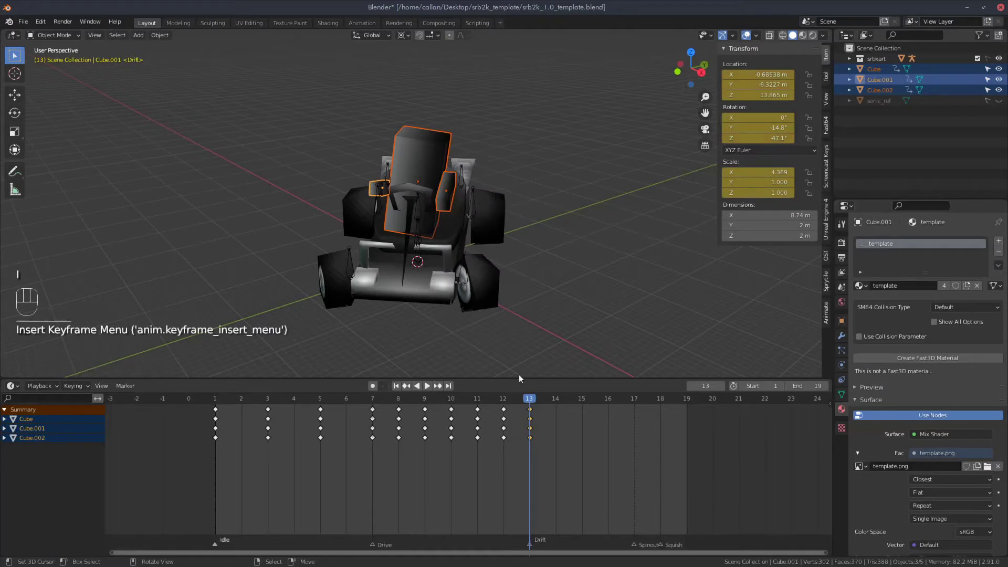
Step: Duplicate the frame 11 drift keyframes of all three pieces to frame 15
{"action": "key", "text": "shift+d"}
{"action": "left_click", "coordinate": [493, 369]}
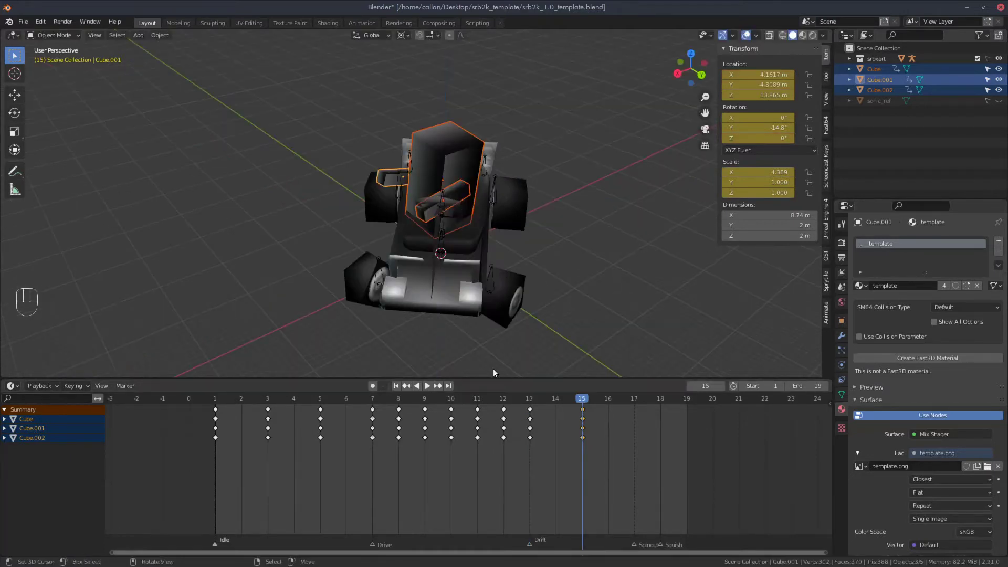
{"action": "left_click", "coordinate": [452, 401]}
{"action": "left_click_drag", "start_coordinate": [452, 403], "coordinate": [477, 404]}
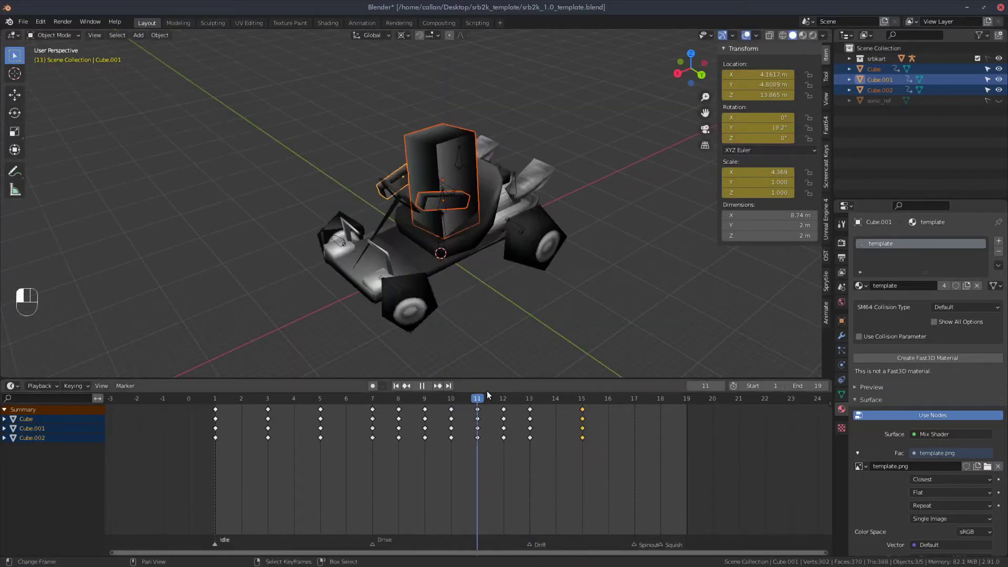
{"action": "left_click", "coordinate": [477, 411]}
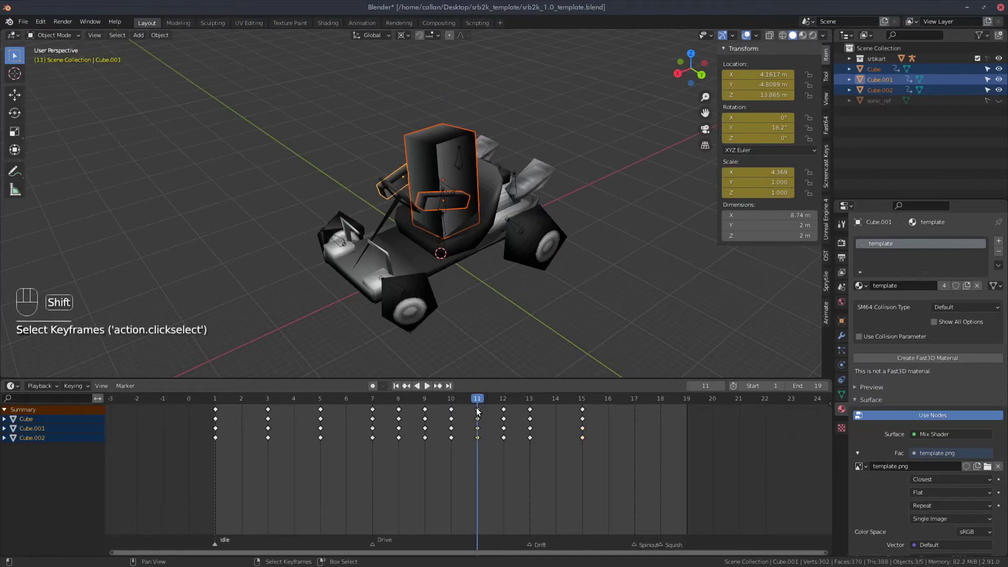
{"action": "key", "text": "shift+d"}
{"action": "left_click", "coordinate": [574, 419]}
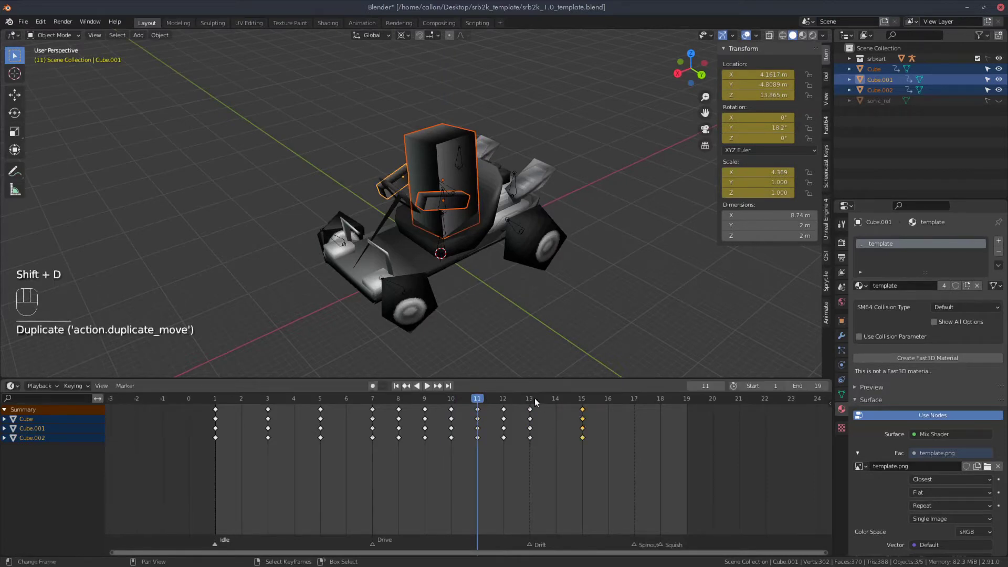
{"action": "left_click_drag", "start_coordinate": [535, 398], "coordinate": [582, 398]}
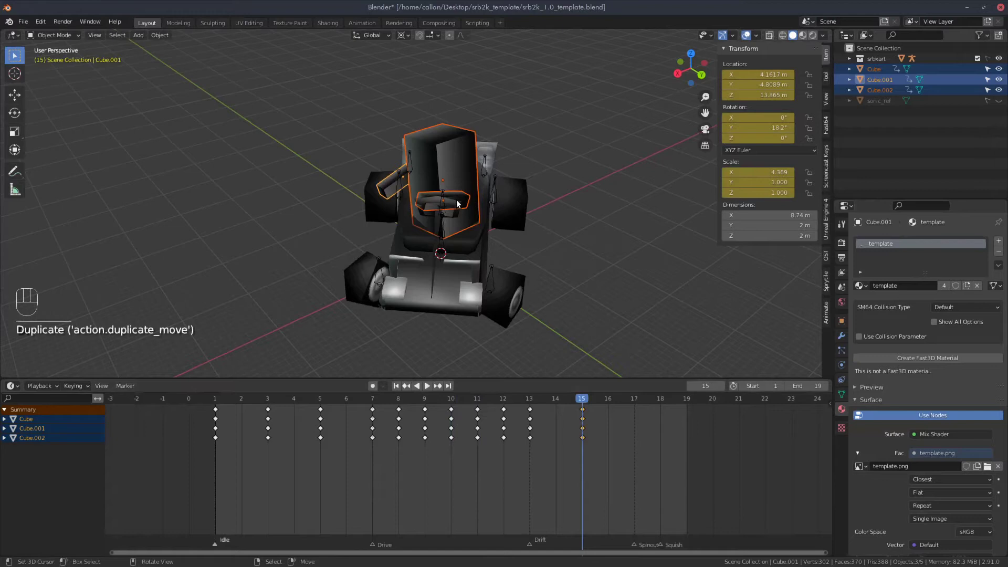
Step: Turn the pieces 46.3° around Z and key location, rotation and scale at frame 15
{"action": "key", "text": "r"}
{"action": "key", "text": "z"}
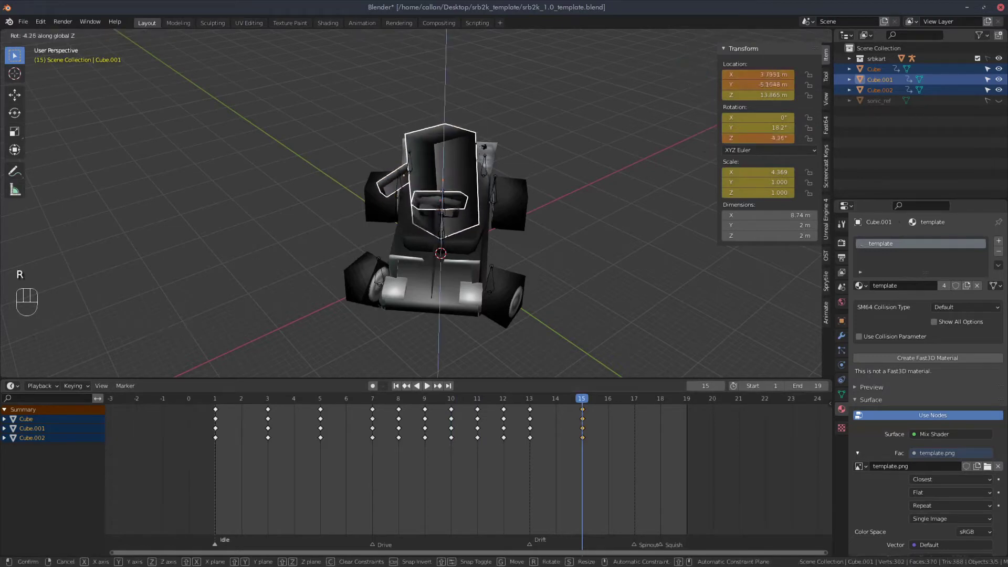
{"action": "left_click", "coordinate": [368, 124]}
{"action": "key", "text": "i"}
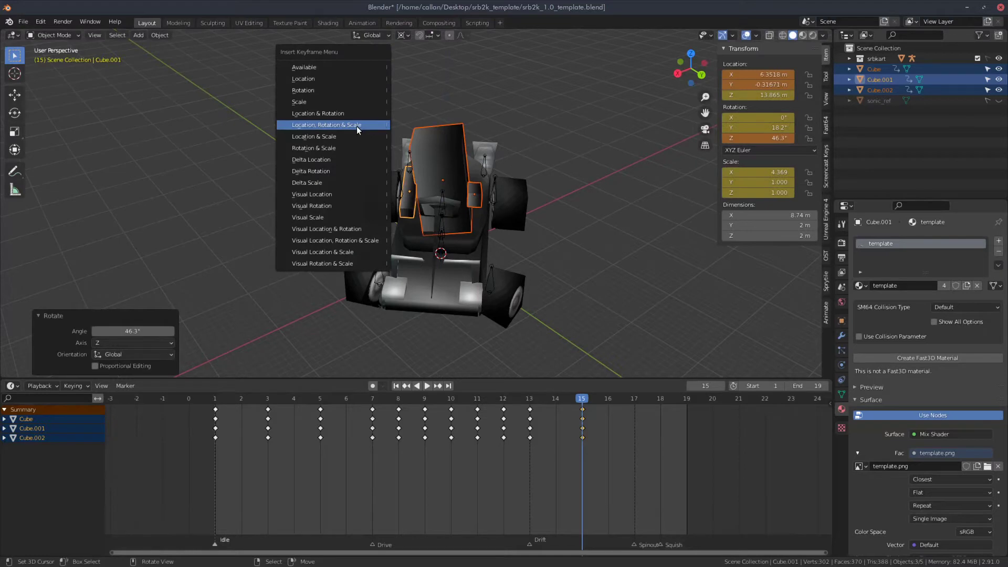
{"action": "left_click", "coordinate": [356, 126]}
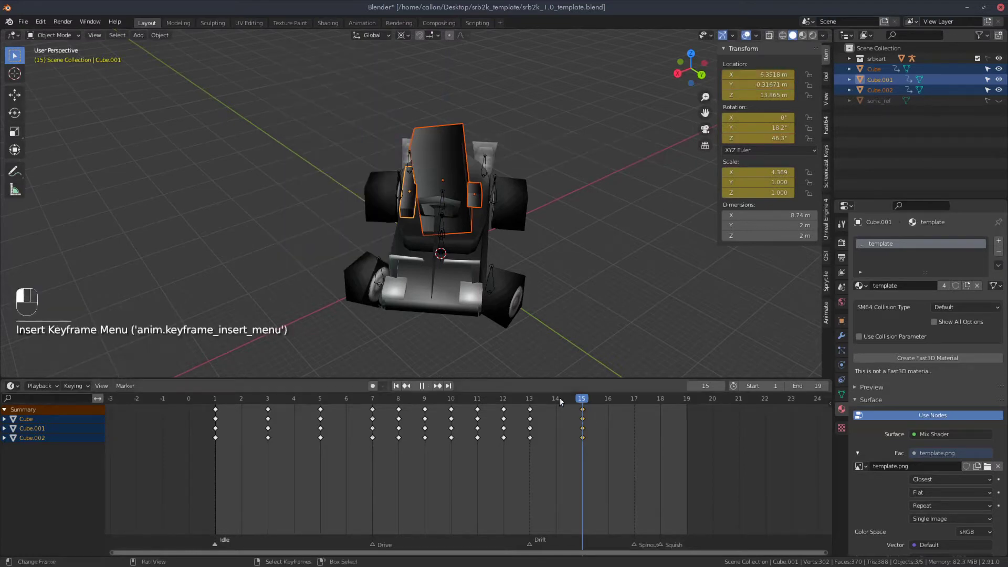
{"action": "left_click_drag", "start_coordinate": [559, 398], "coordinate": [502, 398]}
{"action": "key", "text": "shift+Left"}
{"action": "left_click", "coordinate": [598, 191]}
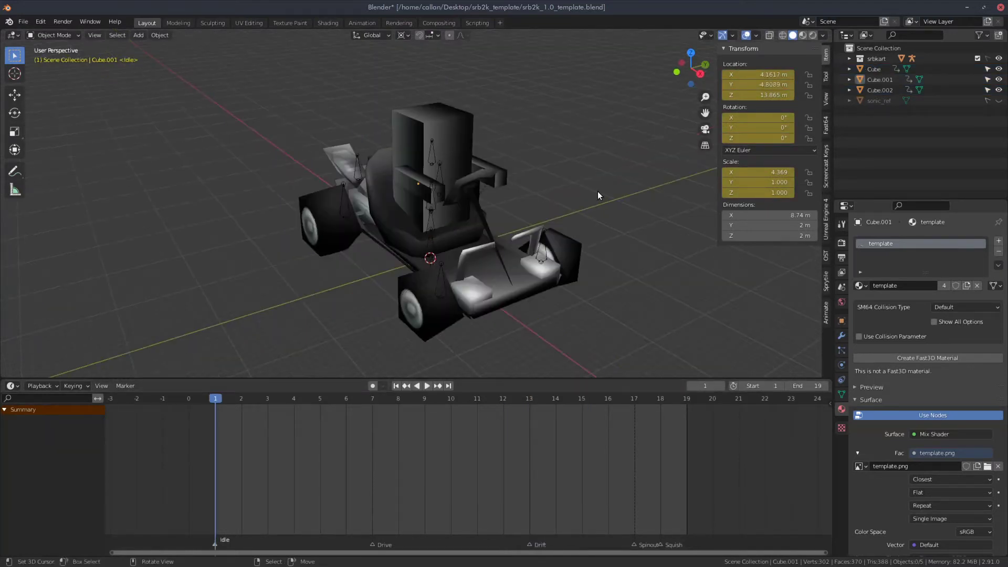
{"action": "left_click", "coordinate": [42, 23]}
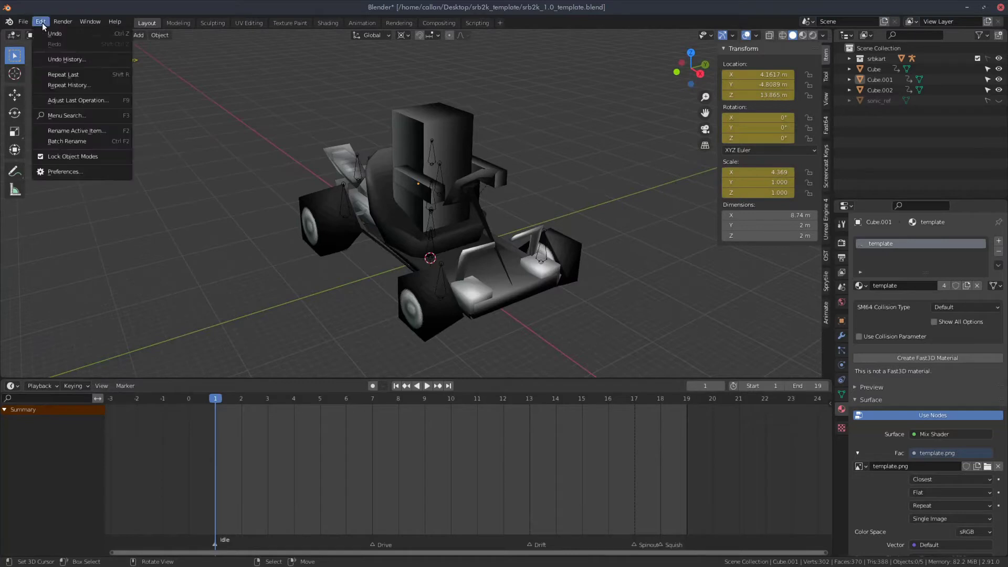
{"action": "left_click", "coordinate": [58, 172]}
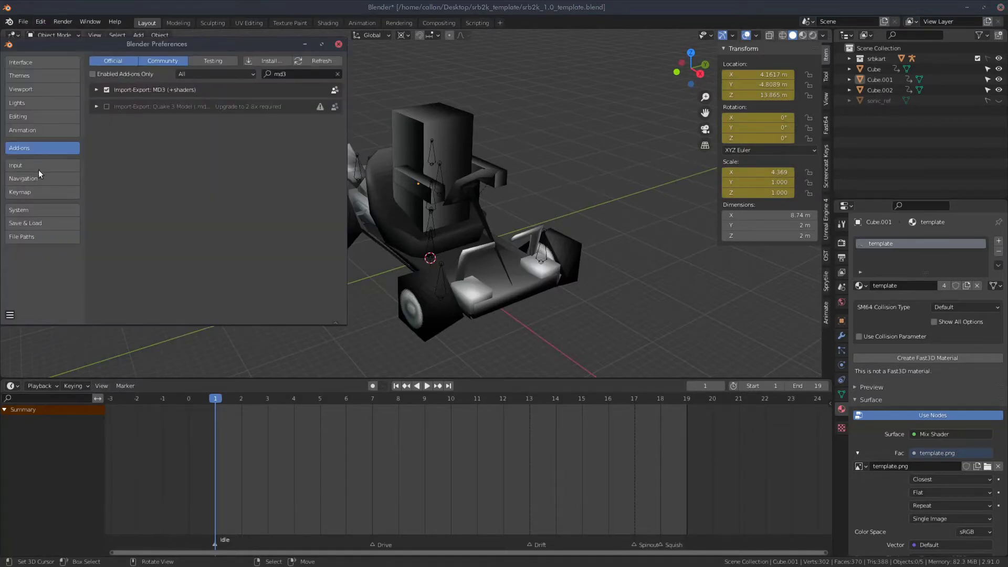
{"action": "left_click", "coordinate": [25, 129]}
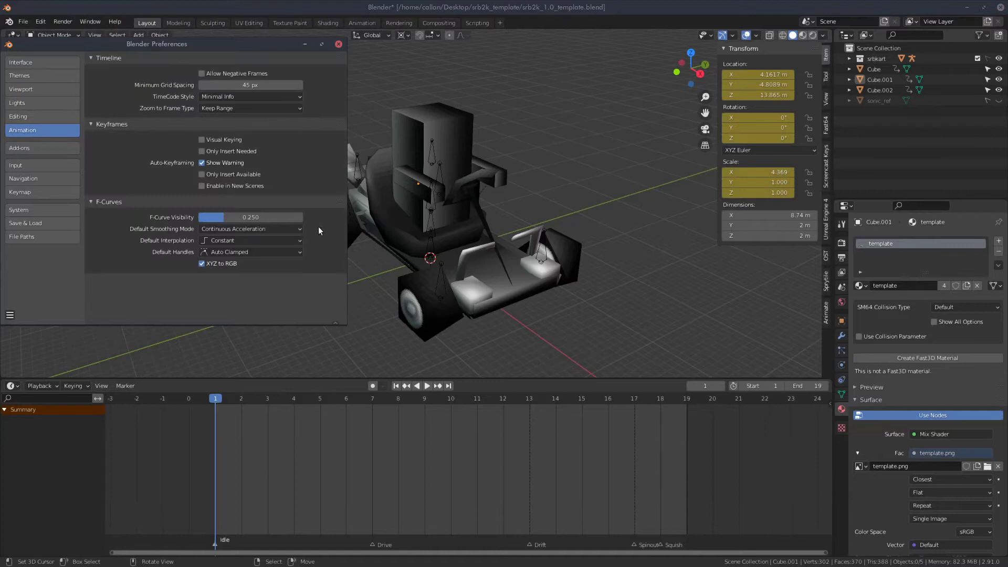
{"action": "left_click", "coordinate": [255, 241]}
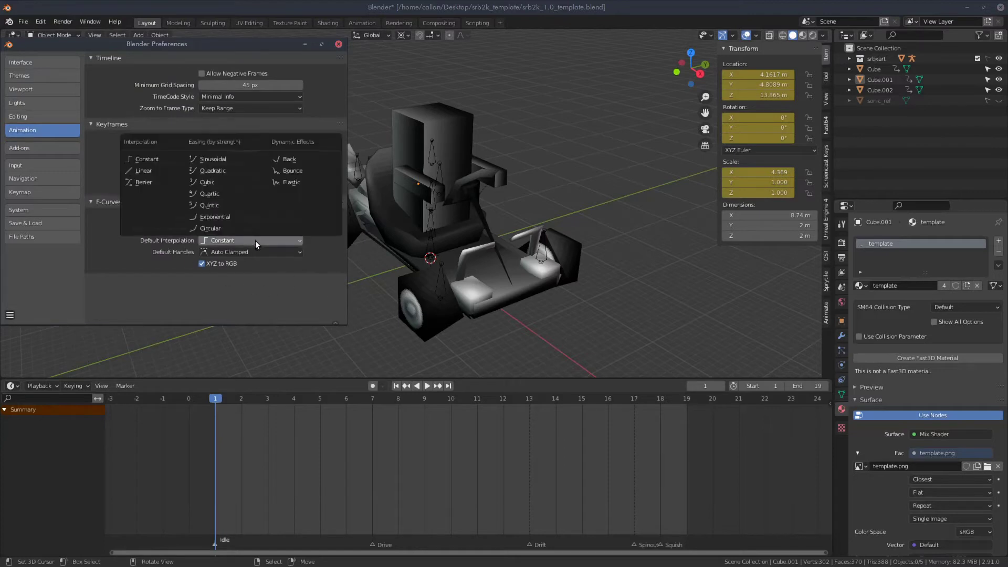
{"action": "left_click", "coordinate": [141, 158]}
{"action": "left_click", "coordinate": [339, 45]}
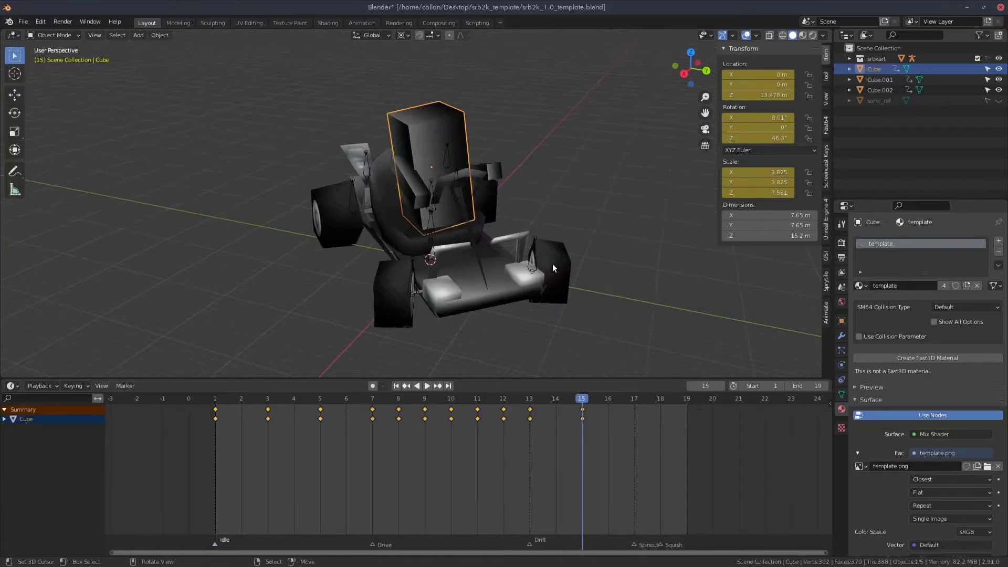
Step: Select Cube.002 and Cube.001 too, and duplicate all three pieces' frame 1 keyframes to frame 17
{"action": "left_click", "coordinate": [495, 170], "text": "shift"}
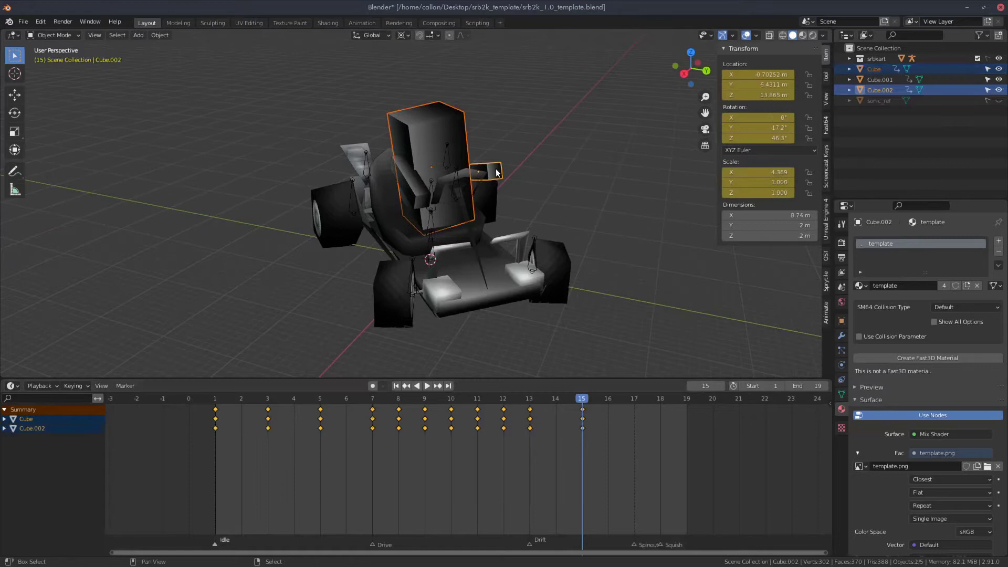
{"action": "left_click", "coordinate": [416, 181], "text": "shift"}
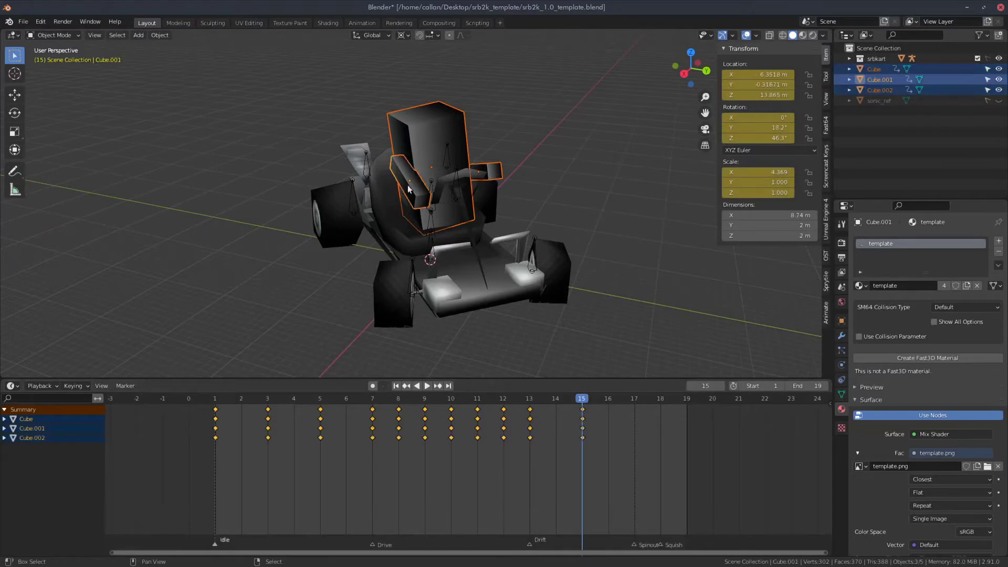
{"action": "left_click", "coordinate": [215, 411]}
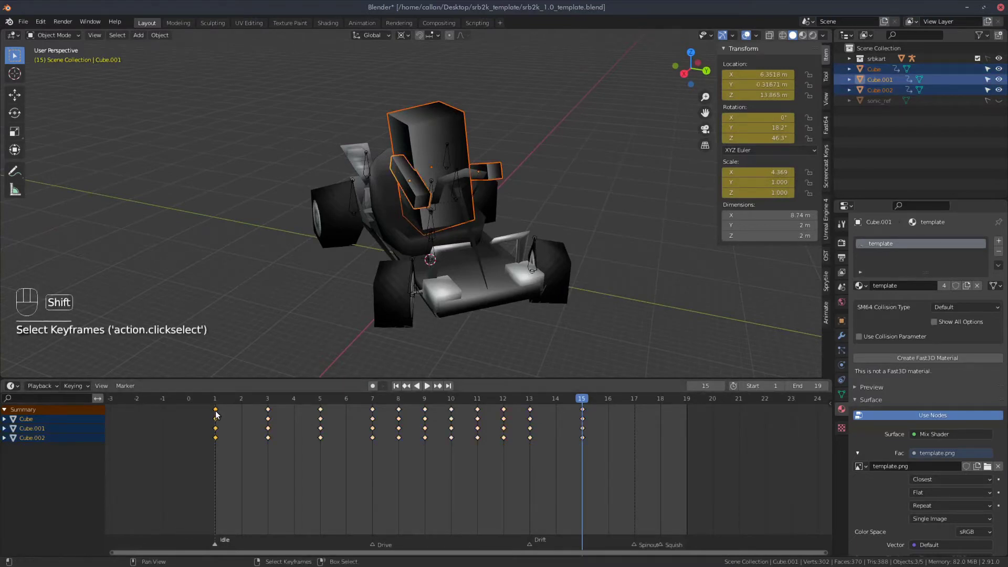
{"action": "key", "text": "shift+d"}
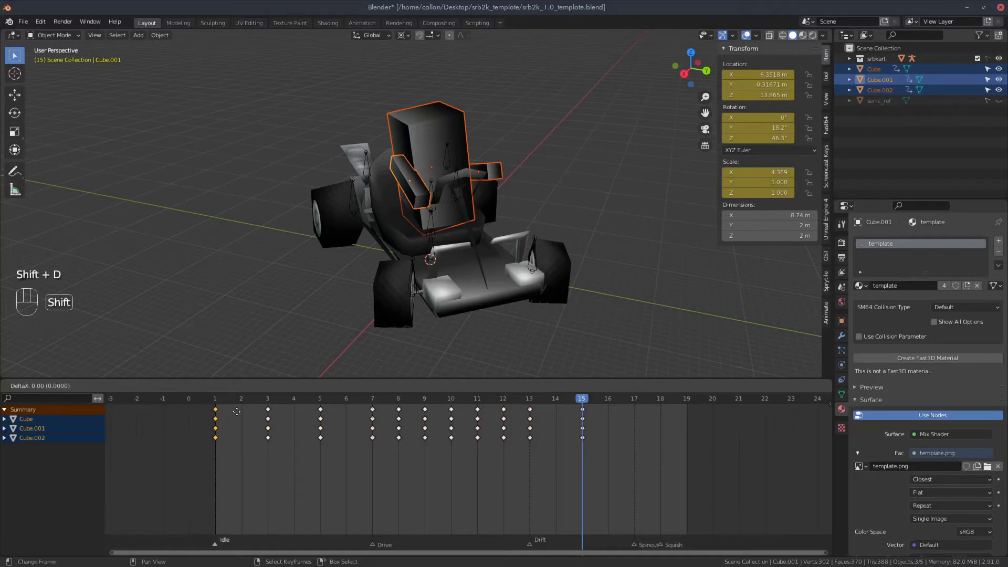
{"action": "left_click", "coordinate": [644, 423]}
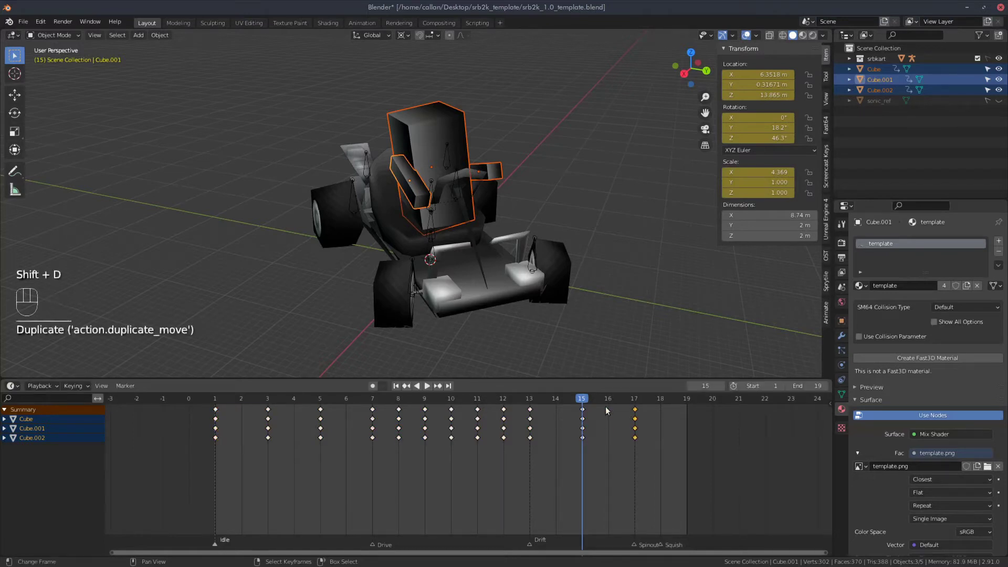
{"action": "left_click", "coordinate": [641, 402]}
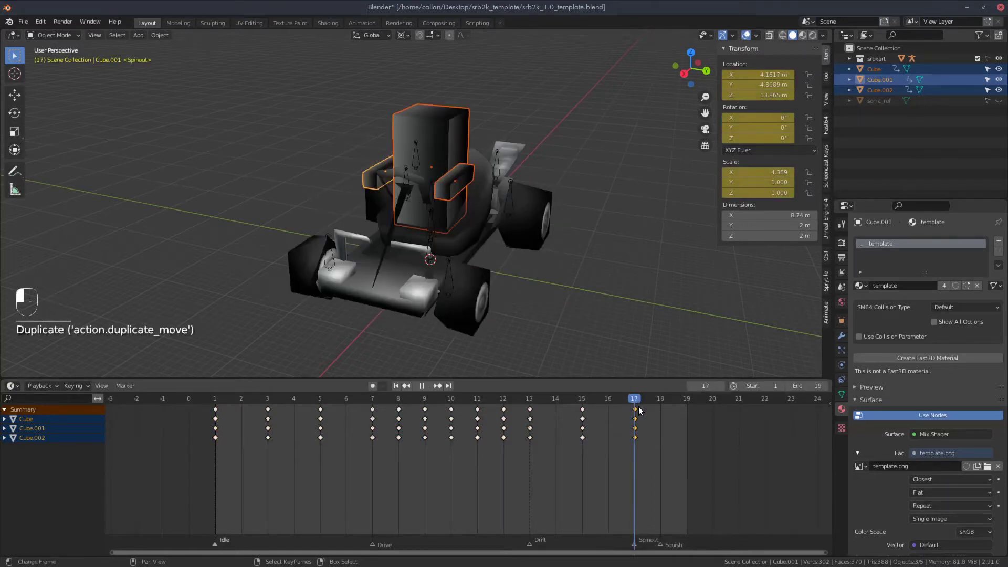
{"action": "key", "text": "space"}
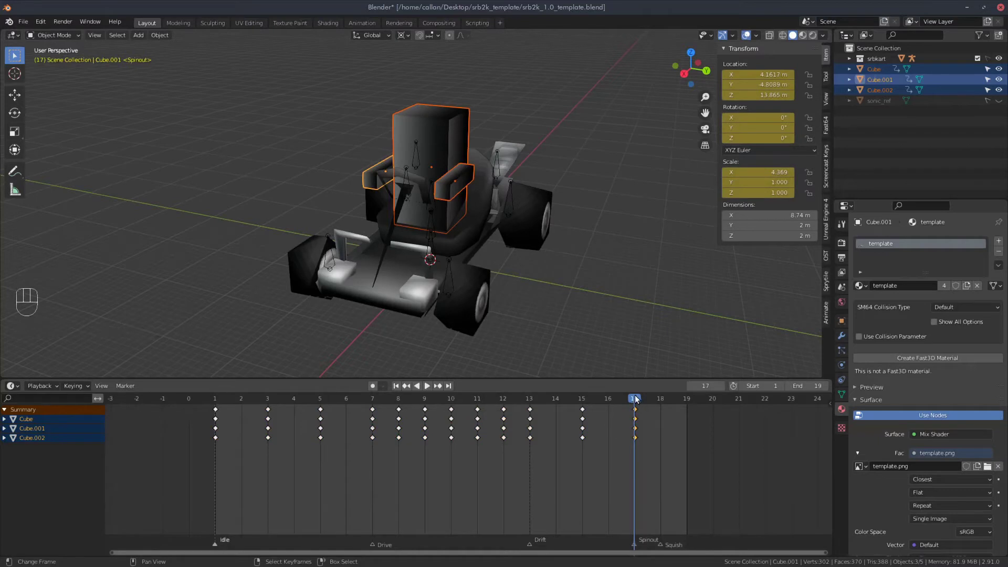
{"action": "left_click_drag", "start_coordinate": [636, 400], "coordinate": [663, 398]}
{"action": "middle_click_drag", "start_coordinate": [557, 265], "coordinate": [528, 254]}
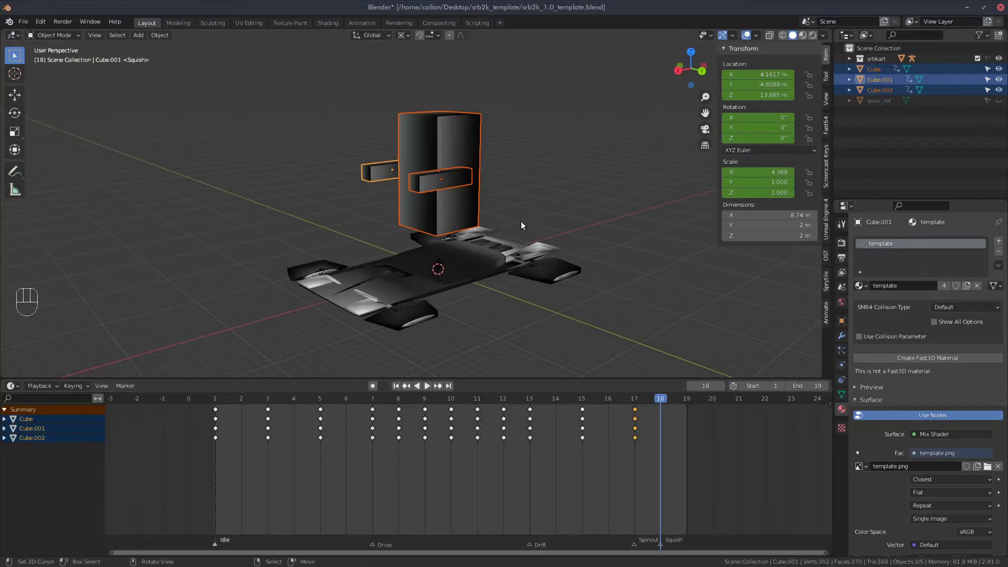
Step: Scale the selected pieces down to 0.135 along Z at frame 18
{"action": "key", "text": "s"}
{"action": "key", "text": "z"}
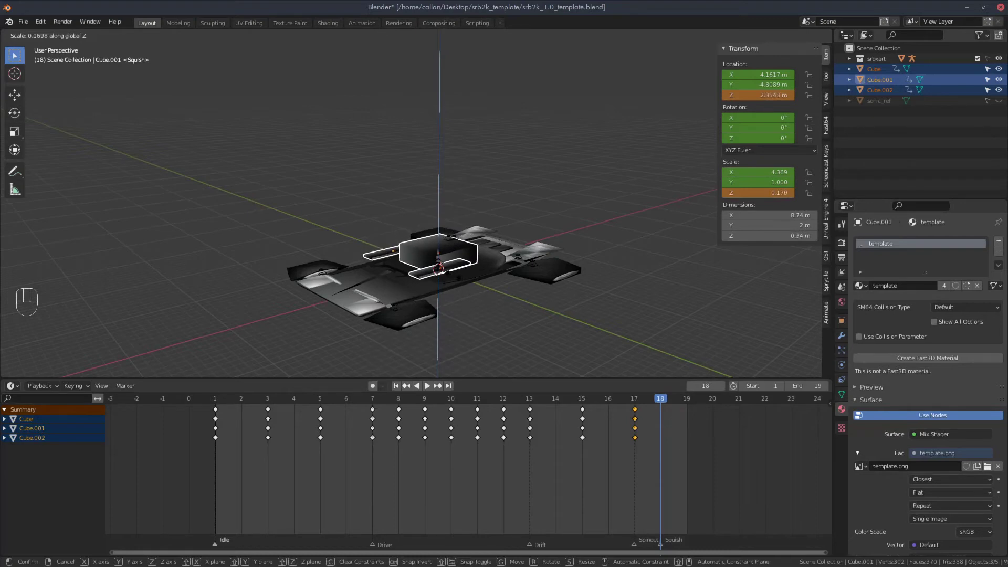
{"action": "left_click", "coordinate": [450, 277]}
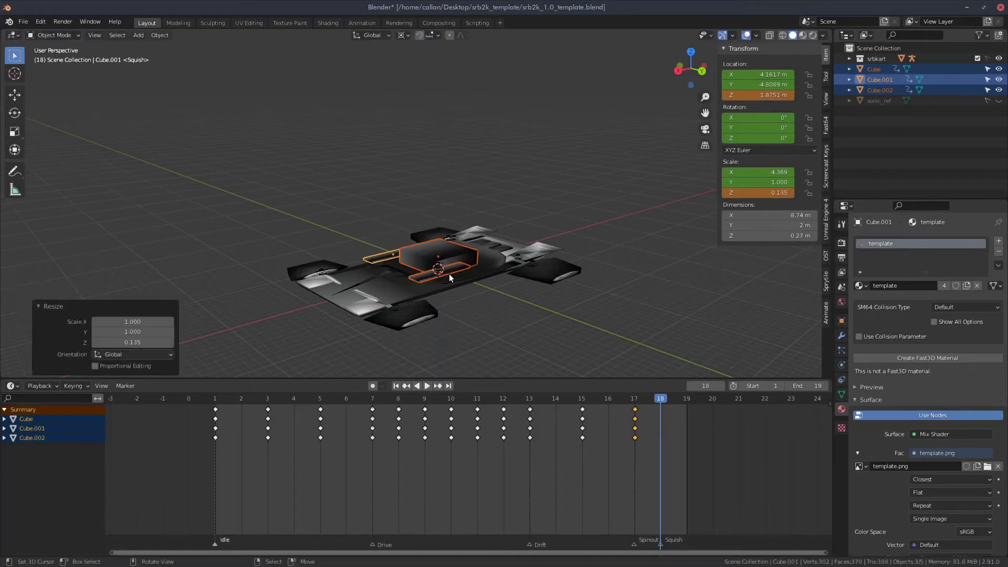
Step: Key location, rotation and scale at frame 18, then play and scrub frames 1 to 18
{"action": "key", "text": "i"}
{"action": "left_click", "coordinate": [436, 276]}
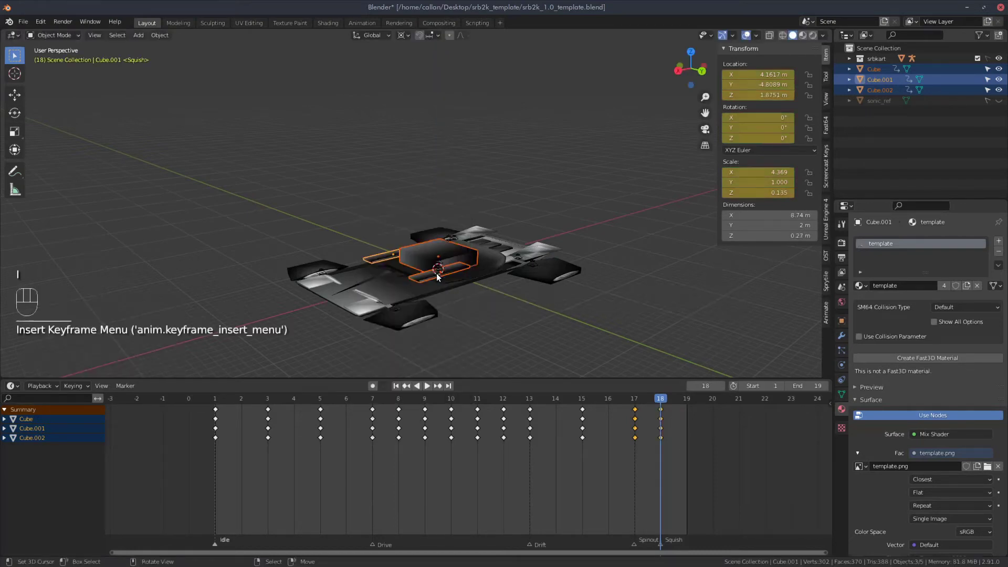
{"action": "key", "text": "space"}
{"action": "left_click", "coordinate": [211, 411]}
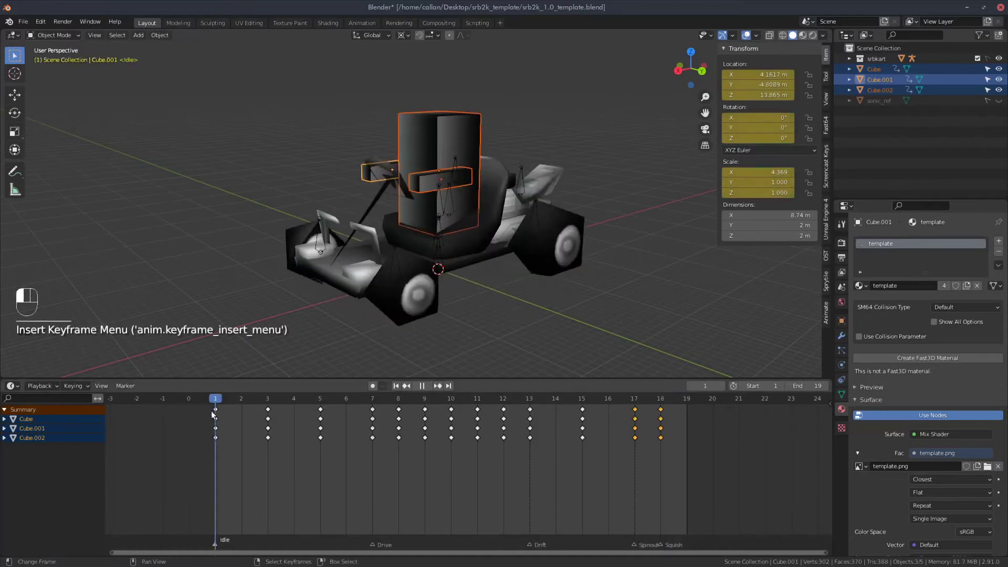
{"action": "key", "text": "KP_Multiply"}
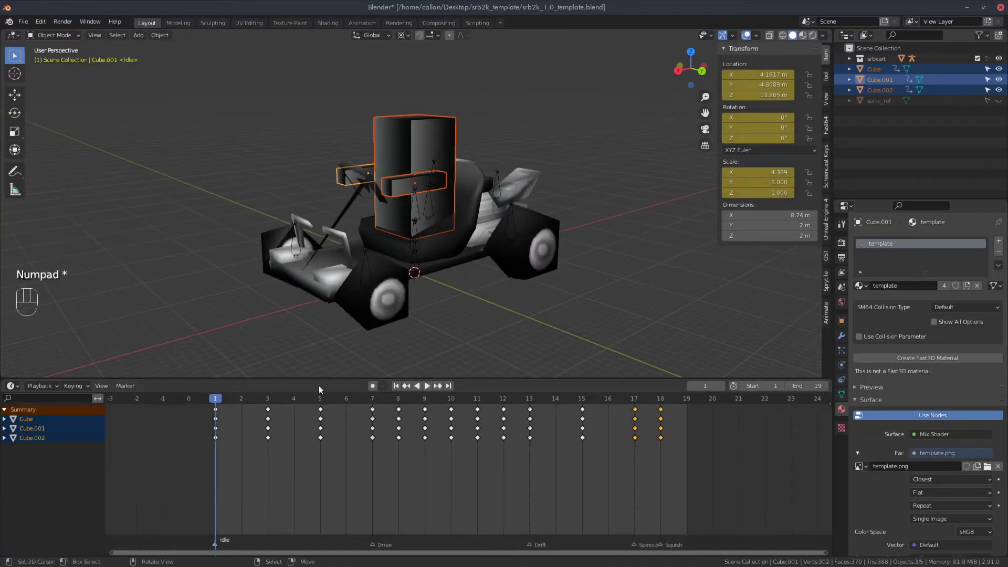
{"action": "left_click_drag", "start_coordinate": [216, 402], "coordinate": [649, 398]}
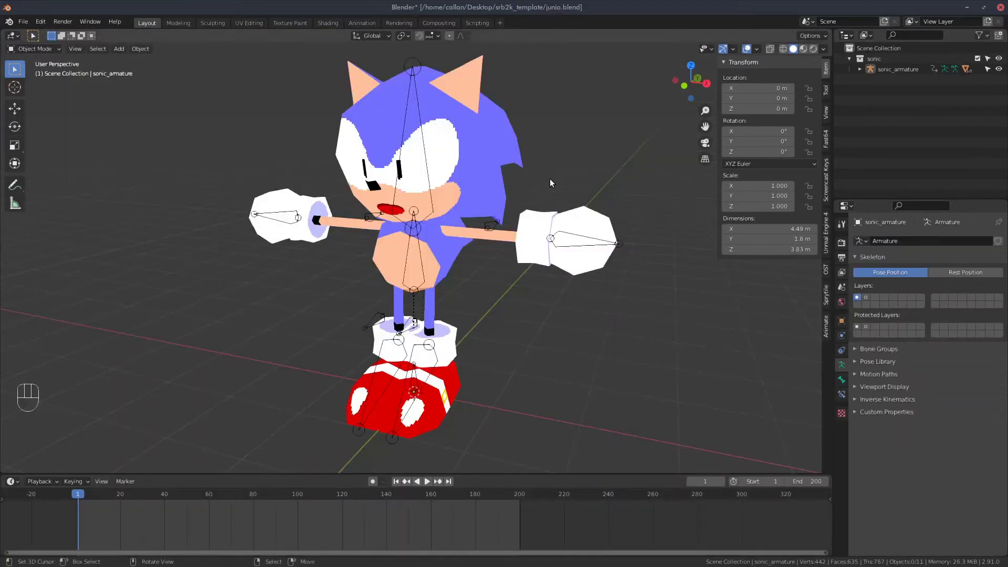
Step: Select Sonic's armature and switch it into Pose Mode
{"action": "middle_click_drag", "start_coordinate": [549, 179], "coordinate": [541, 181]}
{"action": "left_click", "coordinate": [573, 239]}
{"action": "left_click", "coordinate": [33, 48]}
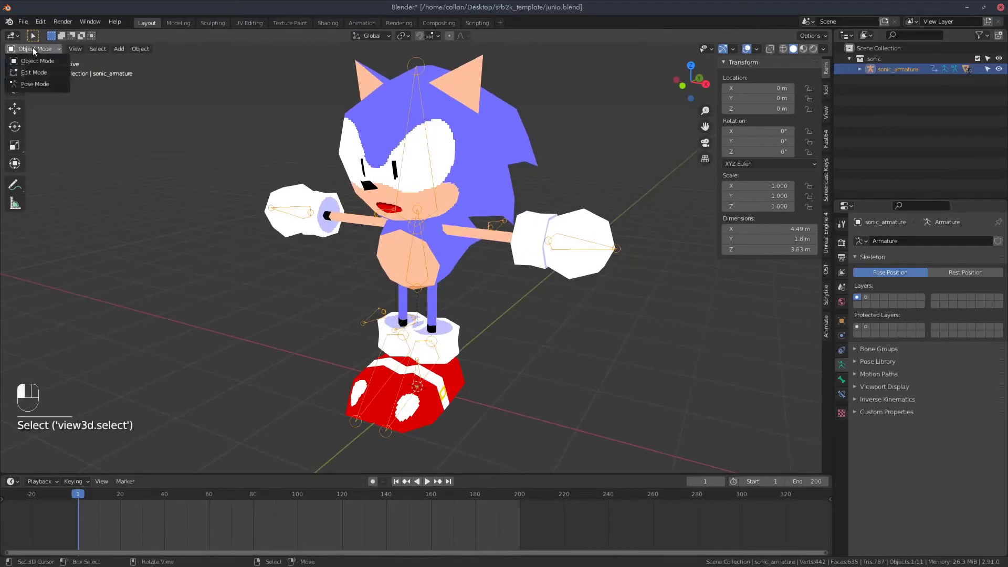
{"action": "left_click", "coordinate": [46, 84]}
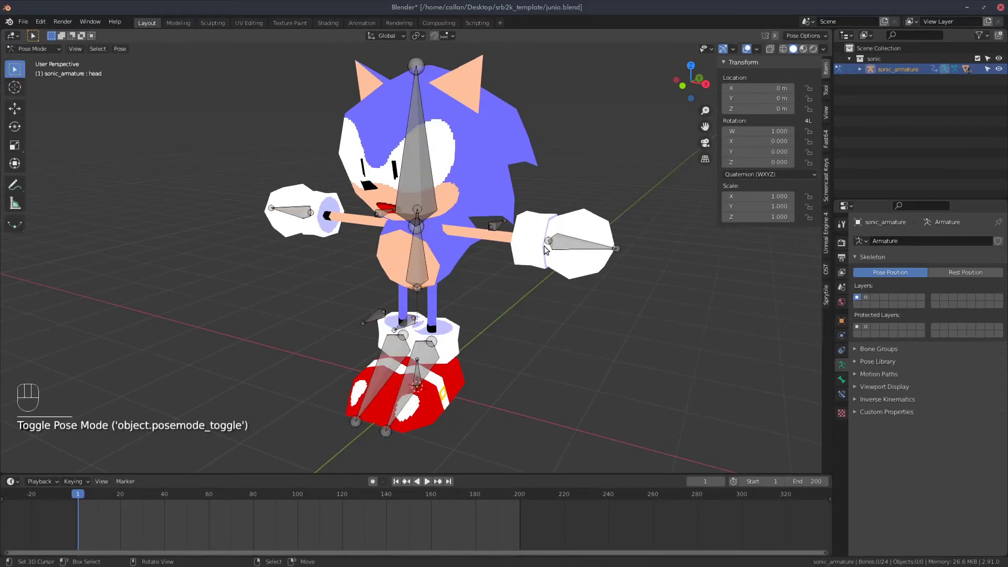
Step: Move the IK_hand.l and IK_elbow.l controls, then try IK_foot.l and cancel its move
{"action": "left_click", "coordinate": [582, 246]}
{"action": "key", "text": "g"}
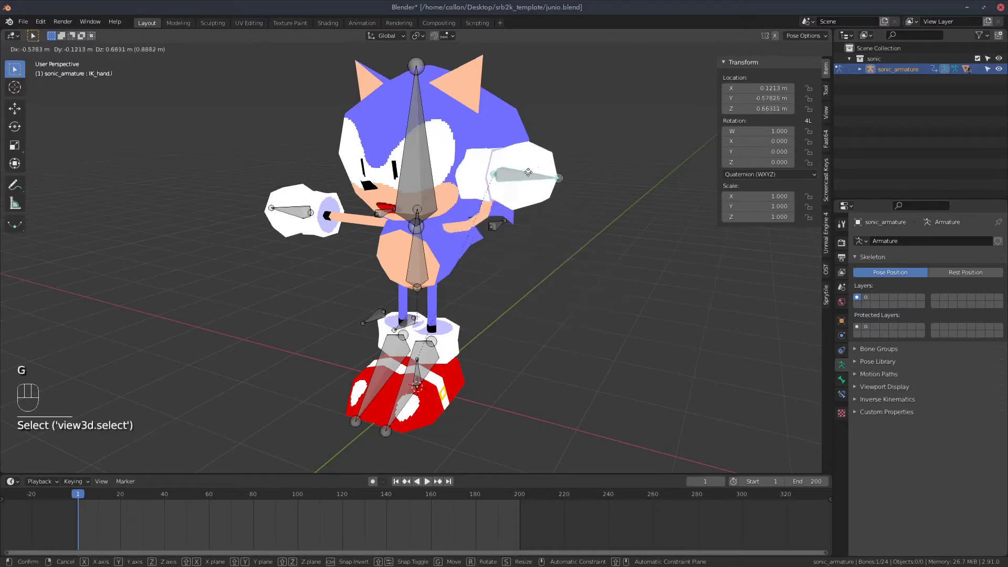
{"action": "left_click", "coordinate": [494, 309]}
{"action": "left_click", "coordinate": [496, 224]}
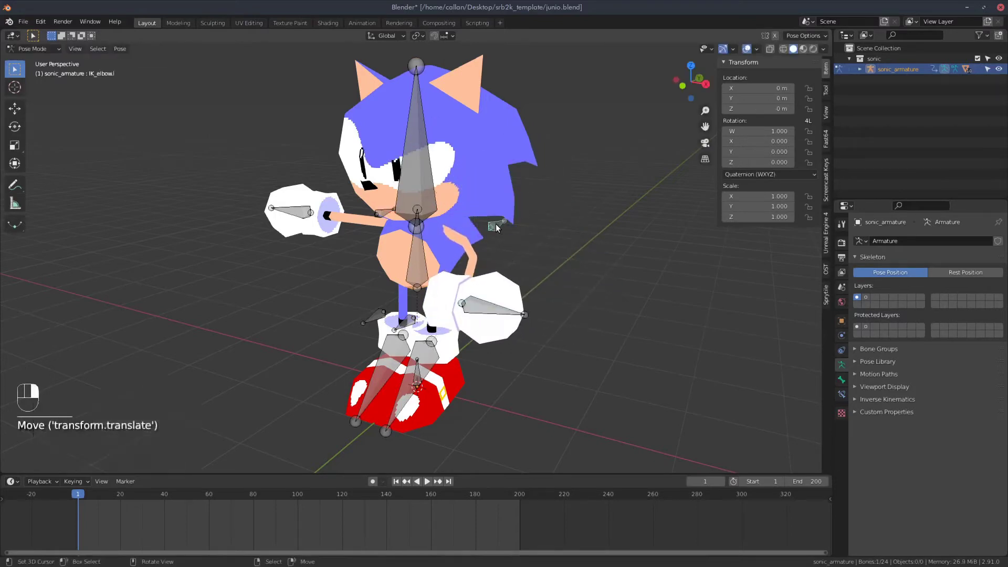
{"action": "key", "text": "g"}
{"action": "left_click", "coordinate": [429, 356]}
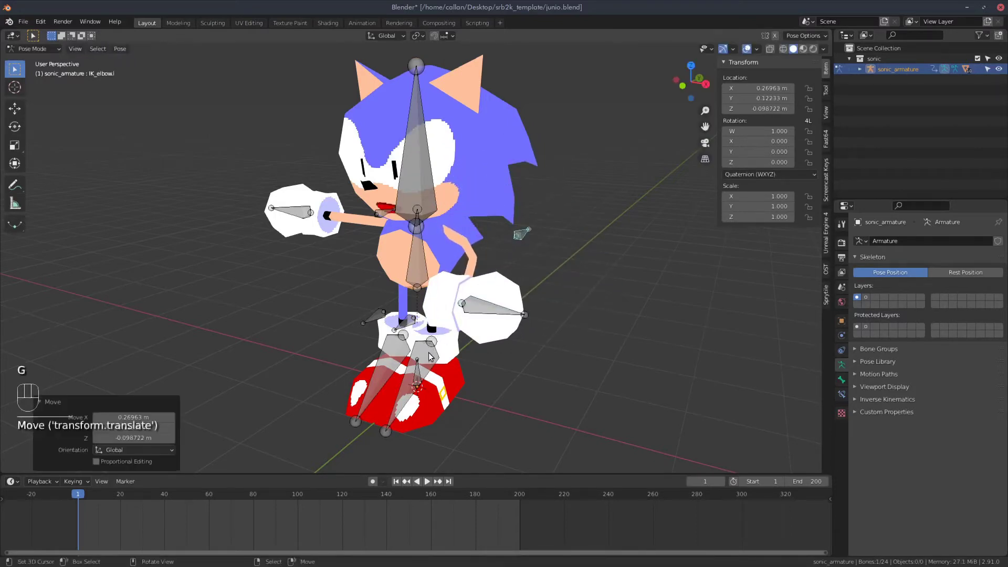
{"action": "left_click", "coordinate": [429, 356]}
{"action": "key", "text": "g"}
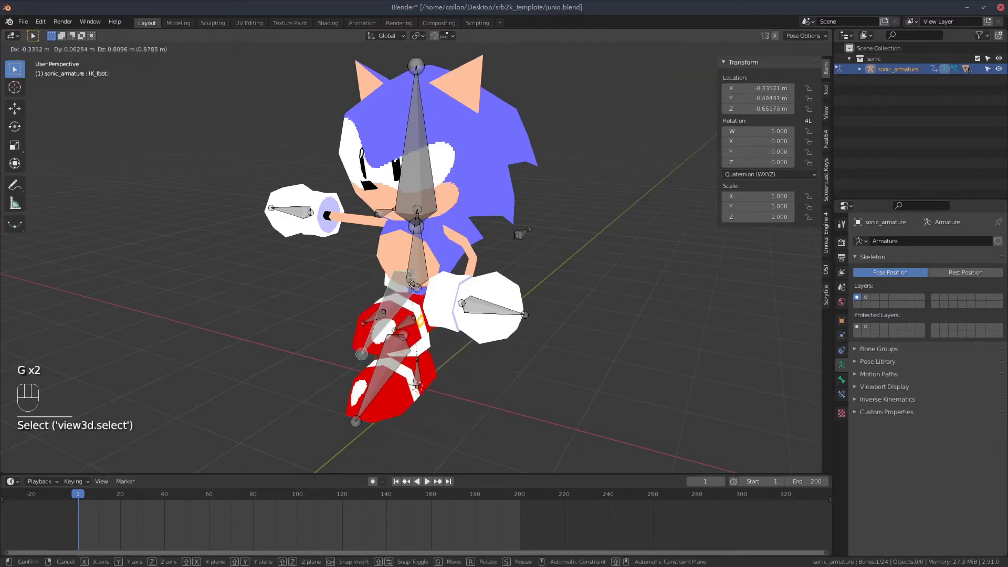
{"action": "right_click", "coordinate": [465, 364]}
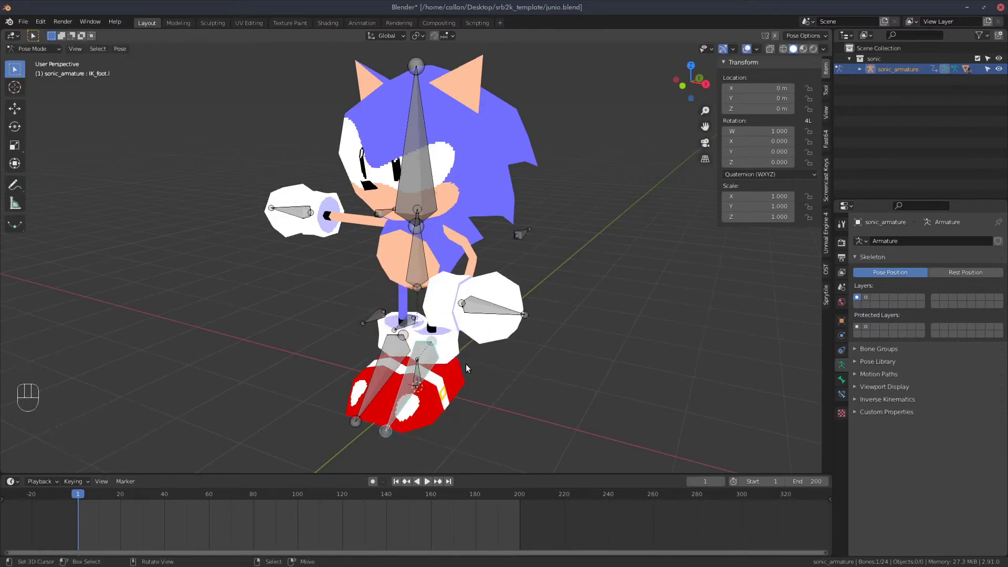
{"action": "left_click", "coordinate": [466, 364]}
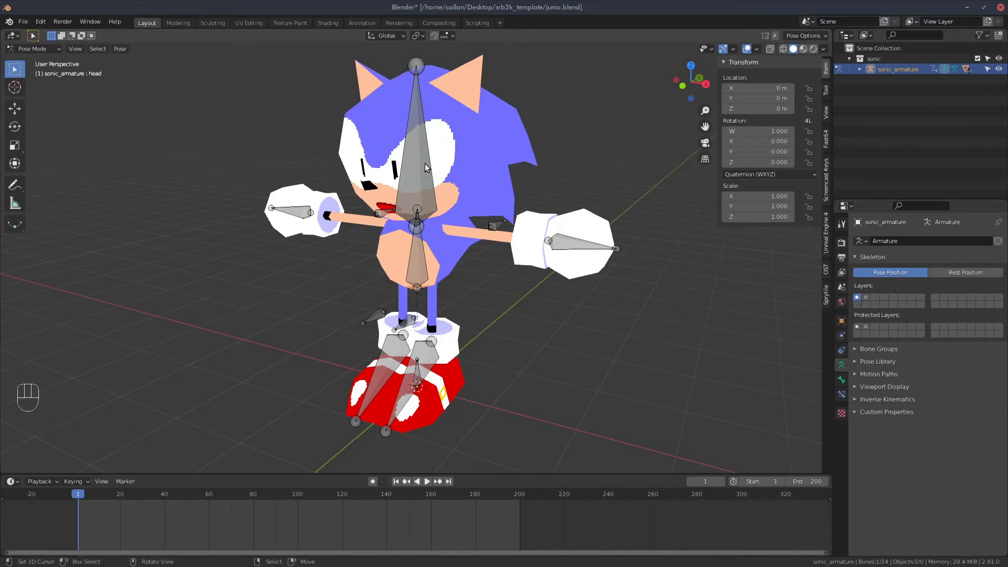
{"action": "key", "text": "g"}
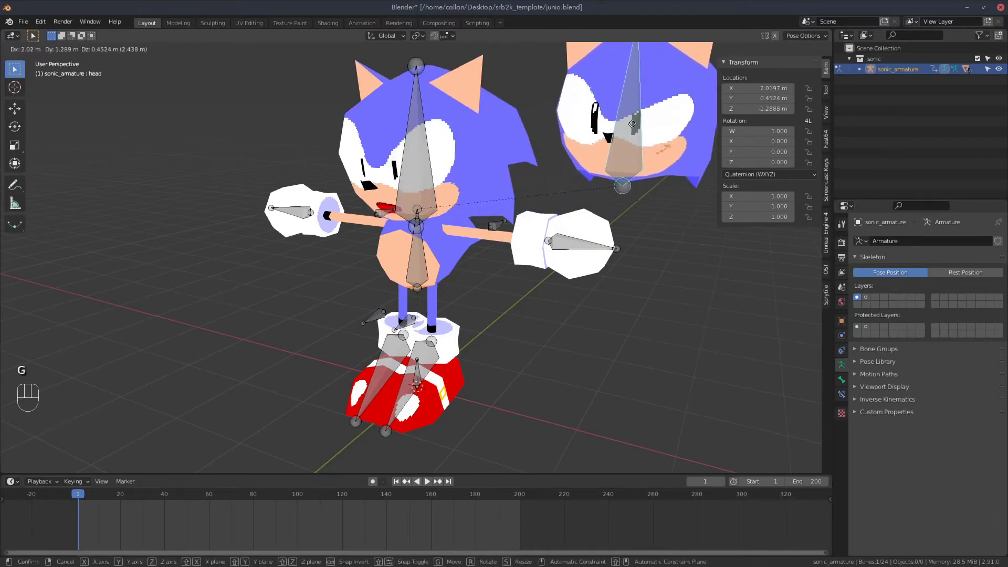
{"action": "right_click", "coordinate": [631, 124]}
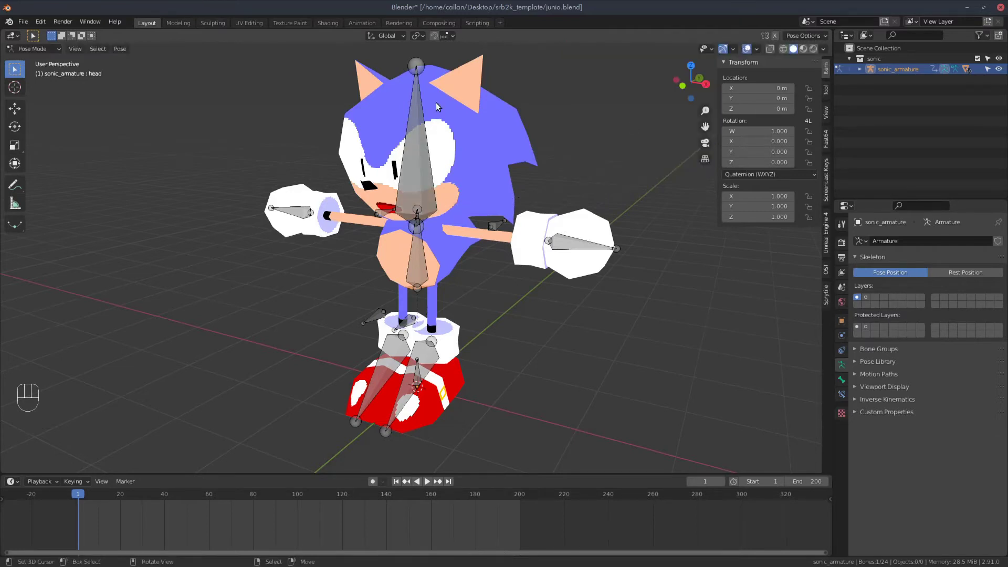
{"action": "left_click", "coordinate": [411, 141]}
{"action": "key", "text": "g"}
{"action": "left_click", "coordinate": [306, 128]}
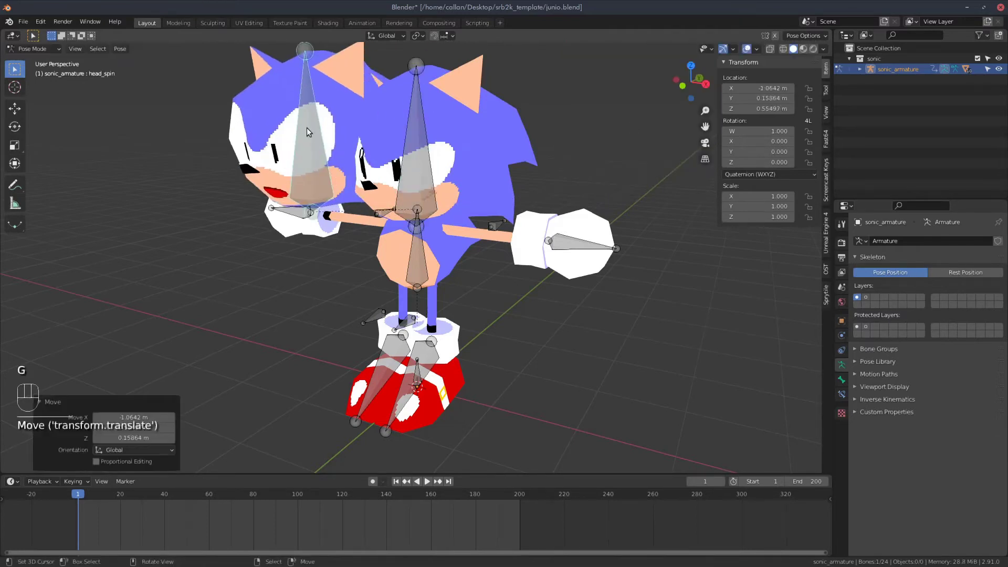
{"action": "left_click", "coordinate": [420, 147]}
{"action": "key", "text": "g"}
{"action": "left_click", "coordinate": [515, 153]}
{"action": "left_click", "coordinate": [515, 152]}
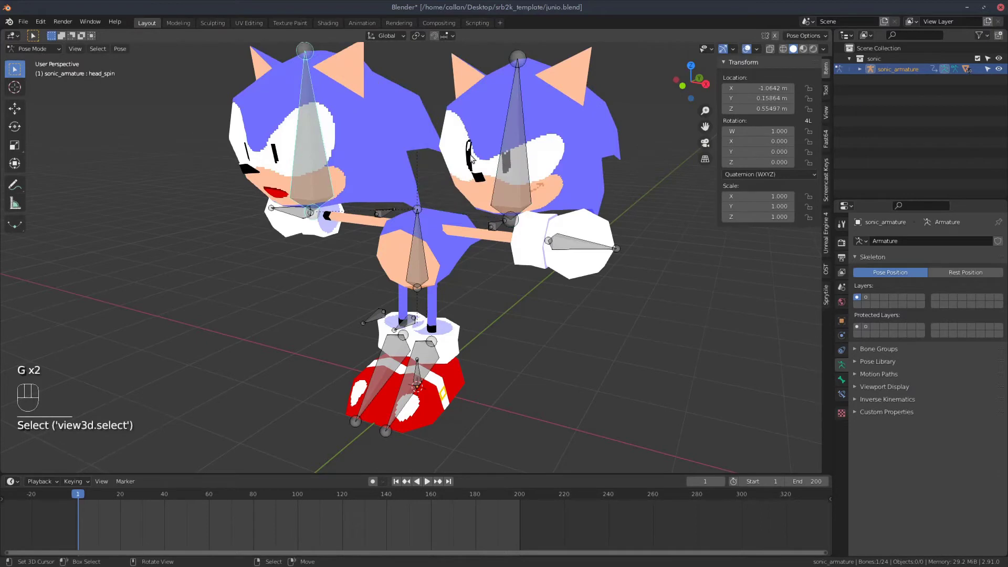
{"action": "left_click", "coordinate": [514, 152]}
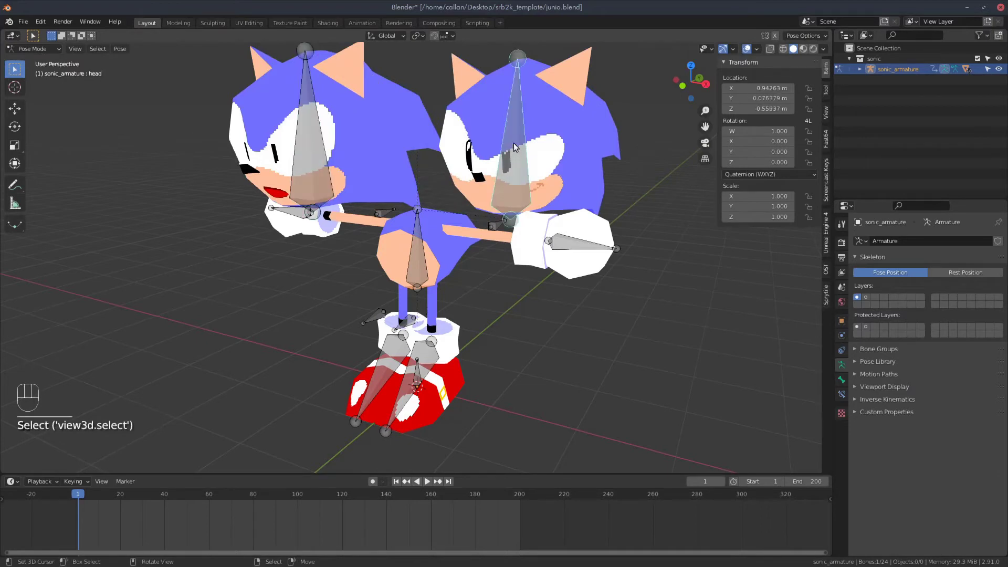
{"action": "key", "text": "ctrl"}
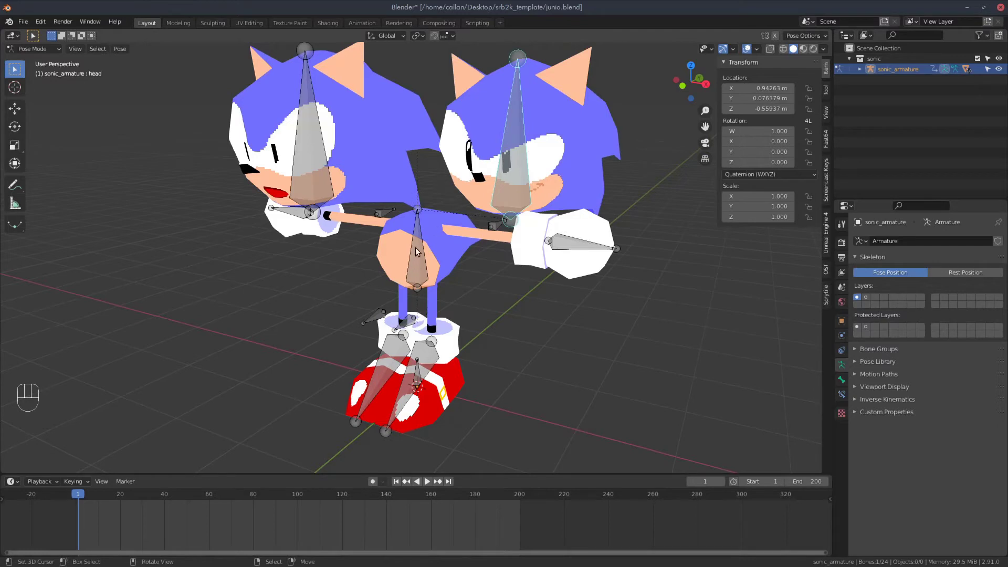
{"action": "key", "text": "ctrl"}
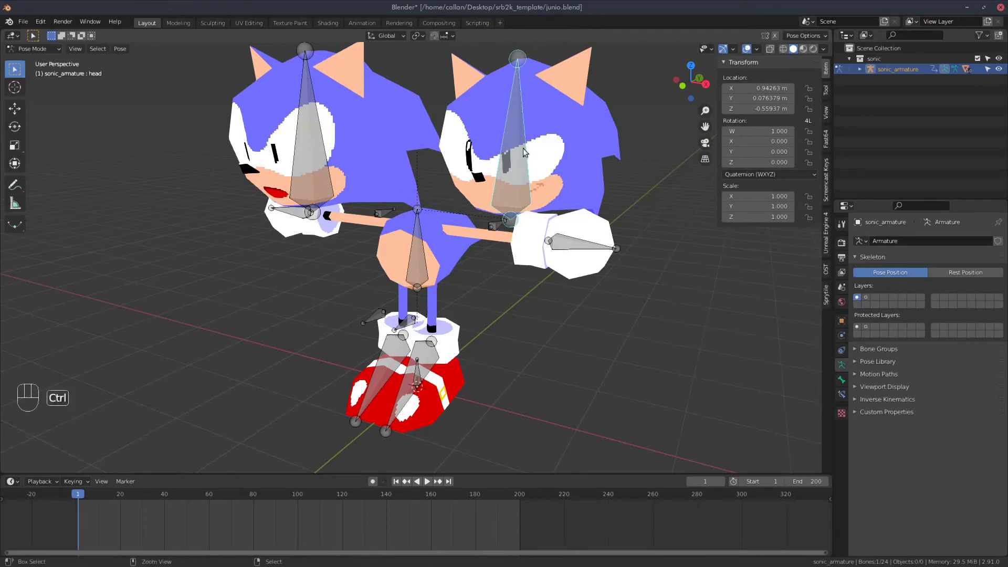
{"action": "key", "text": "ctrl+z"}
{"action": "key", "text": "ctrl+z"}
{"action": "key", "text": "ctrl+z"}
{"action": "key", "text": "ctrl+z"}
{"action": "key", "text": "ctrl+z"}
{"action": "key", "text": "ctrl+z"}
{"action": "key", "text": "ctrl+z"}
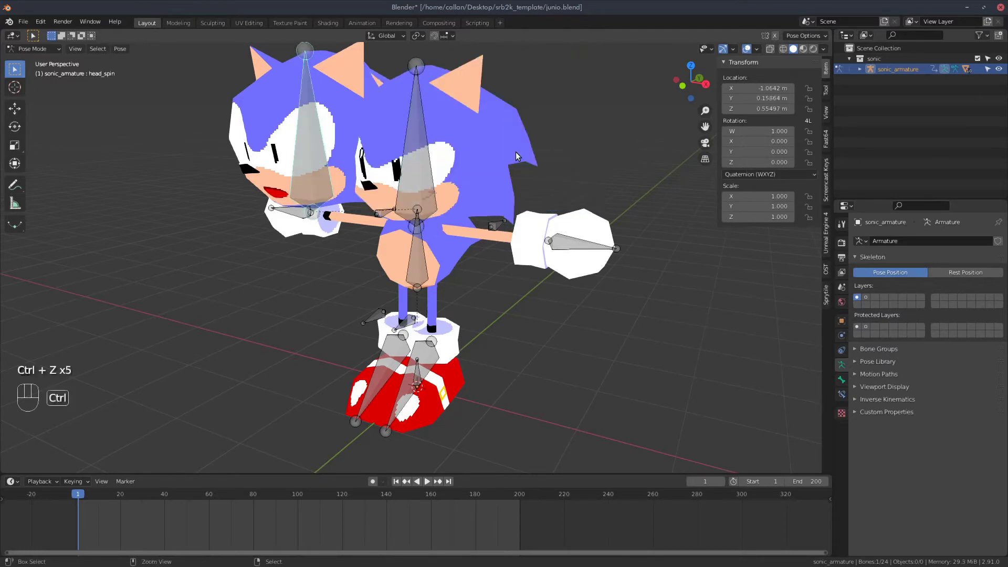
{"action": "left_click", "coordinate": [413, 122]}
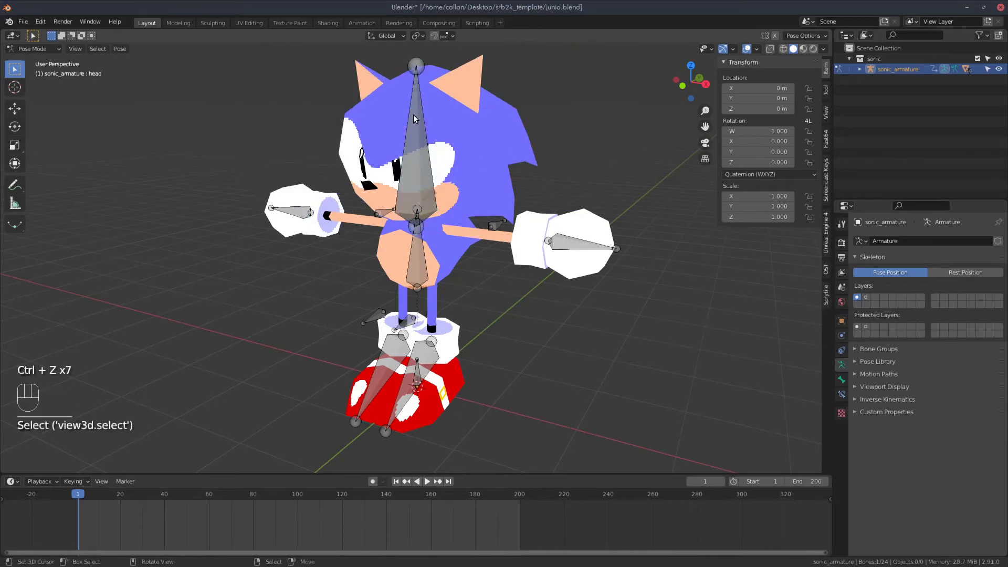
{"action": "key", "text": "s"}
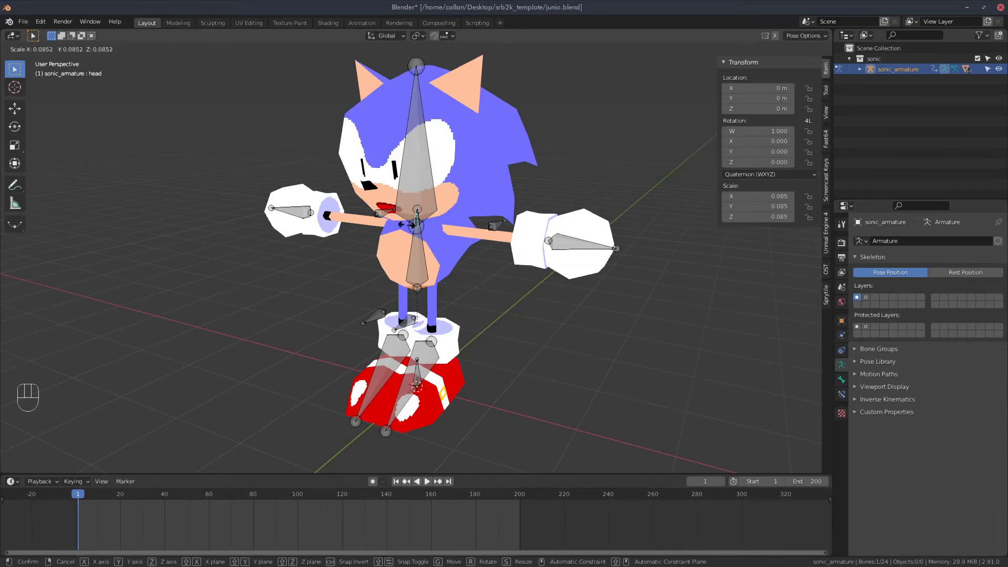
{"action": "right_click", "coordinate": [408, 229]}
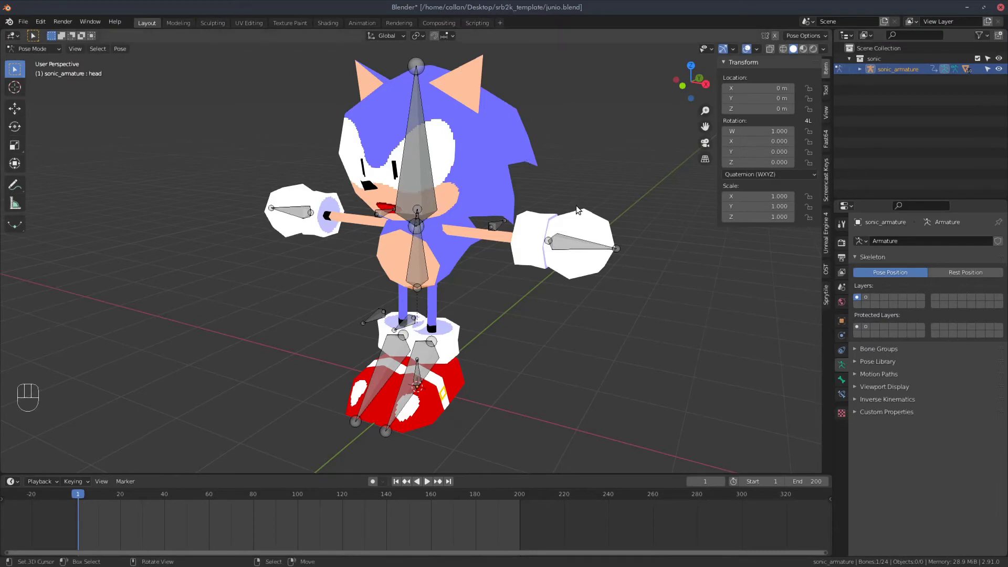
Step: Save junio.blend, then append all eleven Sonic objects from junio.blend/Object into the kart template
{"action": "key", "text": "ctrl"}
{"action": "key", "text": "ctrl+s"}
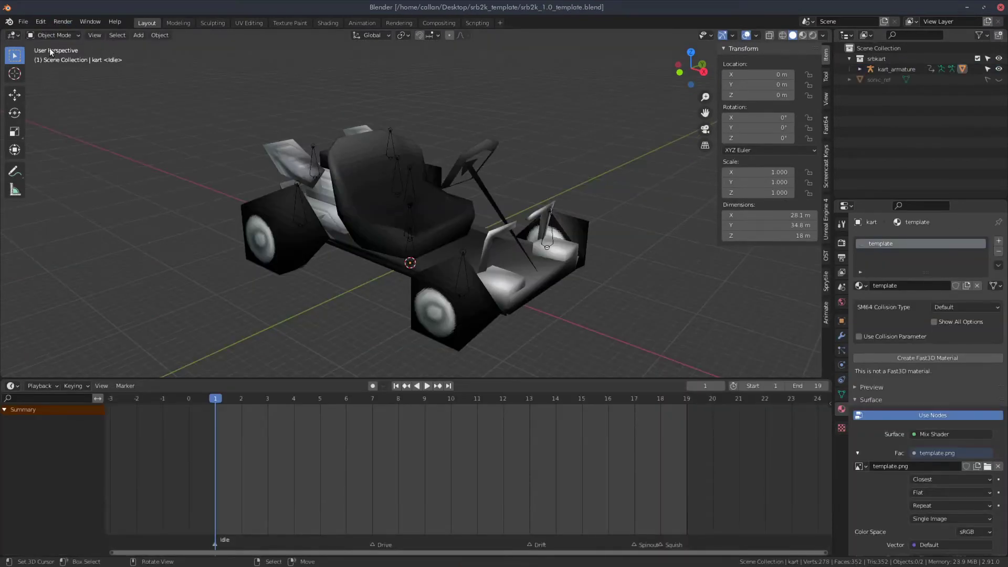
{"action": "left_click", "coordinate": [24, 21]}
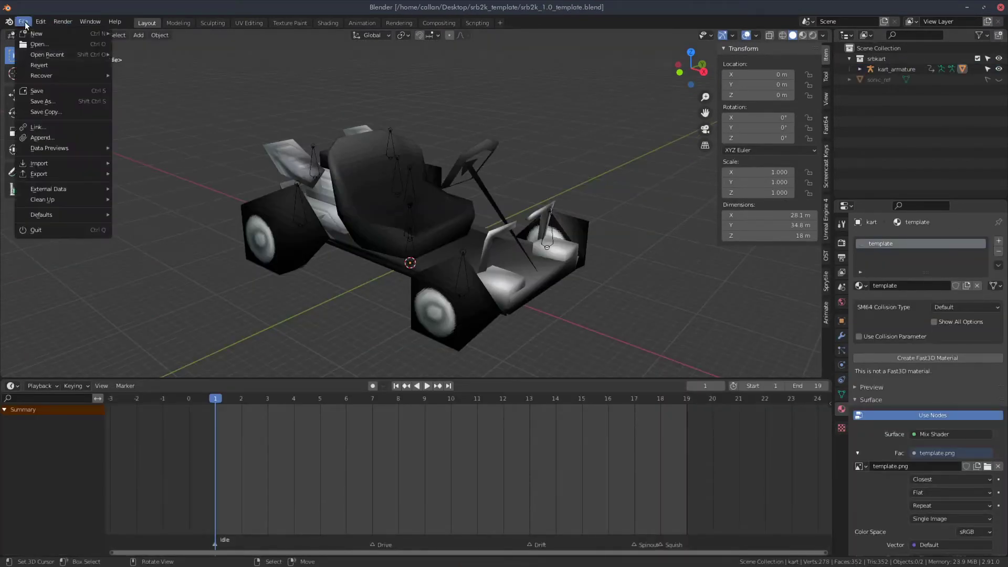
{"action": "left_click", "coordinate": [55, 137]}
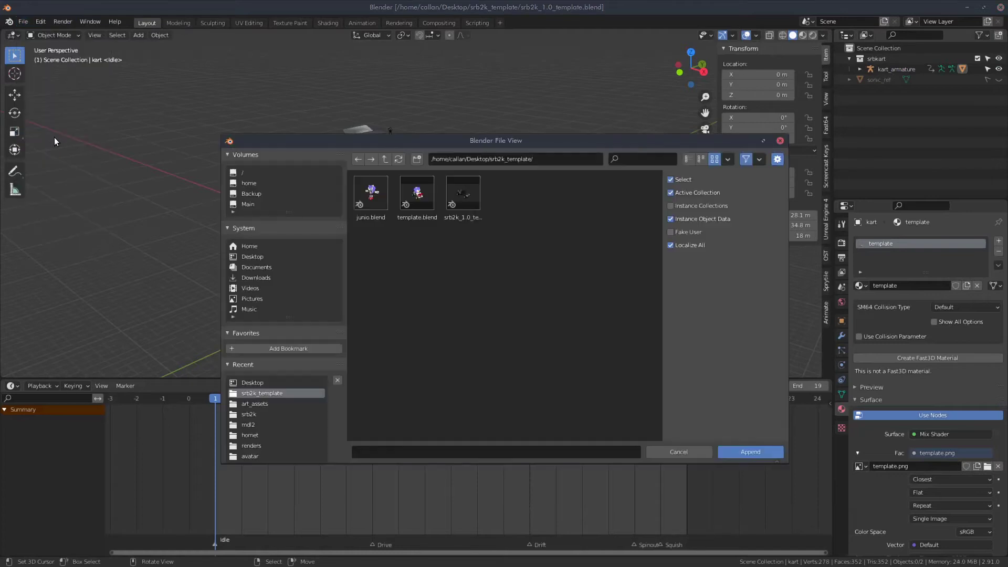
{"action": "double_click", "coordinate": [378, 190]}
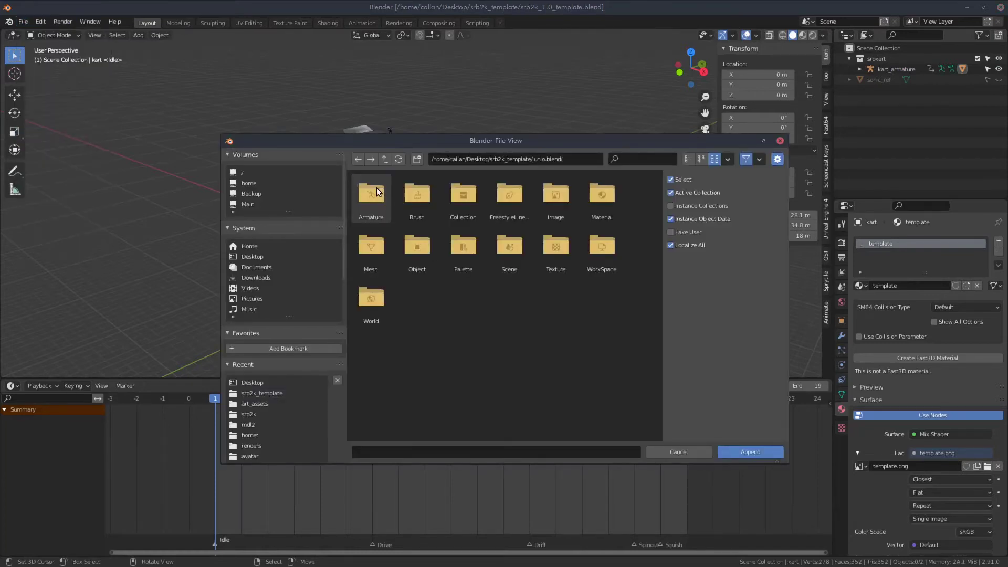
{"action": "double_click", "coordinate": [418, 250]}
{"action": "left_click_drag", "start_coordinate": [632, 316], "coordinate": [357, 174]}
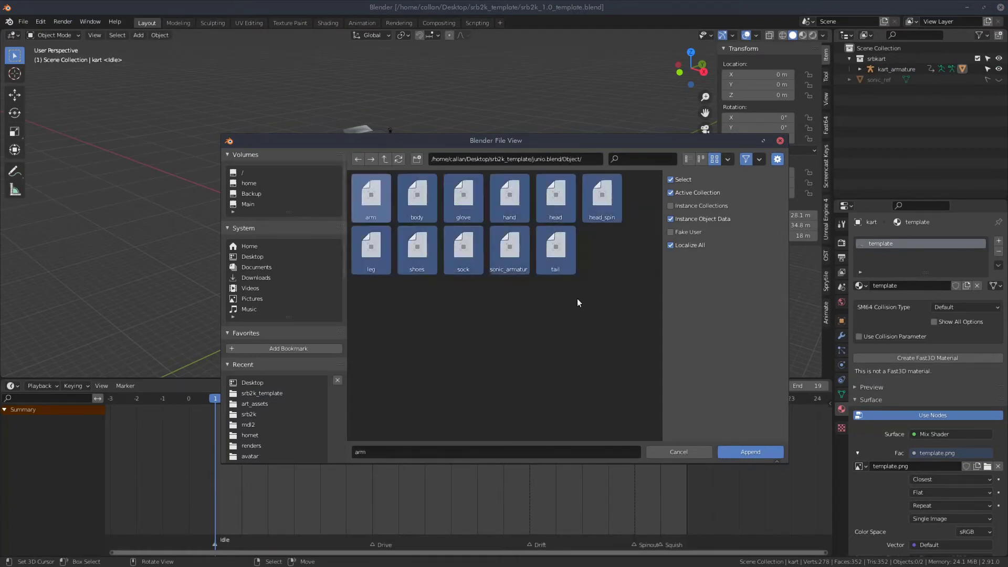
{"action": "left_click", "coordinate": [749, 452]}
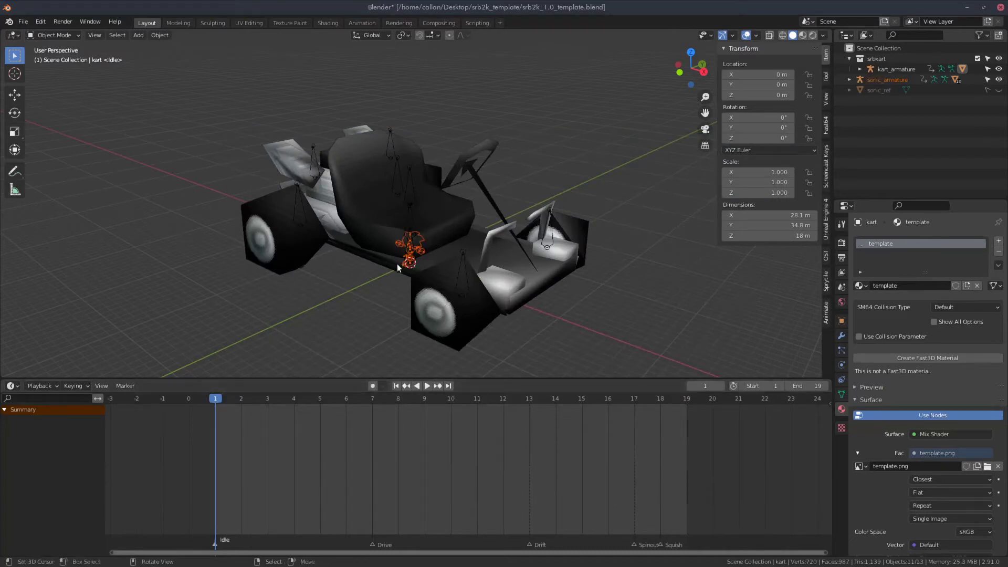
{"action": "mouse_move", "coordinate": [397, 267]}
{"action": "middle_mouse_down"}
{"action": "mouse_move", "coordinate": [377, 254]}
{"action": "mouse_move", "coordinate": [394, 241]}
{"action": "mouse_move", "coordinate": [368, 248]}
{"action": "mouse_move", "coordinate": [385, 253]}
{"action": "middle_mouse_up"}
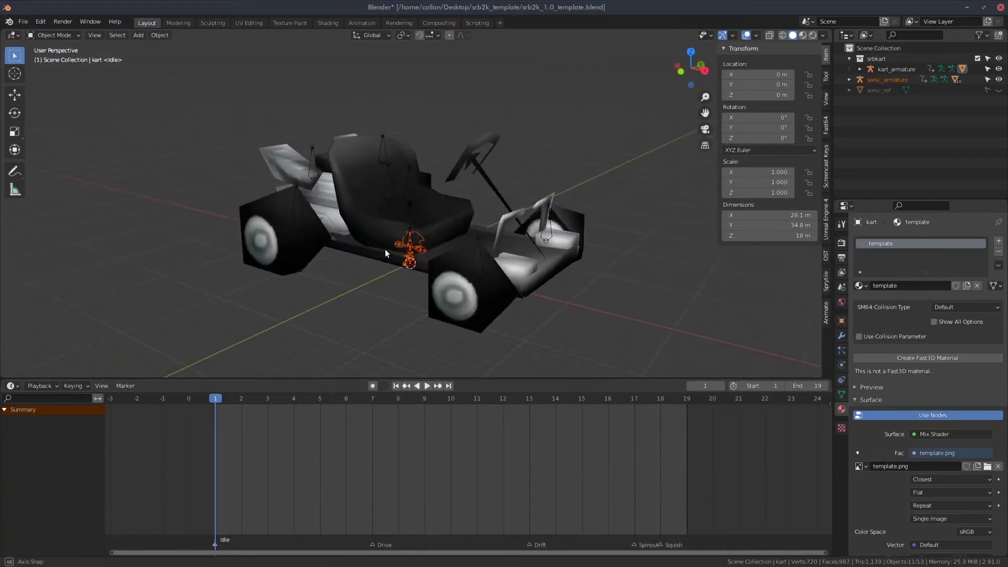
{"action": "left_click", "coordinate": [411, 246]}
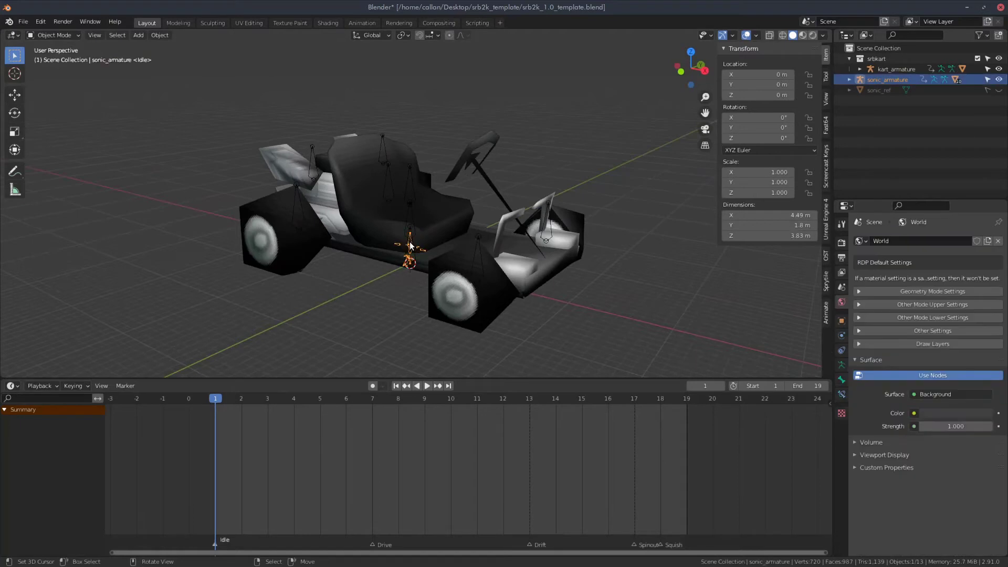
{"action": "key", "text": "s"}
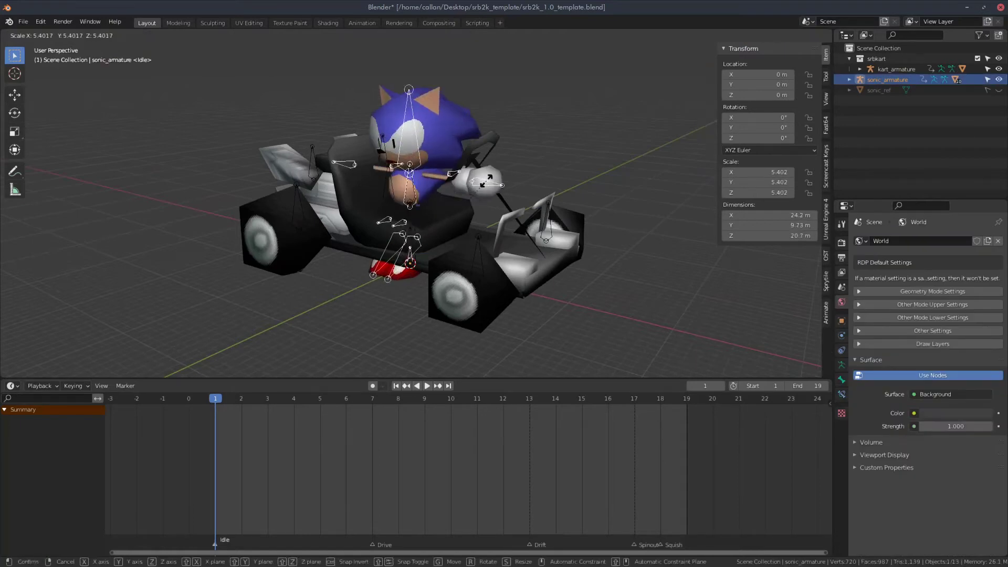
{"action": "left_click", "coordinate": [541, 139]}
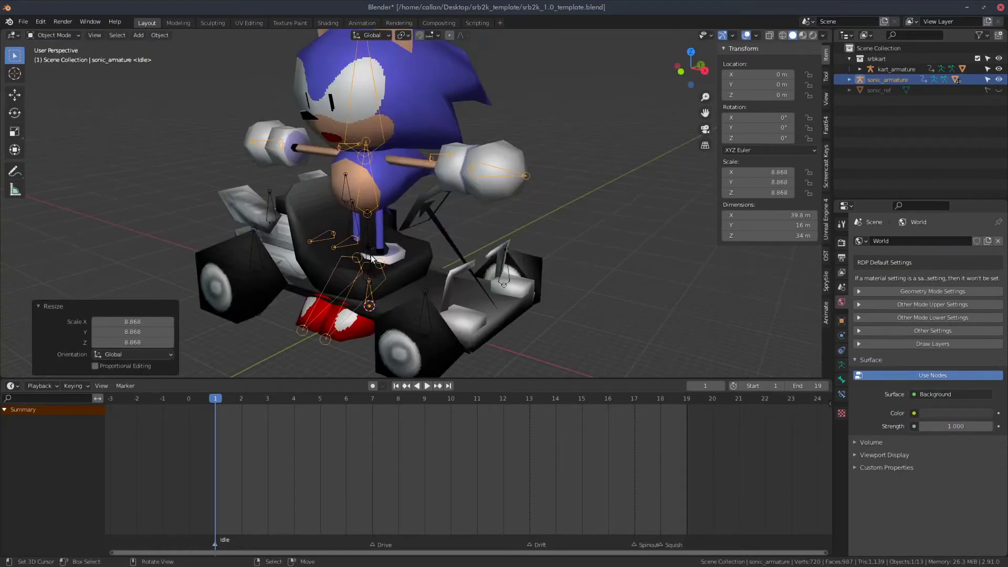
{"action": "left_click", "coordinate": [56, 33]}
{"action": "left_click", "coordinate": [70, 71]}
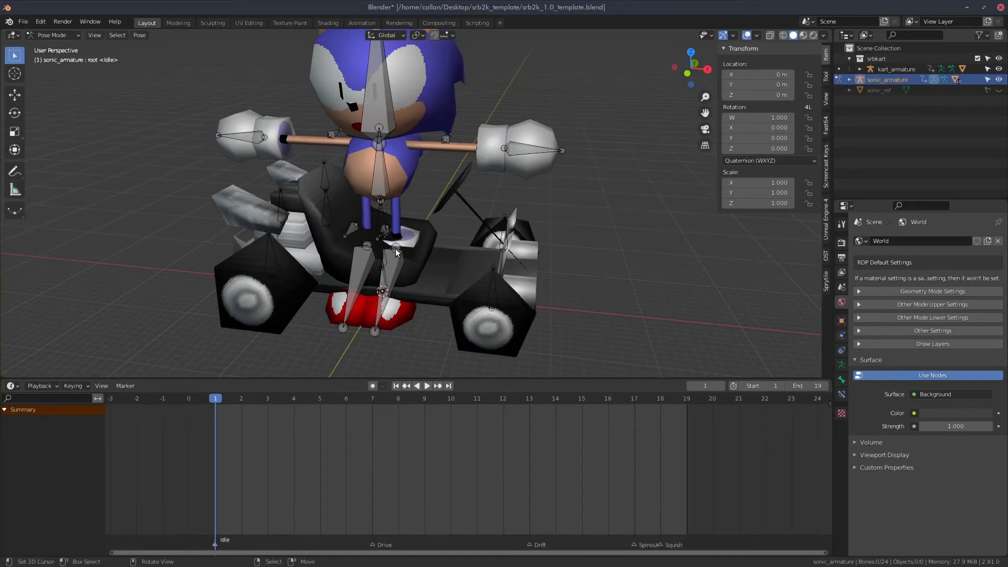
{"action": "middle_click_drag", "start_coordinate": [386, 200], "coordinate": [402, 209]}
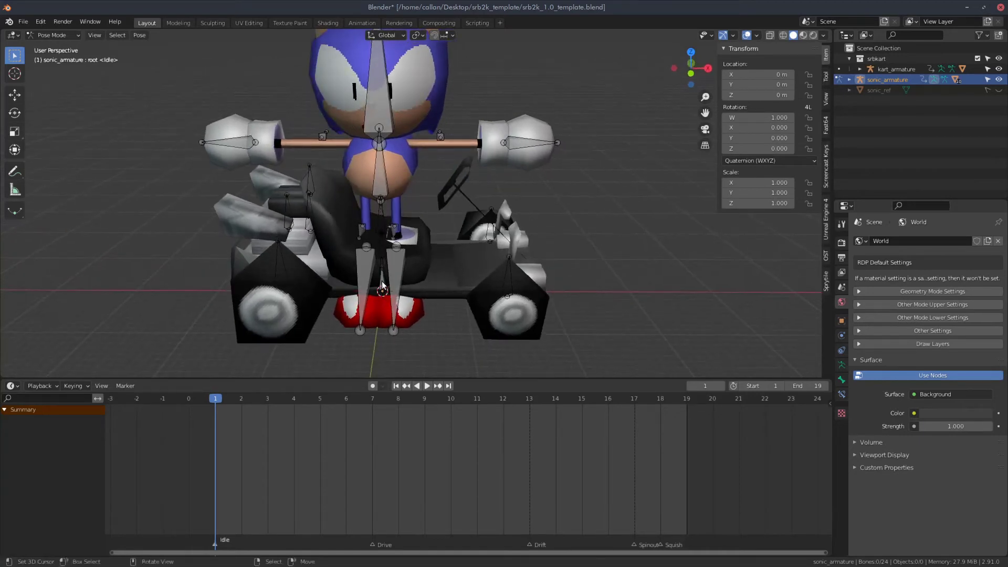
{"action": "left_click", "coordinate": [382, 287]}
{"action": "key", "text": "g"}
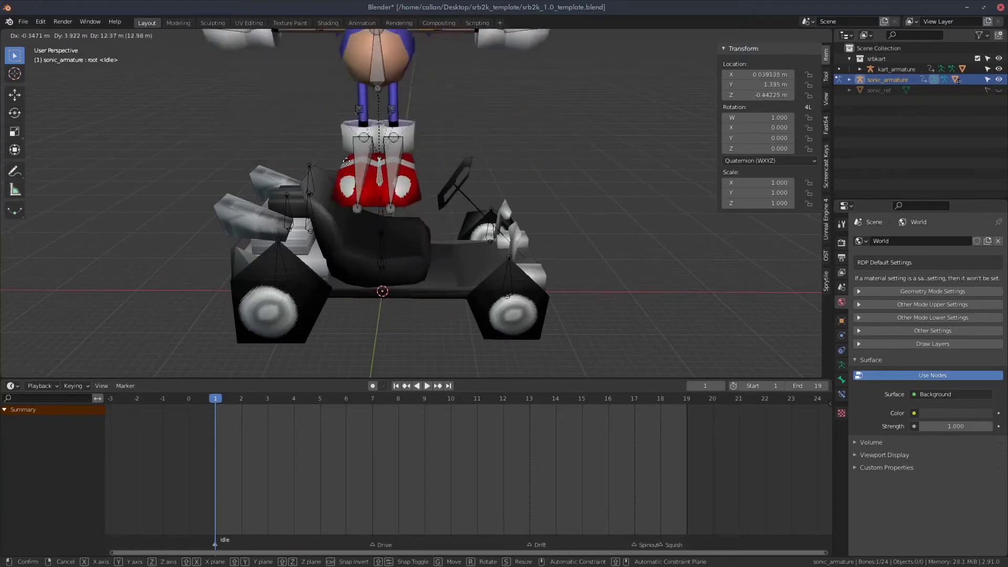
{"action": "key", "text": "Escape"}
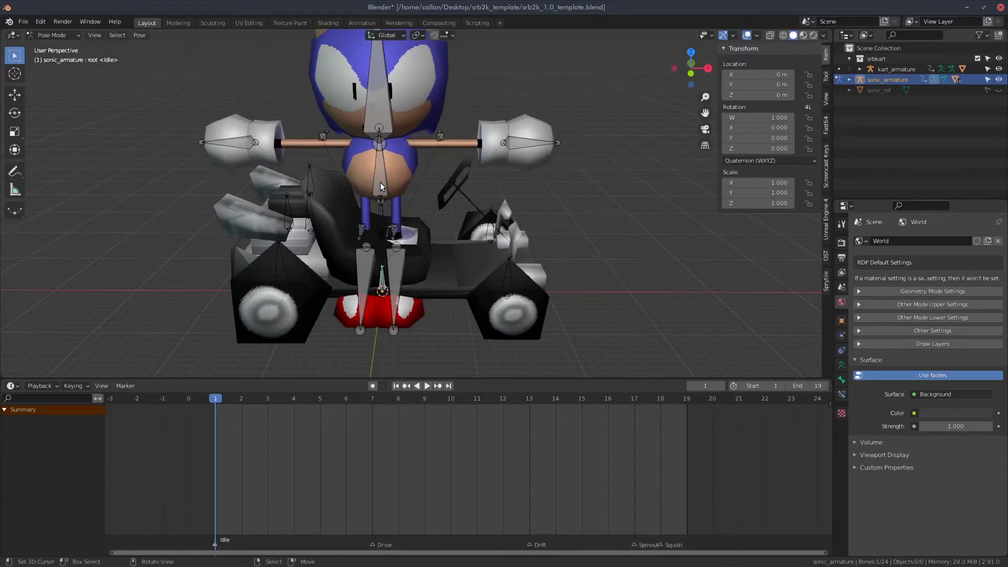
{"action": "left_click", "coordinate": [380, 181]}
{"action": "key", "text": "g"}
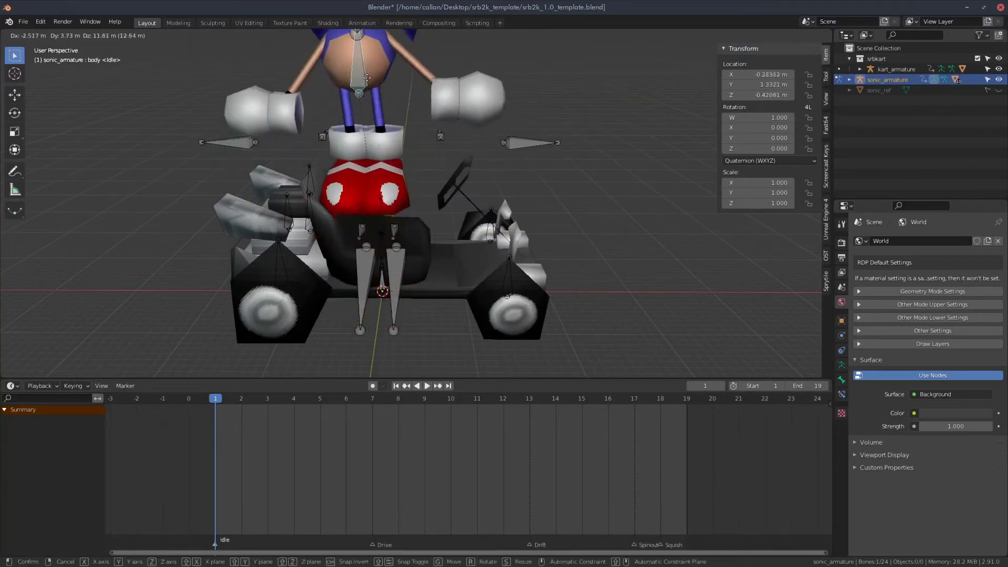
{"action": "key", "text": "Escape"}
{"action": "left_click", "coordinate": [519, 140]}
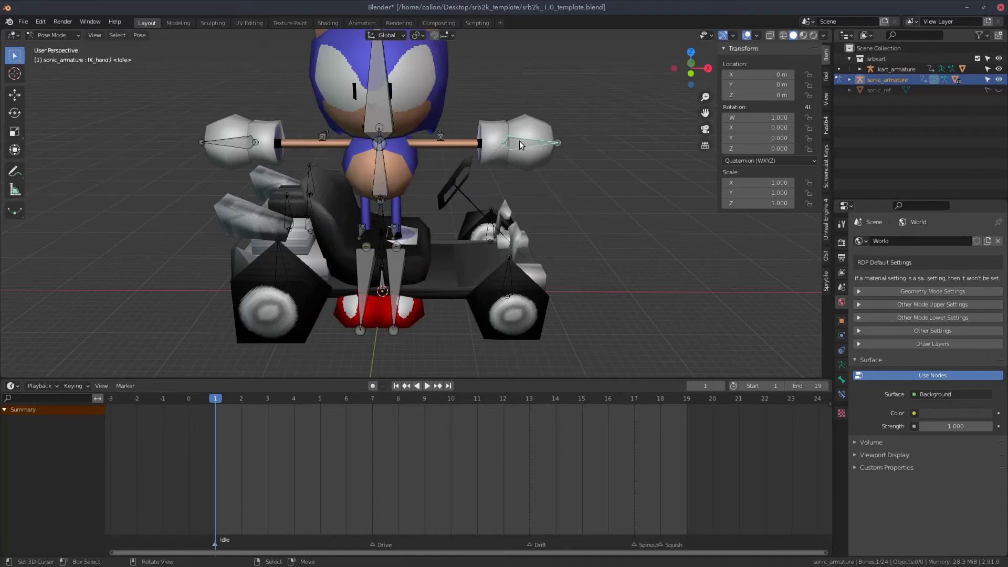
{"action": "key", "text": "g"}
{"action": "key", "text": "Escape"}
Step: In Edit Mode front view, raise the root bone 11.517 m along Z into Sonic's torso
{"action": "left_click", "coordinate": [52, 34]}
{"action": "left_click", "coordinate": [50, 49]}
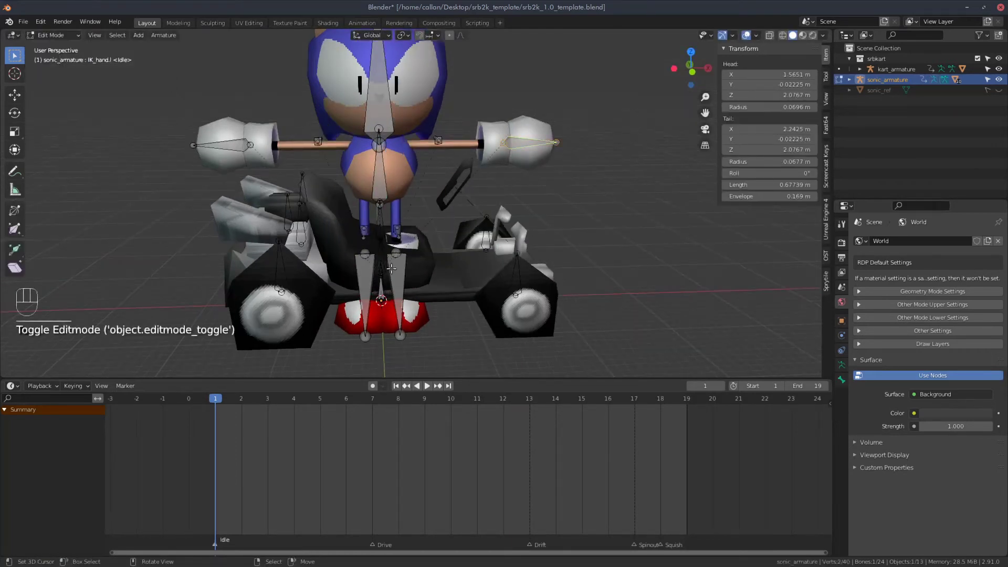
{"action": "key", "text": "KP_1"}
{"action": "scroll", "coordinate": [372, 310], "scroll_direction": "up", "scroll_amount": 1}
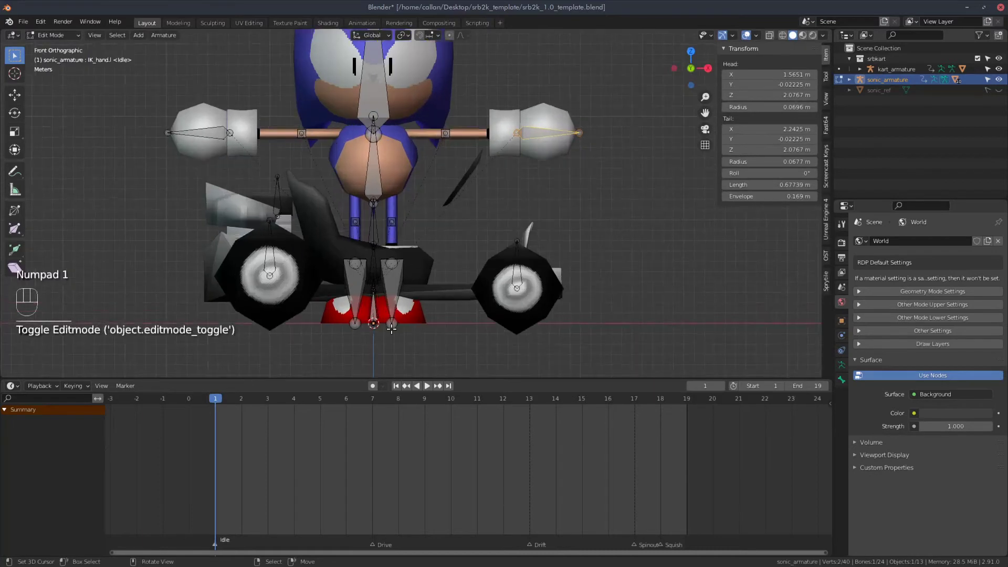
{"action": "left_click", "coordinate": [373, 309]}
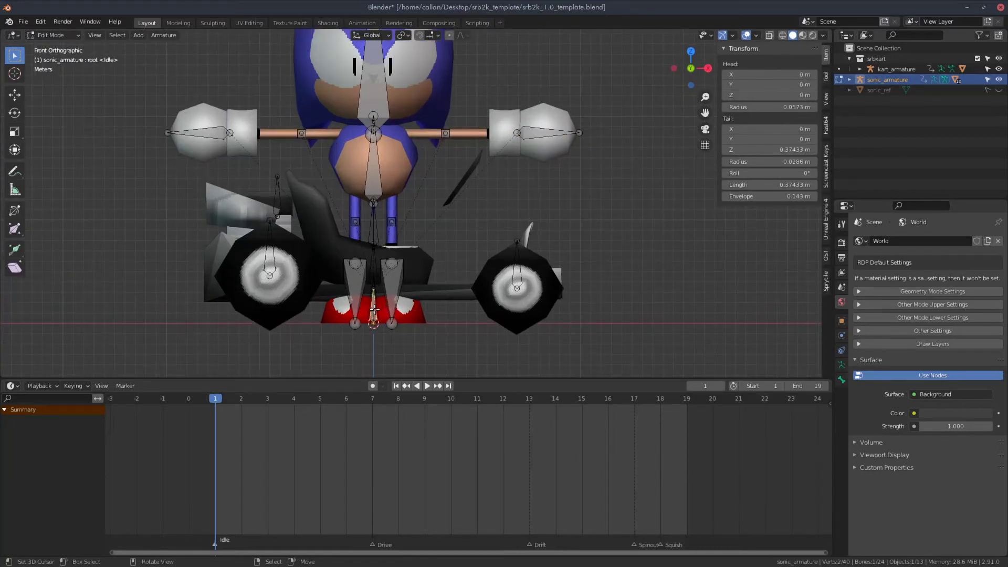
{"action": "key", "text": "g"}
{"action": "key", "text": "z"}
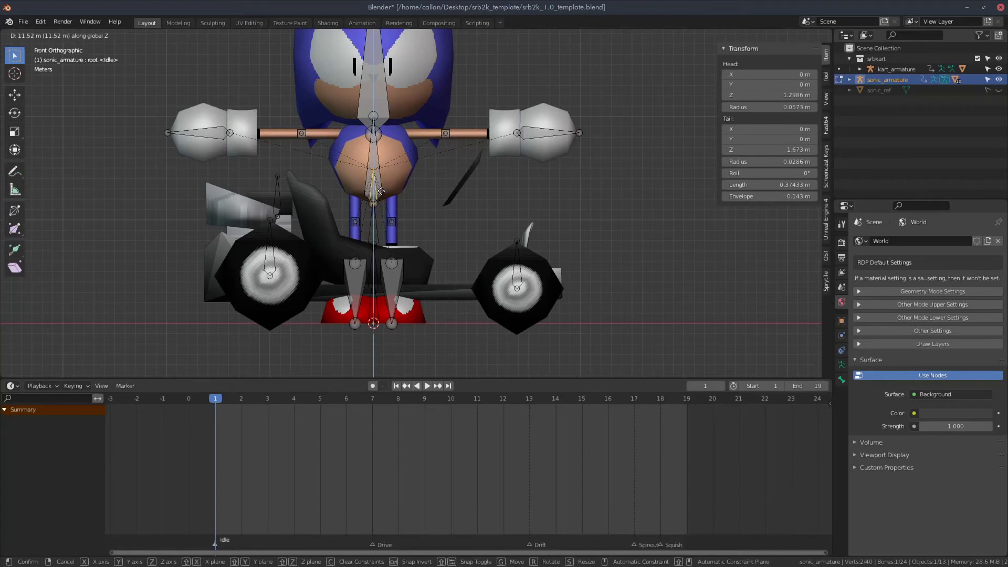
{"action": "left_click", "coordinate": [381, 191]}
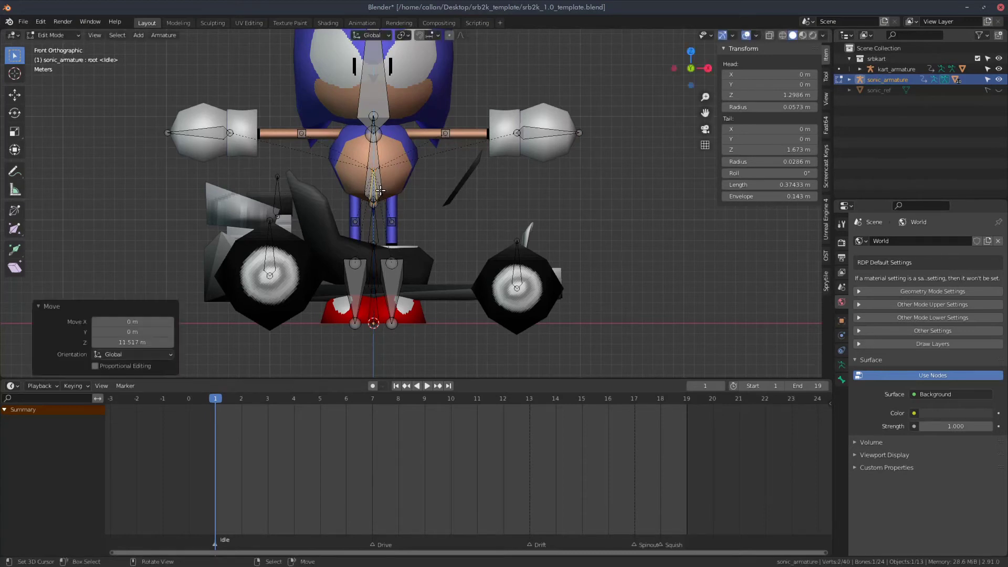
Step: Return sonic_armature to Pose Mode and view the rig from an angle
{"action": "left_click", "coordinate": [53, 35]}
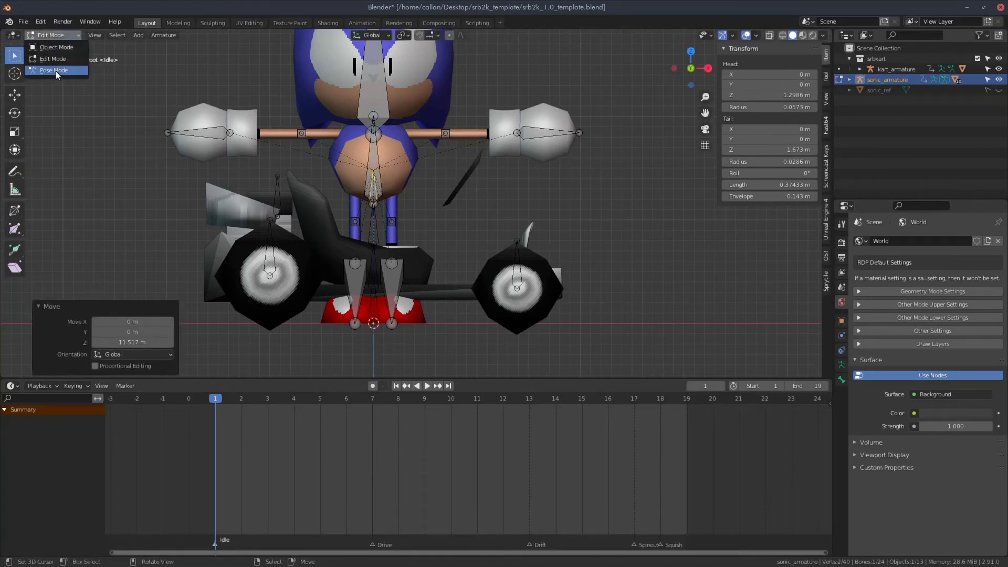
{"action": "left_click", "coordinate": [56, 71]}
{"action": "middle_click_drag", "start_coordinate": [409, 197], "coordinate": [363, 186]}
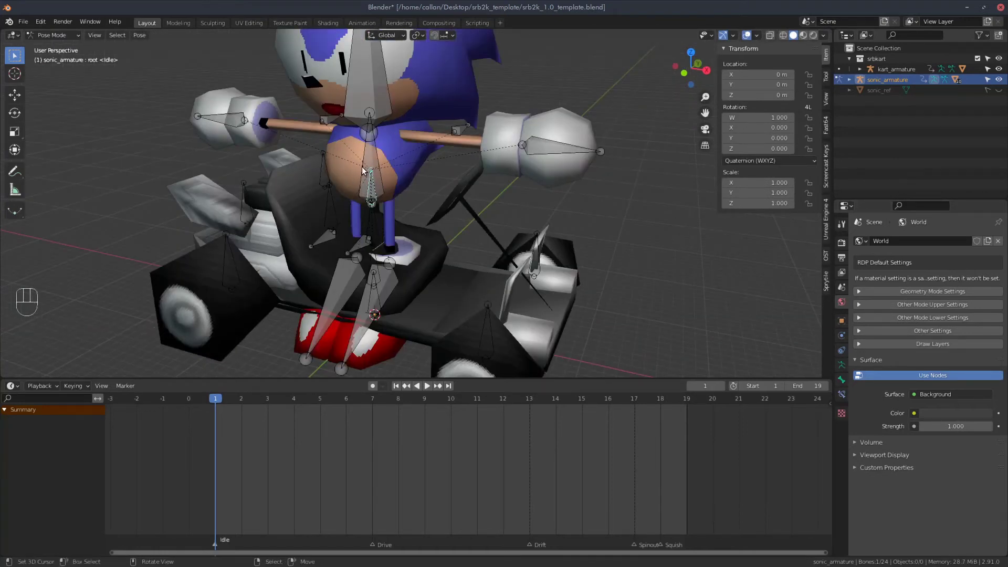
Step: Give the root bone a Copy Location constraint targeting kart_armature's seat bone
{"action": "left_click", "coordinate": [842, 393]}
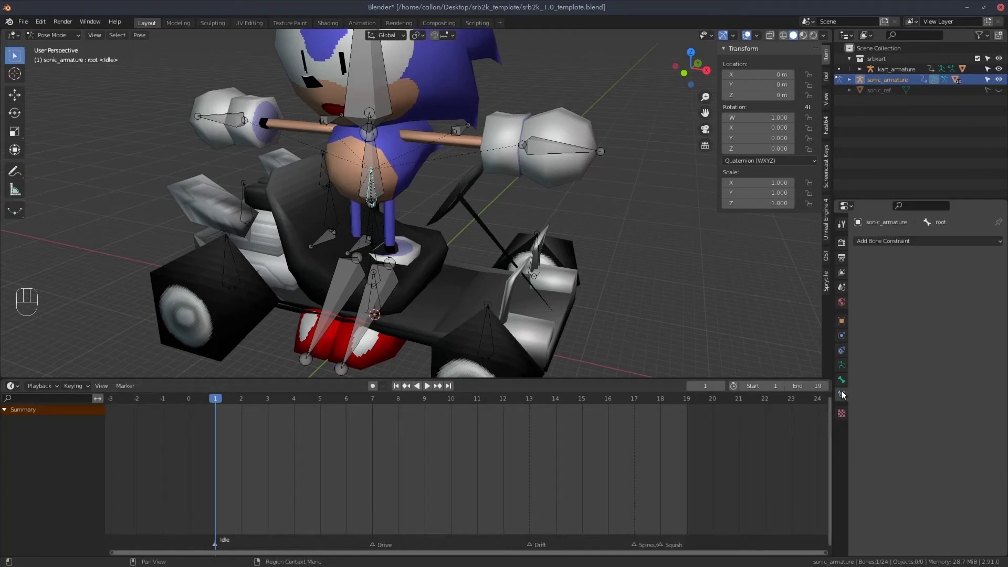
{"action": "left_click", "coordinate": [880, 242]}
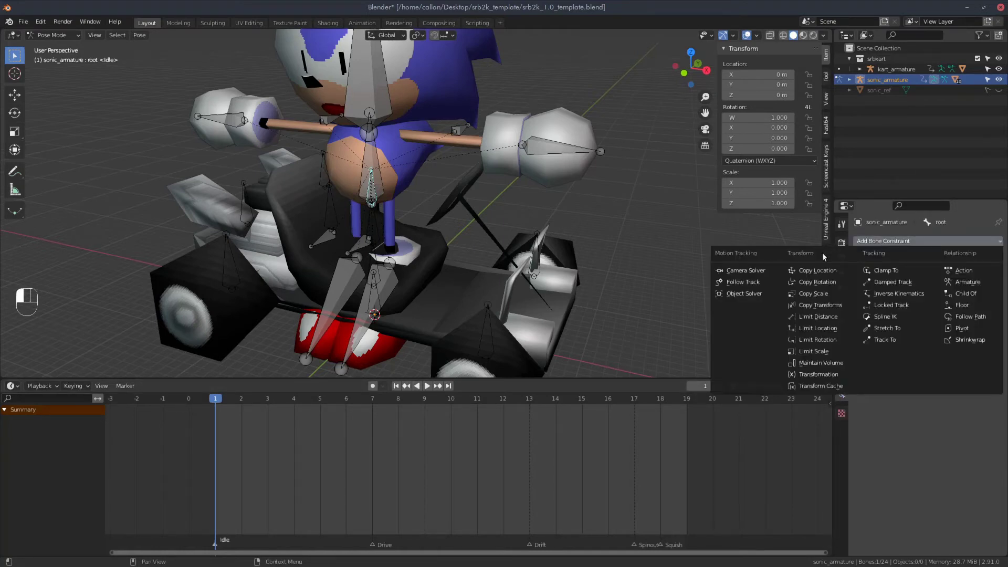
{"action": "left_click", "coordinate": [812, 271]}
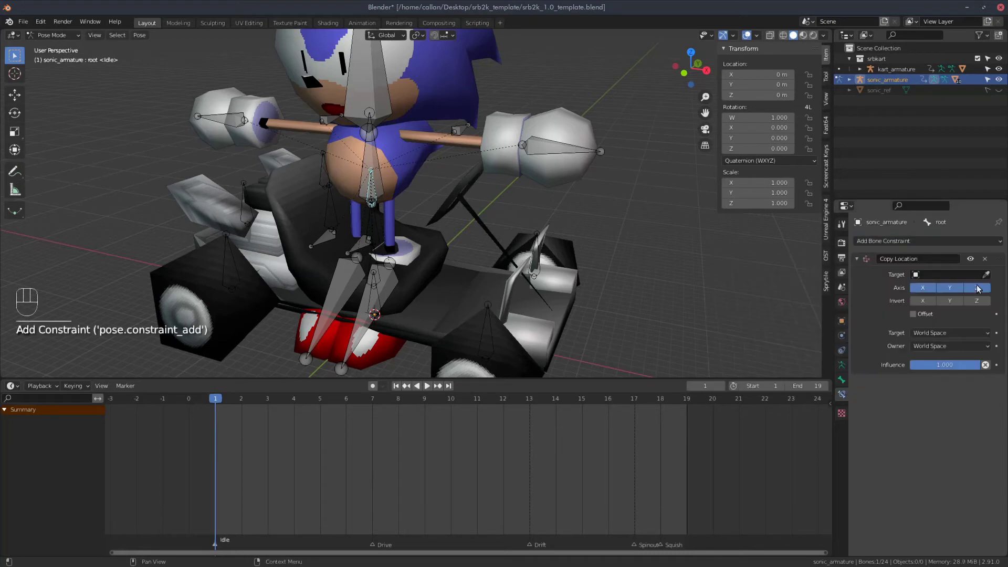
{"action": "left_click", "coordinate": [931, 274]}
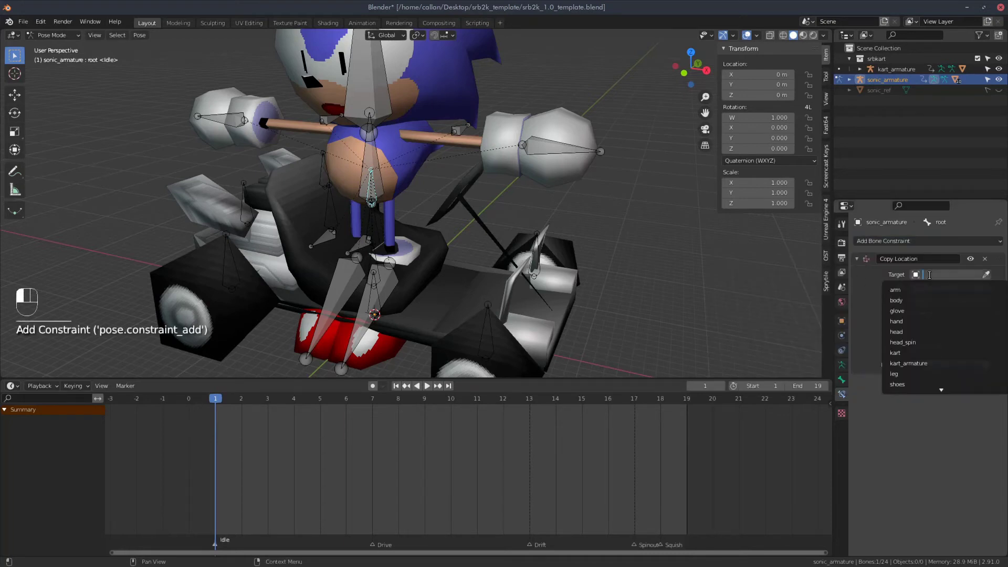
{"action": "left_click", "coordinate": [915, 363]}
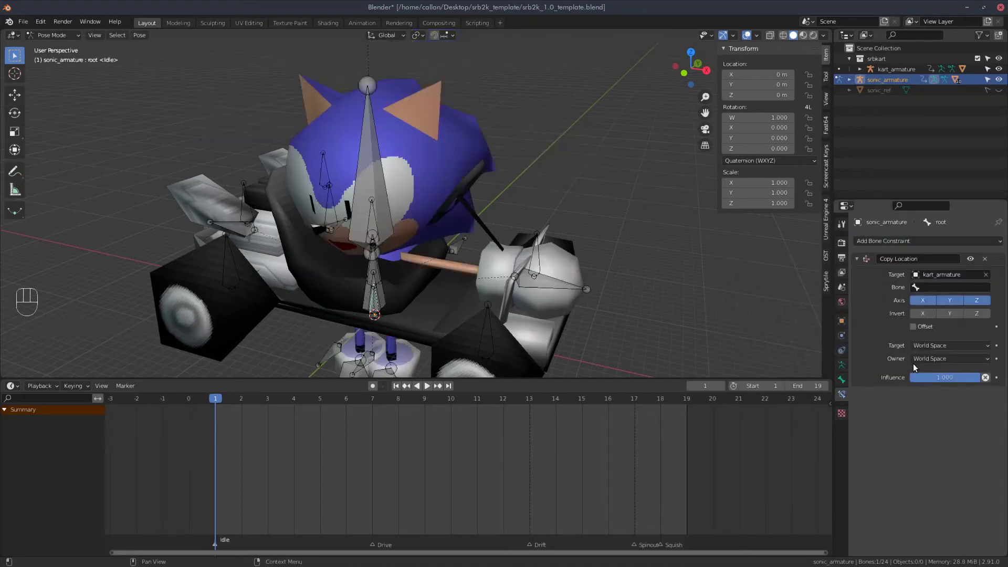
{"action": "left_click", "coordinate": [940, 287]}
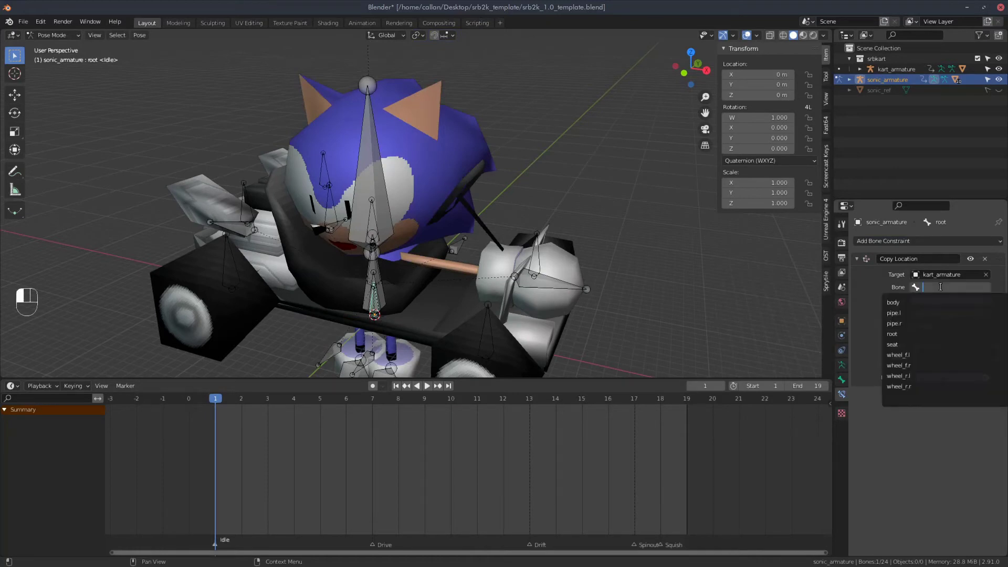
{"action": "left_click", "coordinate": [904, 344]}
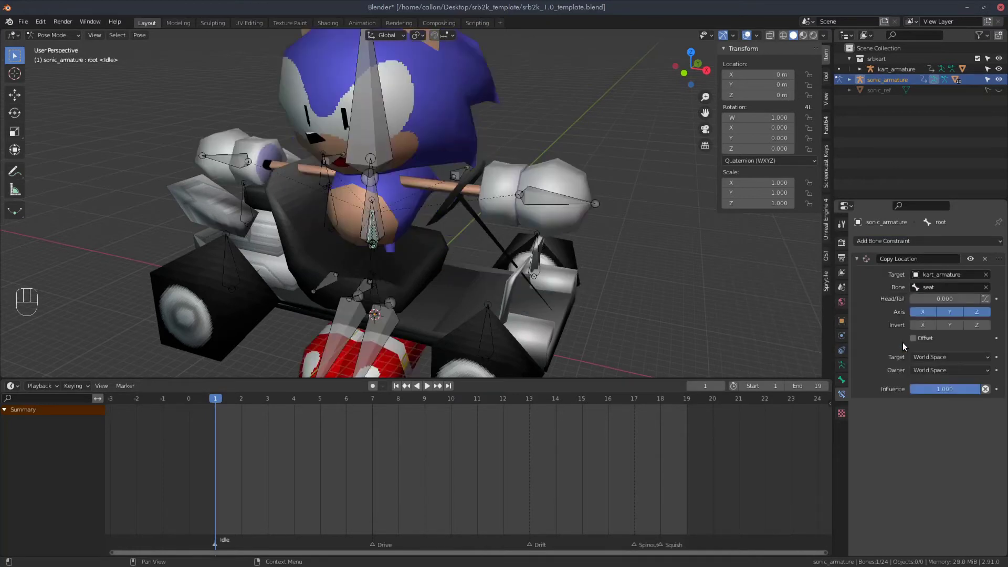
{"action": "middle_click_drag", "start_coordinate": [369, 283], "coordinate": [367, 243]}
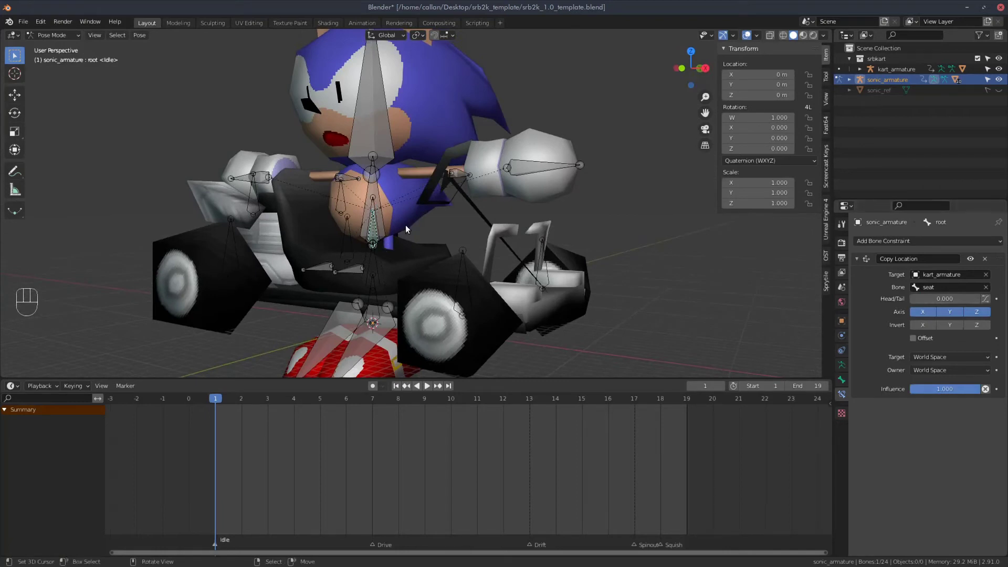
{"action": "middle_click_drag", "start_coordinate": [378, 247], "coordinate": [435, 233]}
Step: Add a Copy Rotation constraint targeting kart_armature's seat bone and collapse the constraint panels
{"action": "left_click", "coordinate": [877, 242]}
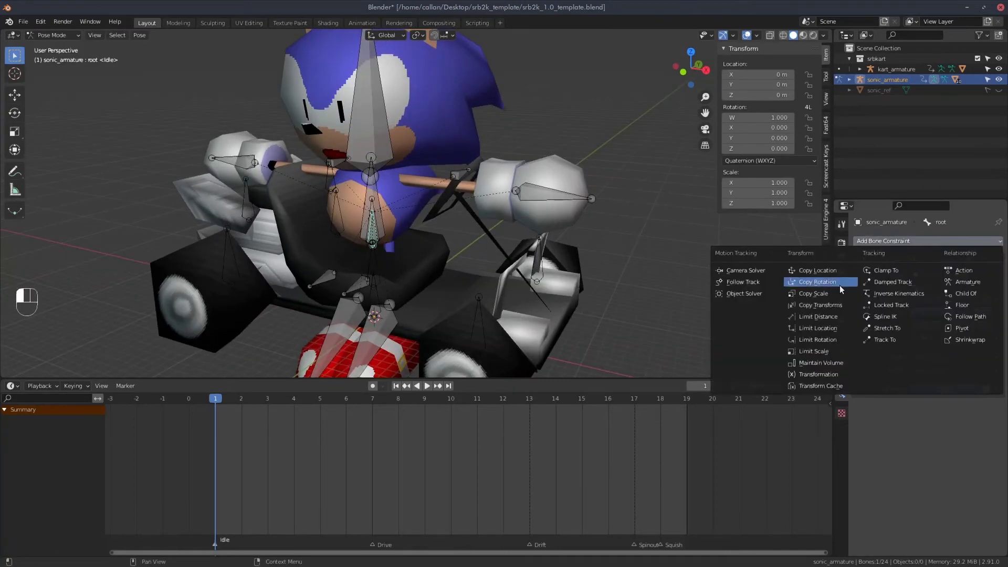
{"action": "left_click", "coordinate": [828, 282]}
{"action": "left_click", "coordinate": [942, 423]}
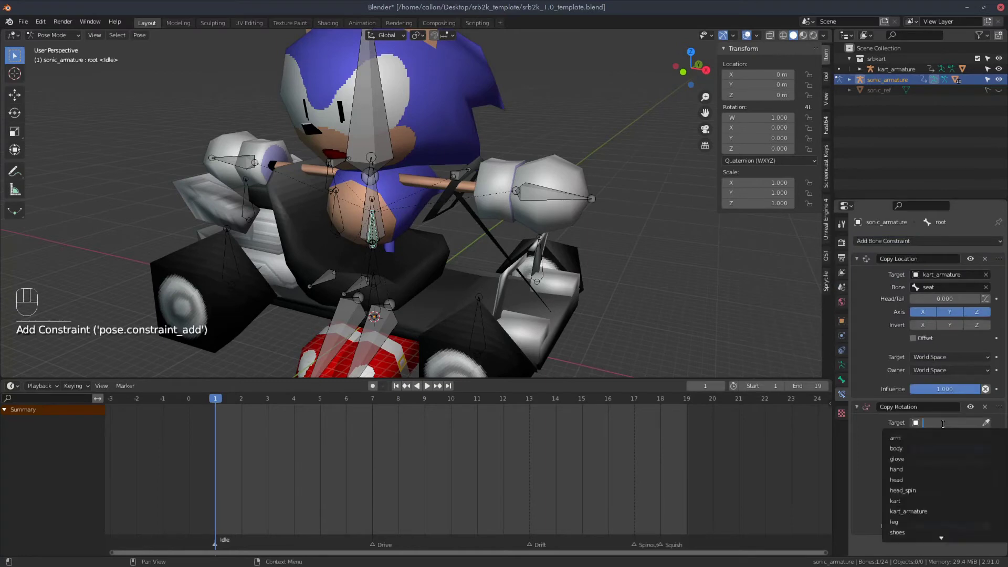
{"action": "left_click", "coordinate": [910, 512]}
{"action": "left_click", "coordinate": [957, 435]}
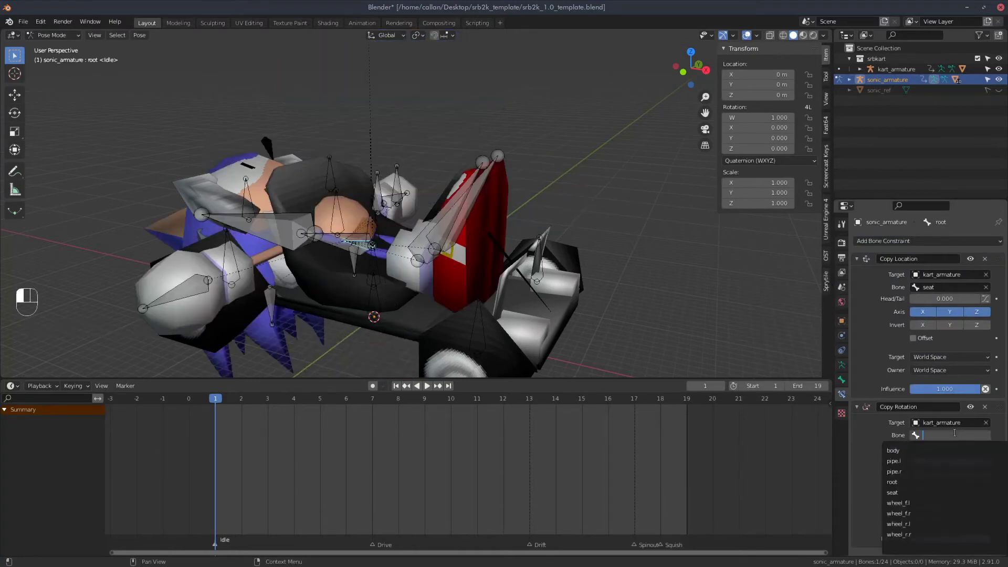
{"action": "left_click", "coordinate": [912, 491]}
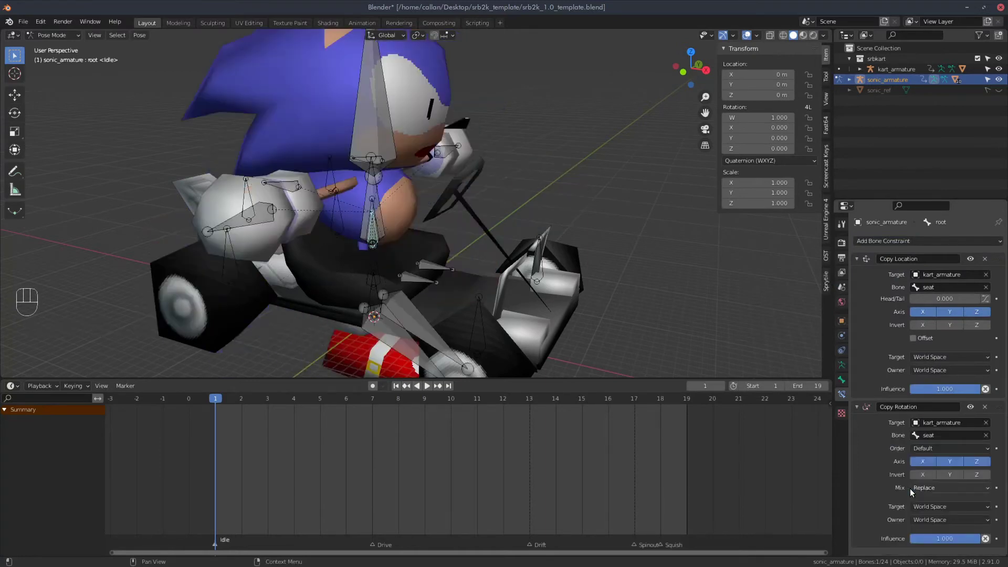
{"action": "left_click", "coordinate": [858, 260], "text": "ctrl"}
{"action": "left_click", "coordinate": [857, 260]}
Step: Add a Copy Scale constraint targeting the seat bone with Offset enabled, then collapse it
{"action": "left_click", "coordinate": [885, 239]}
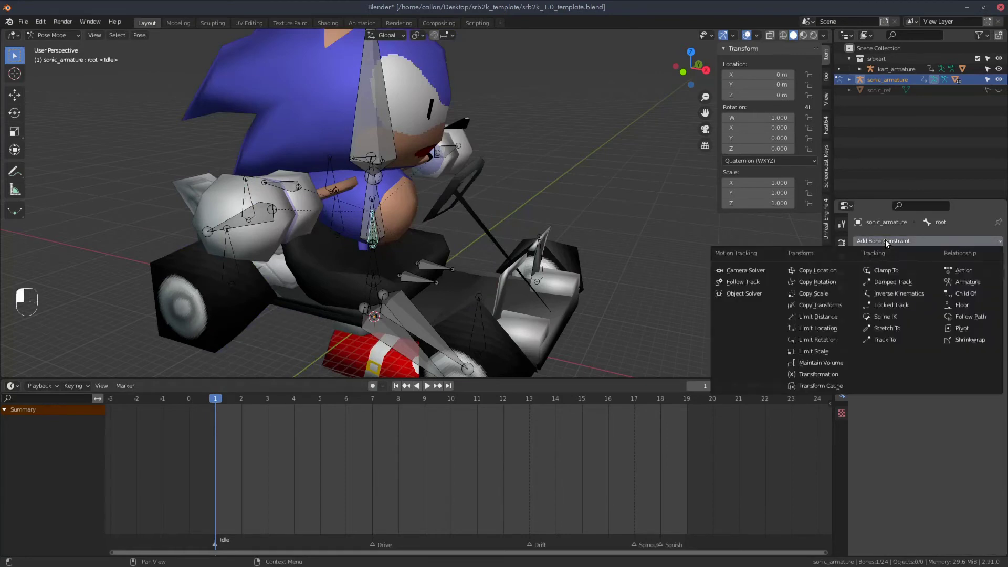
{"action": "left_click", "coordinate": [822, 293]}
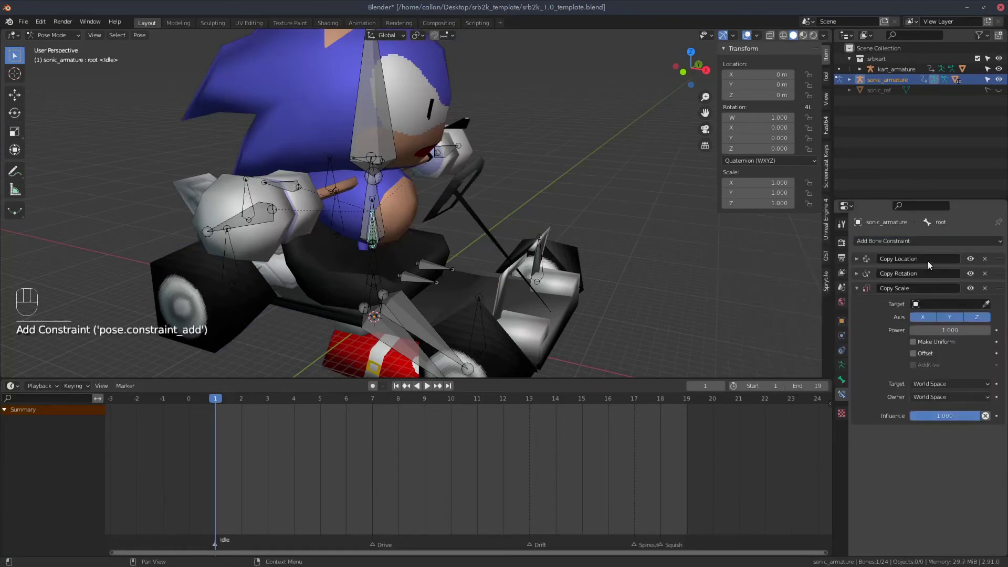
{"action": "left_click", "coordinate": [934, 305]}
{"action": "left_click", "coordinate": [935, 394]}
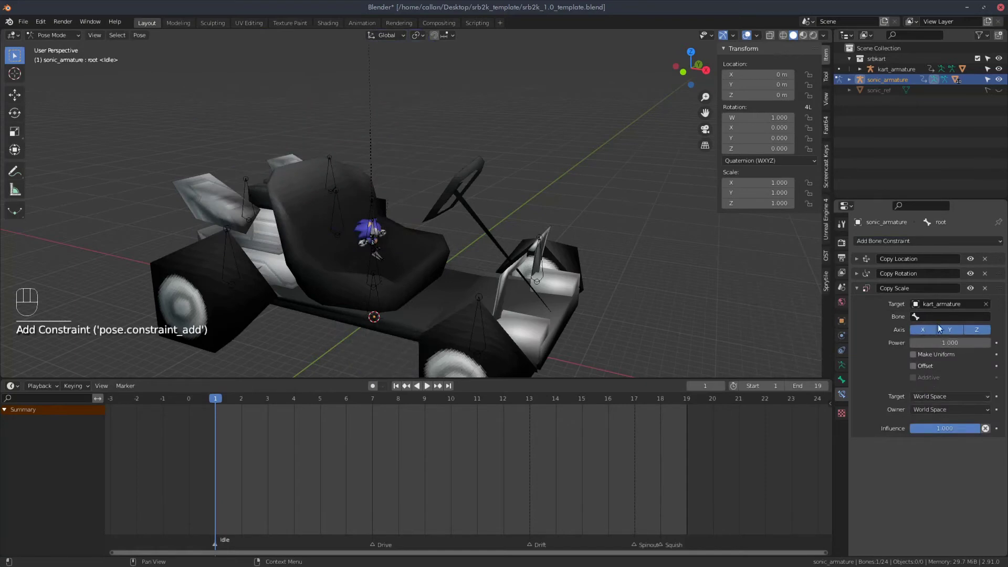
{"action": "left_click", "coordinate": [939, 316]}
{"action": "left_click", "coordinate": [912, 373]}
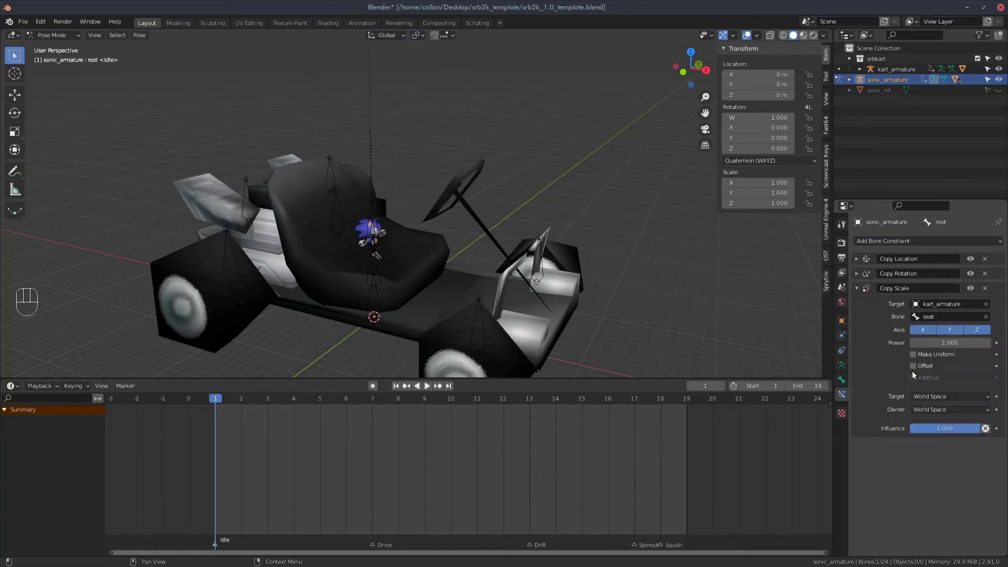
{"action": "left_click", "coordinate": [918, 366]}
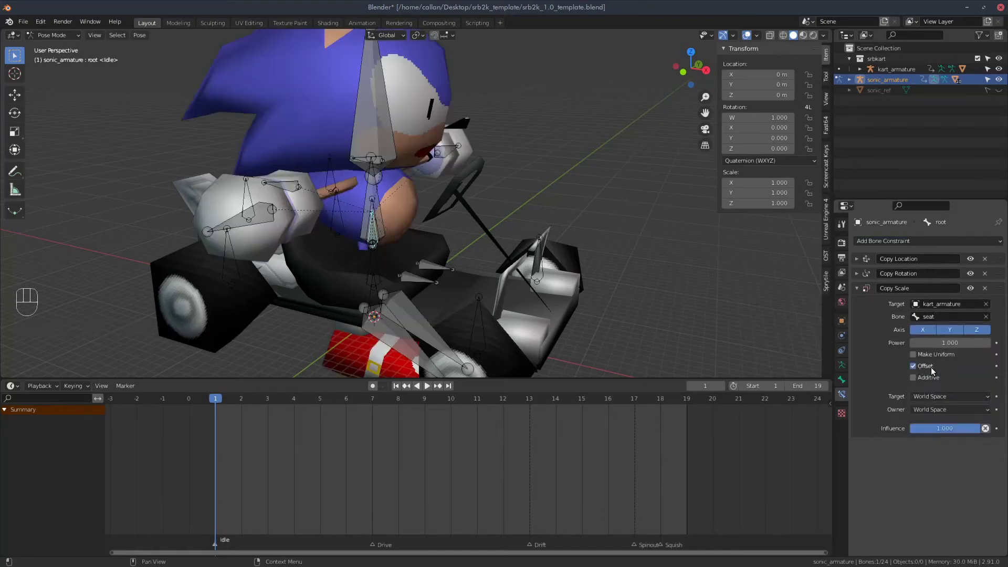
{"action": "left_click", "coordinate": [857, 288]}
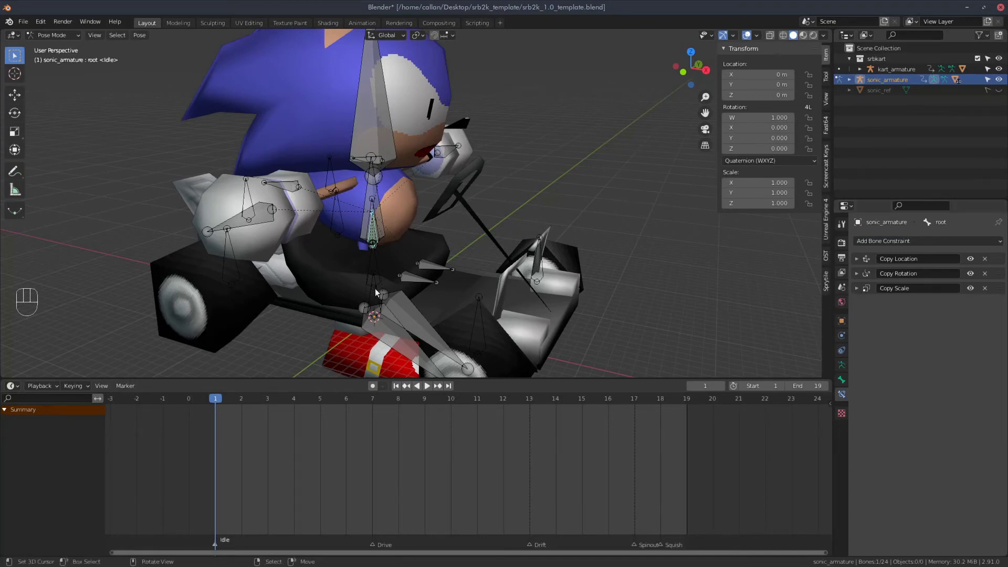
{"action": "middle_click_drag", "start_coordinate": [337, 336], "coordinate": [286, 374]}
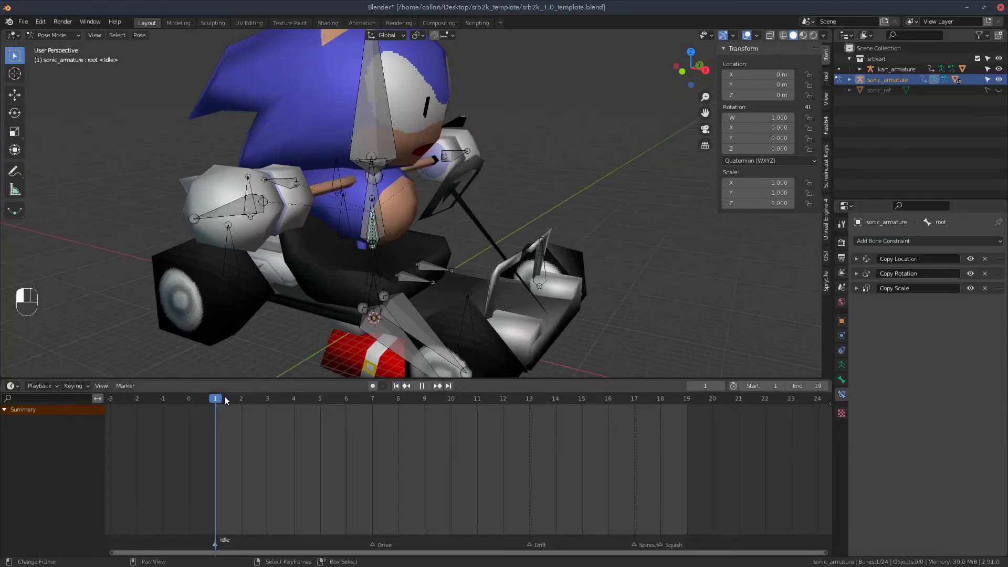
{"action": "left_click", "coordinate": [227, 401]}
{"action": "left_click_drag", "start_coordinate": [245, 399], "coordinate": [397, 398]}
{"action": "mouse_move", "coordinate": [325, 399]}
{"action": "left_mouse_down"}
{"action": "mouse_move", "coordinate": [294, 399]}
{"action": "mouse_move", "coordinate": [684, 406]}
{"action": "mouse_move", "coordinate": [222, 420]}
{"action": "left_mouse_up"}
{"action": "middle_click_drag", "start_coordinate": [450, 249], "coordinate": [393, 243]}
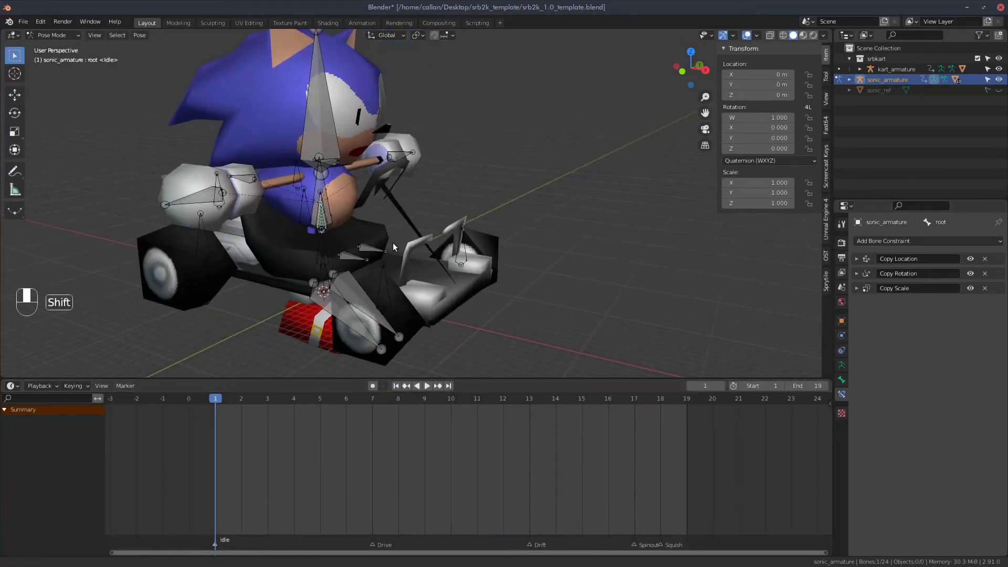
Step: Move IK_hand.r and IK_hand.l together toward the front centre of the kart
{"action": "left_click", "coordinate": [191, 200]}
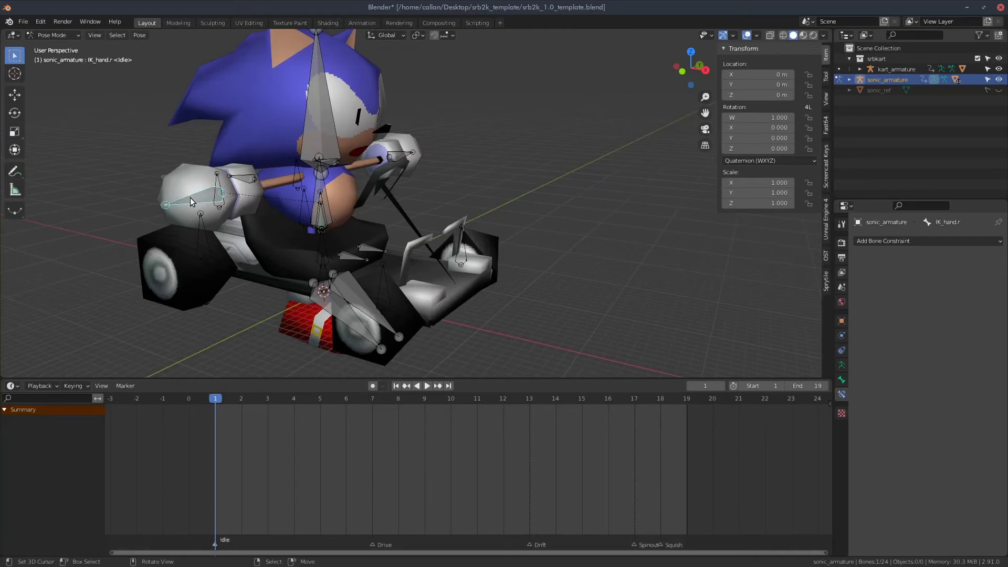
{"action": "middle_click_drag", "start_coordinate": [185, 198], "coordinate": [305, 231]}
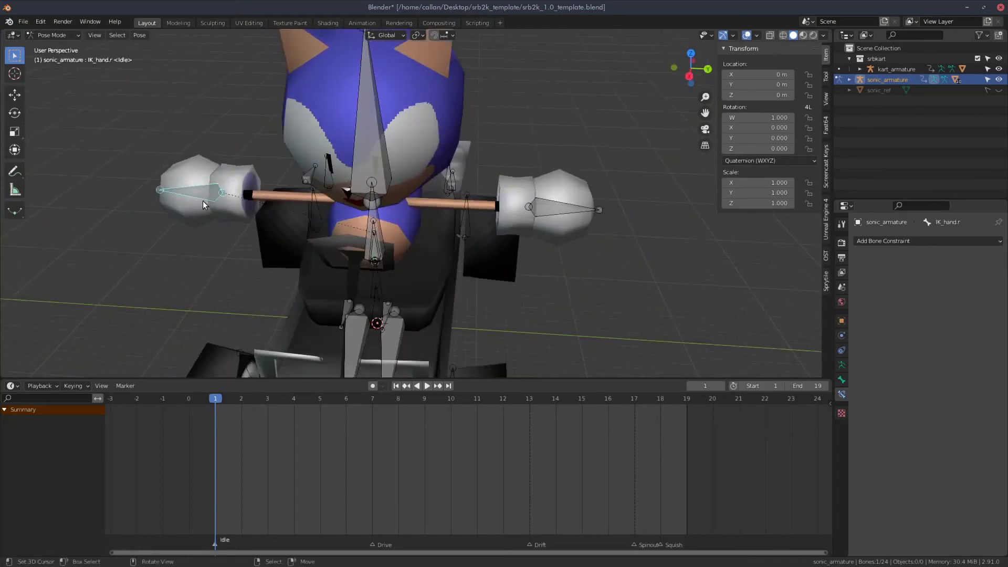
{"action": "key", "text": "g"}
{"action": "left_click", "coordinate": [315, 276]}
{"action": "middle_click_drag", "start_coordinate": [315, 276], "coordinate": [536, 202]}
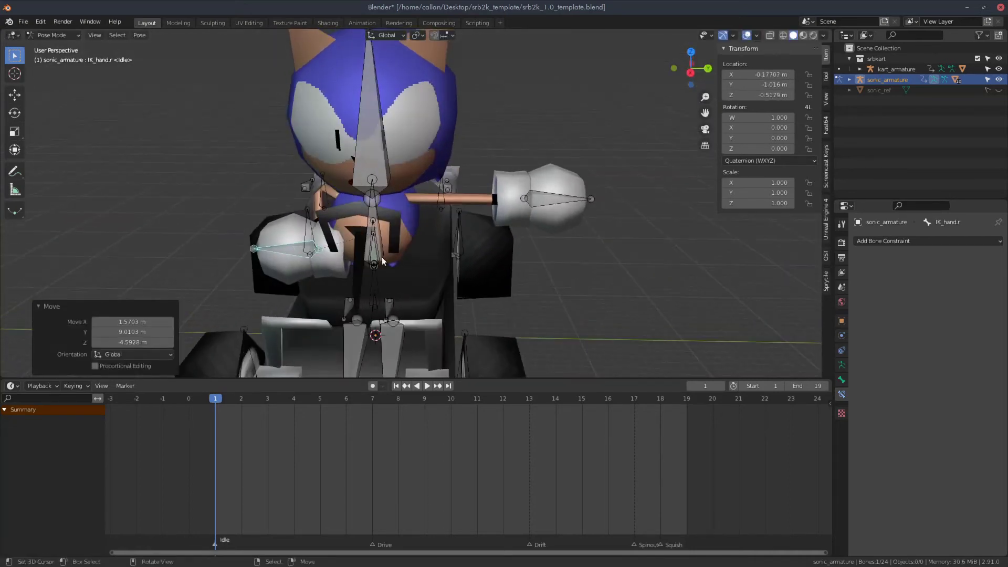
{"action": "left_click", "coordinate": [568, 202]}
{"action": "key", "text": "g"}
{"action": "left_click", "coordinate": [415, 244]}
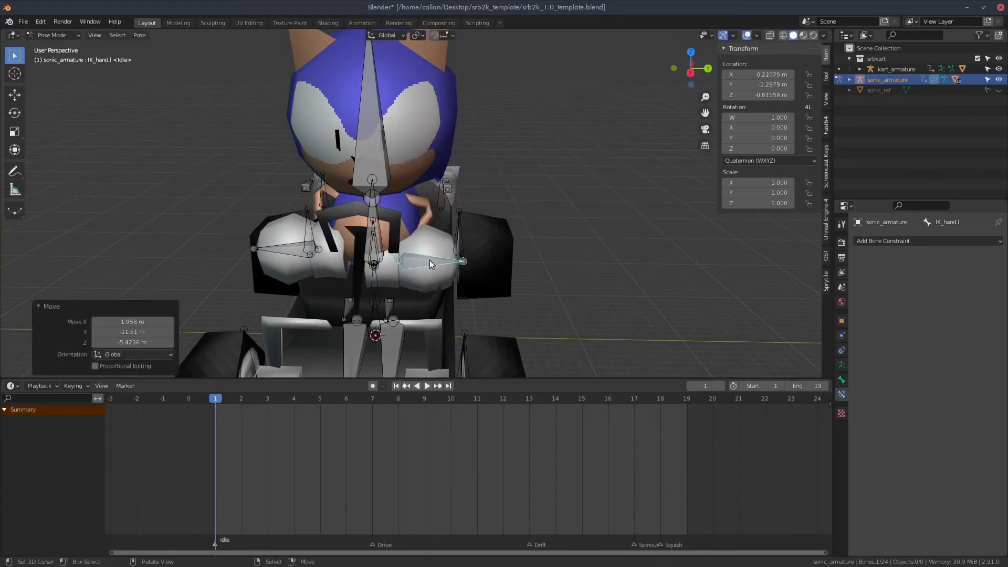
{"action": "middle_click_drag", "start_coordinate": [414, 244], "coordinate": [408, 262]}
{"action": "left_click", "coordinate": [409, 266], "text": "shift"}
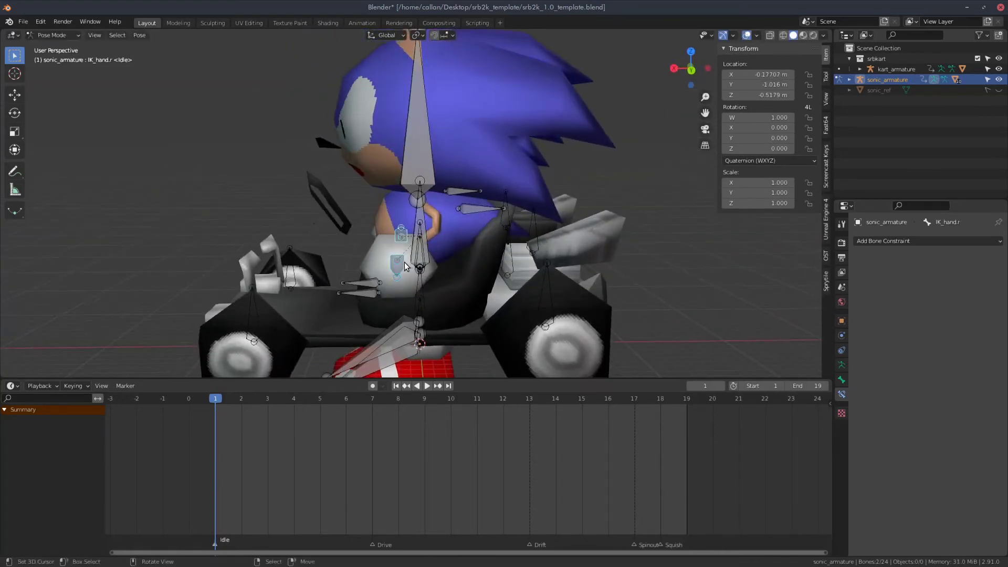
{"action": "key", "text": "g"}
{"action": "left_click", "coordinate": [346, 225]}
{"action": "middle_click_drag", "start_coordinate": [341, 224], "coordinate": [386, 228]}
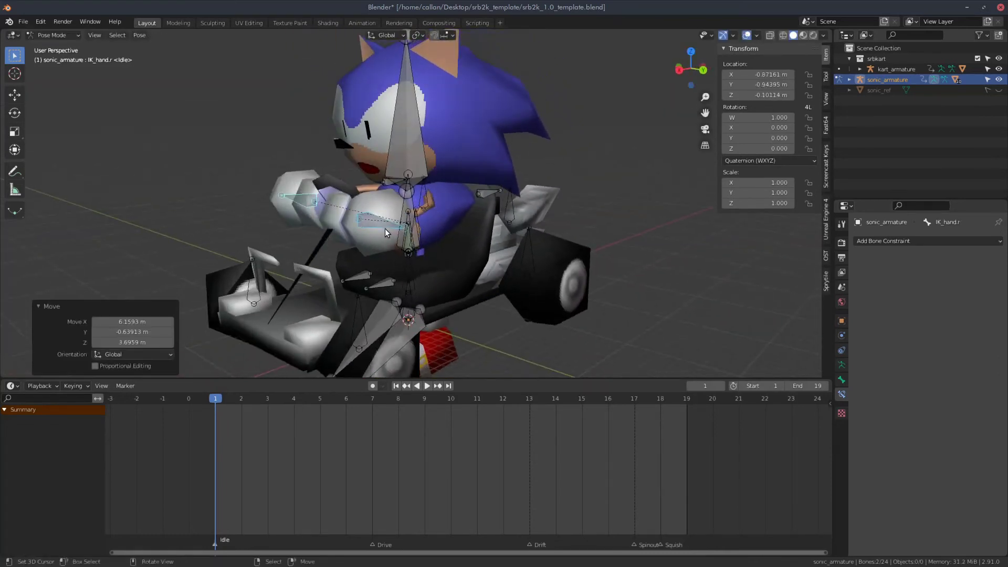
Step: Rotate IK_hand.l and IK_hand.r around the global Z axis
{"action": "left_click", "coordinate": [382, 222]}
{"action": "key", "text": "r"}
{"action": "key", "text": "z"}
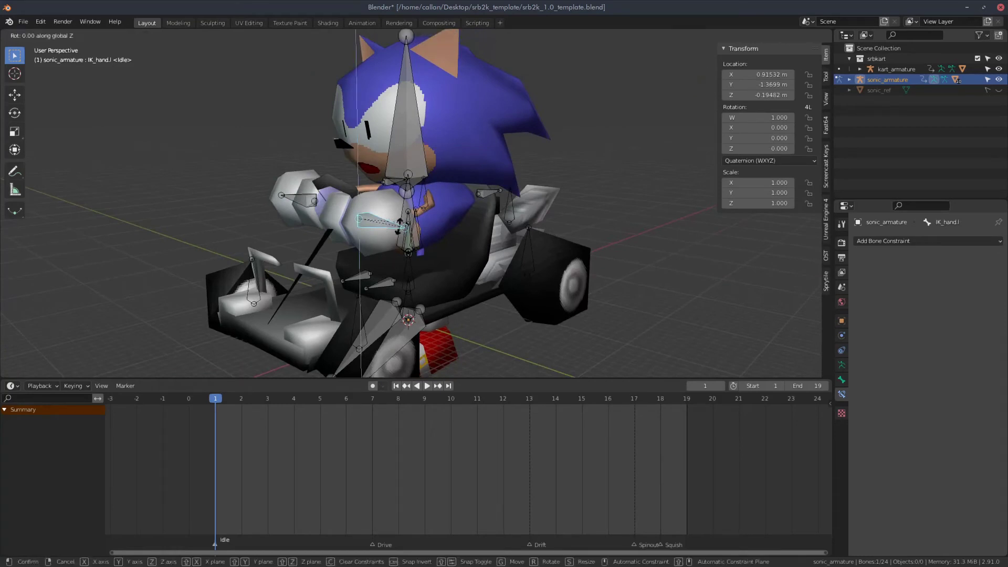
{"action": "left_click", "coordinate": [348, 244]}
{"action": "left_click", "coordinate": [297, 201]}
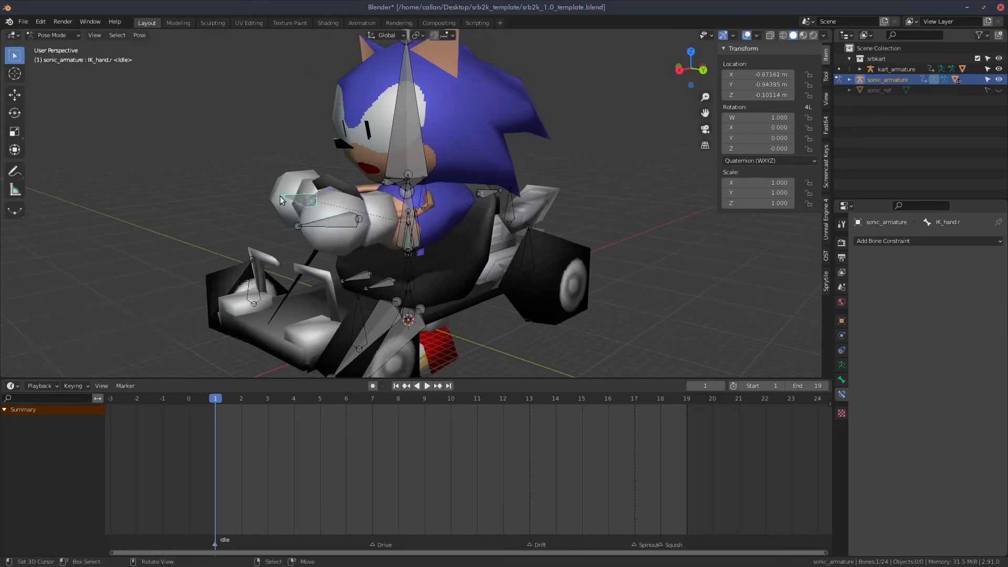
{"action": "key", "text": "r"}
{"action": "key", "text": "z"}
{"action": "left_click", "coordinate": [310, 213]}
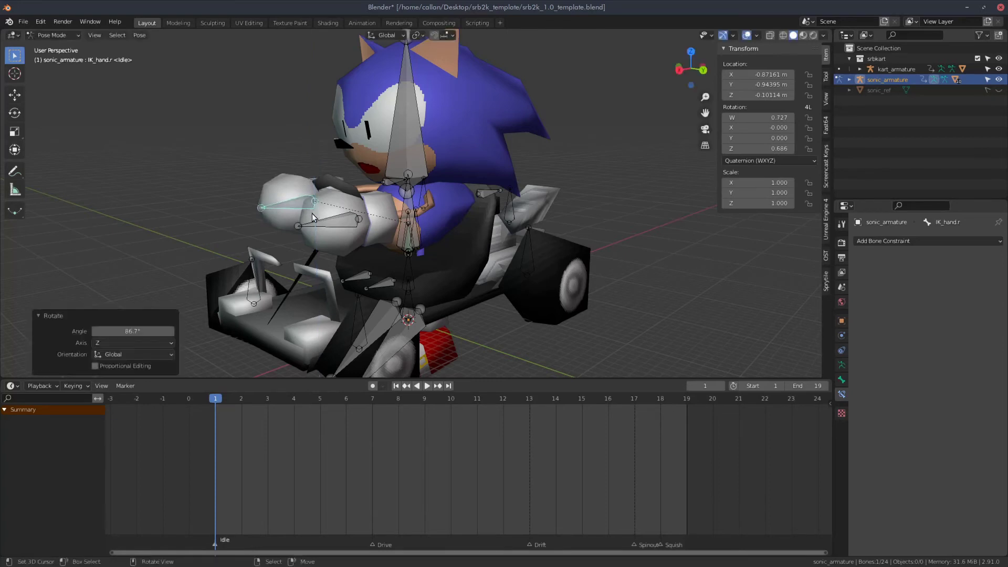
Step: Nudge both hands into final position and key their Location, Rotation & Scale at frame 1
{"action": "middle_click_drag", "start_coordinate": [310, 213], "coordinate": [380, 222]}
{"action": "left_click", "coordinate": [385, 220]}
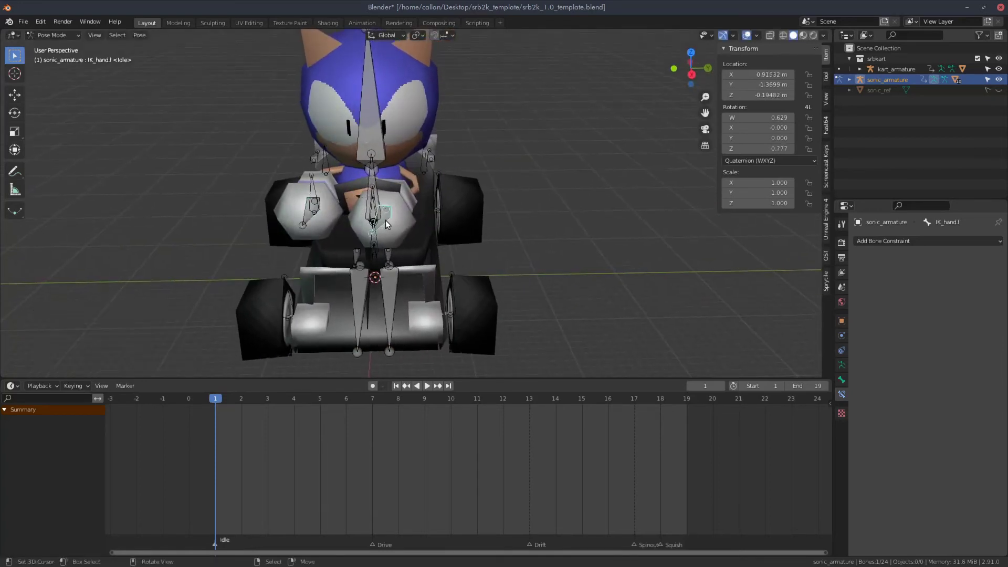
{"action": "key", "text": "g"}
{"action": "left_click", "coordinate": [404, 215]}
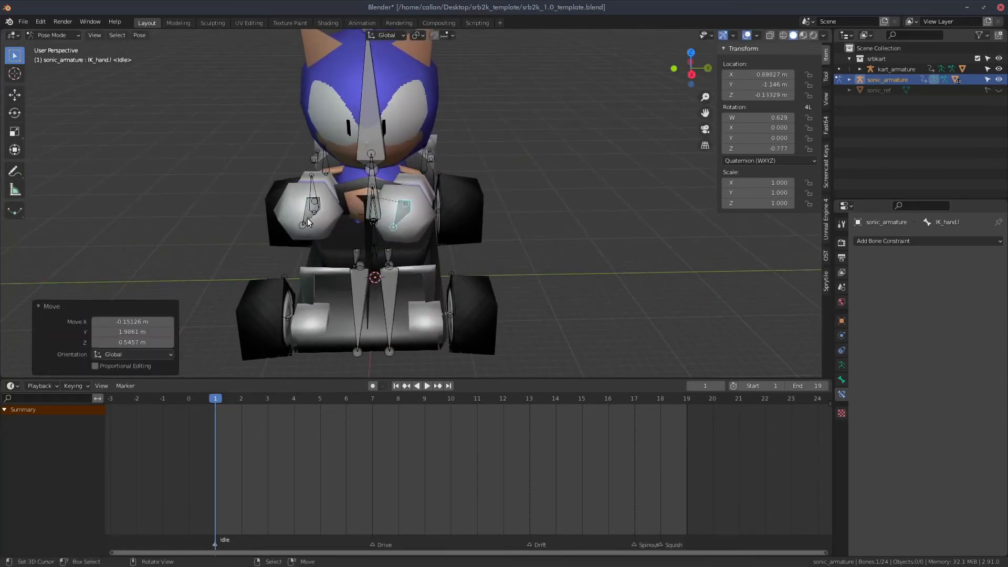
{"action": "left_click", "coordinate": [311, 221]}
{"action": "key", "text": "g"}
{"action": "left_click", "coordinate": [325, 220]}
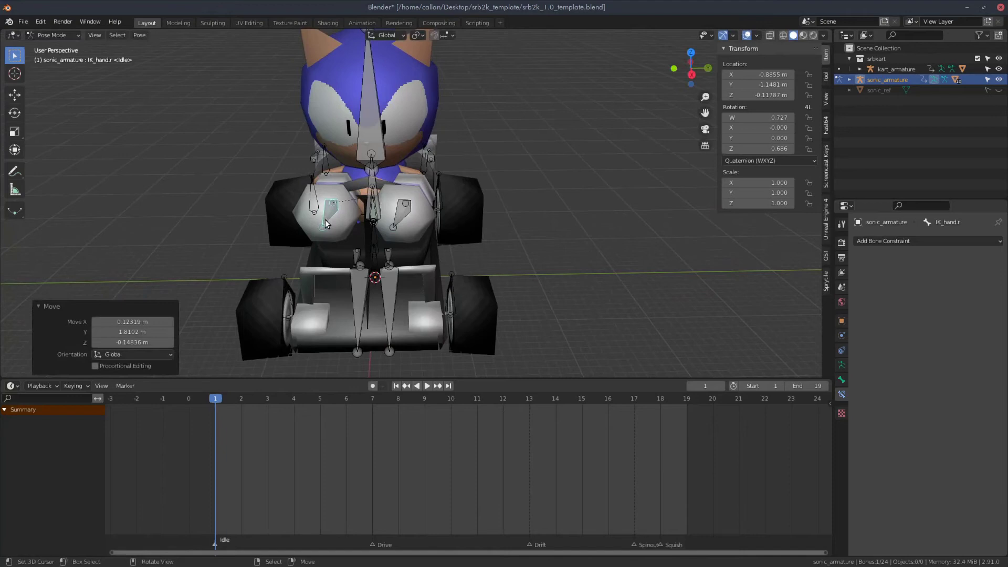
{"action": "left_click", "coordinate": [403, 224], "text": "shift"}
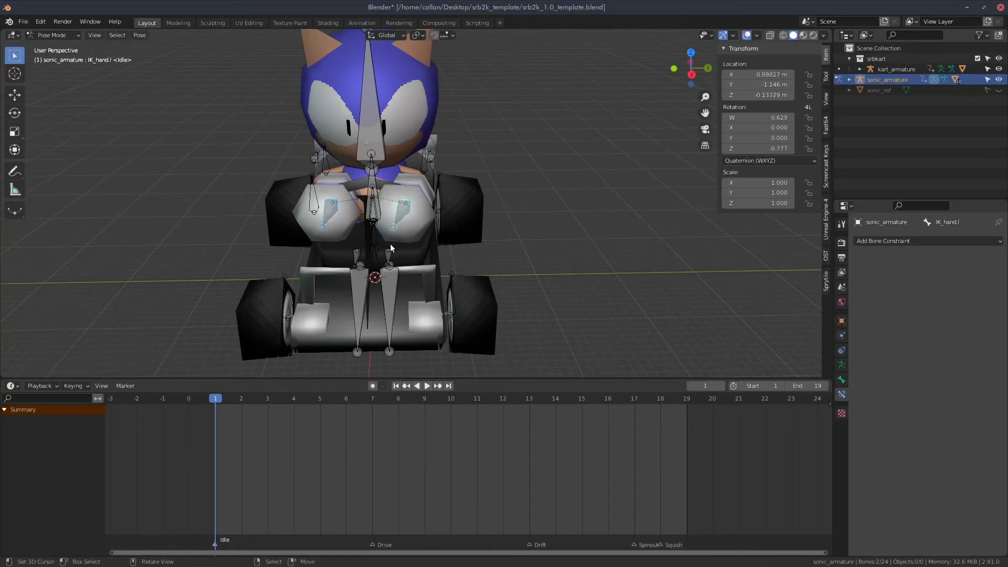
{"action": "key", "text": "i"}
{"action": "left_click", "coordinate": [368, 290]}
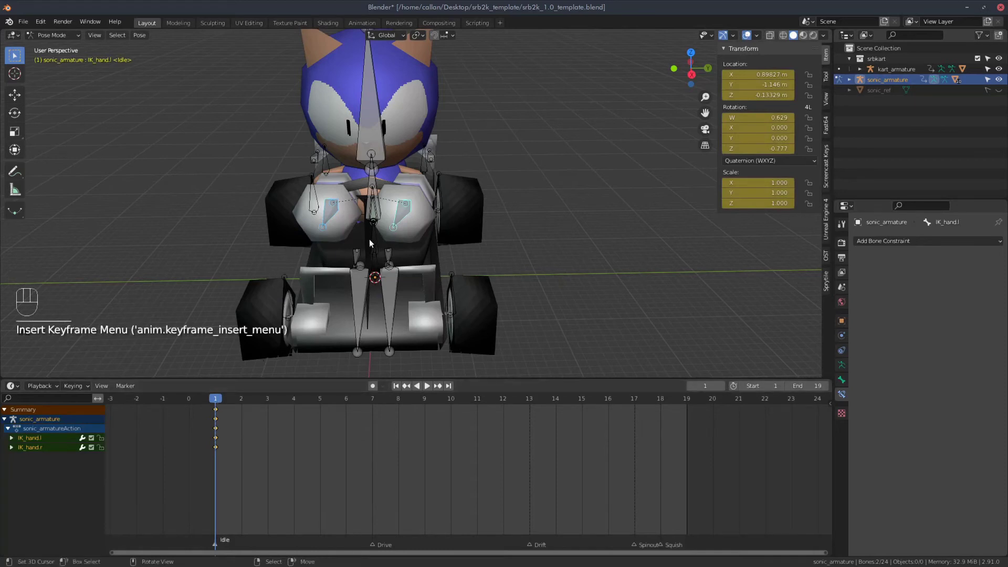
Step: Re-key Location, Rotation & Scale on both hand bones, then scrub the Idle pose to frame 10
{"action": "key", "text": "i"}
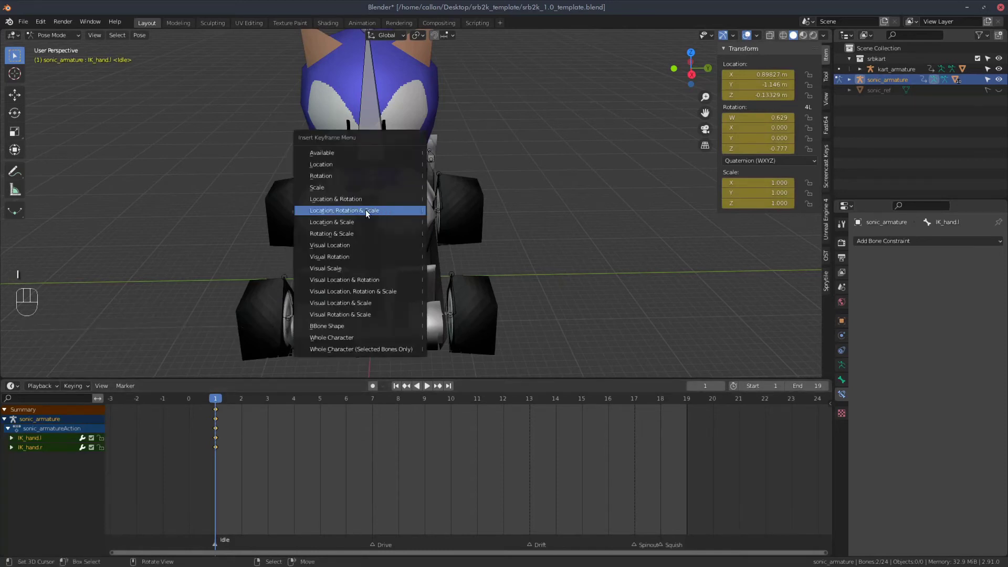
{"action": "left_click", "coordinate": [365, 210]}
{"action": "middle_click_drag", "start_coordinate": [366, 210], "coordinate": [228, 379]}
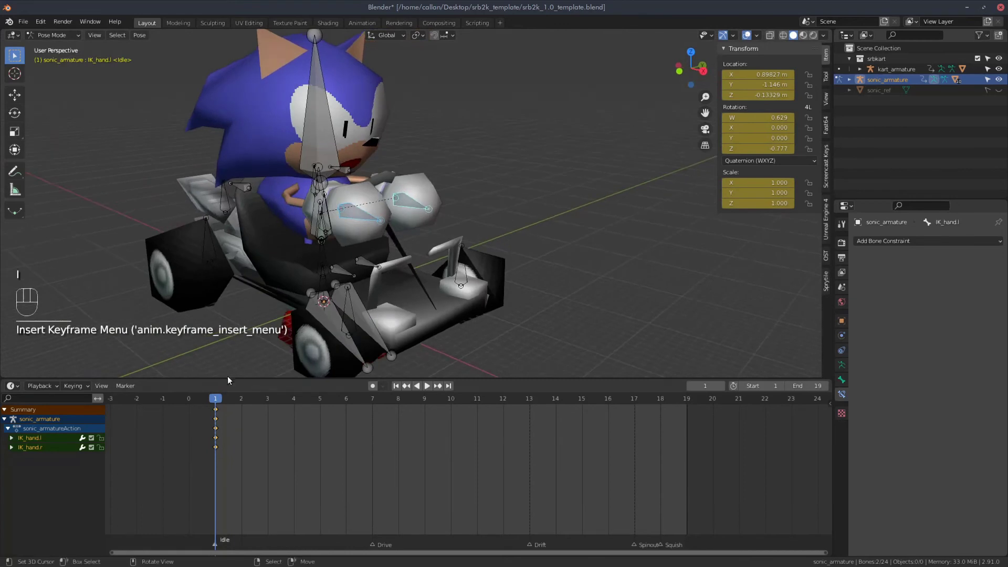
{"action": "mouse_move", "coordinate": [216, 399]}
{"action": "left_mouse_down"}
{"action": "mouse_move", "coordinate": [593, 397]}
{"action": "mouse_move", "coordinate": [219, 408]}
{"action": "left_mouse_up"}
Step: Scrub the template animation from frame 1 through frames 3 and 6, orbiting around the kart
{"action": "middle_click_drag", "start_coordinate": [416, 209], "coordinate": [447, 200]}
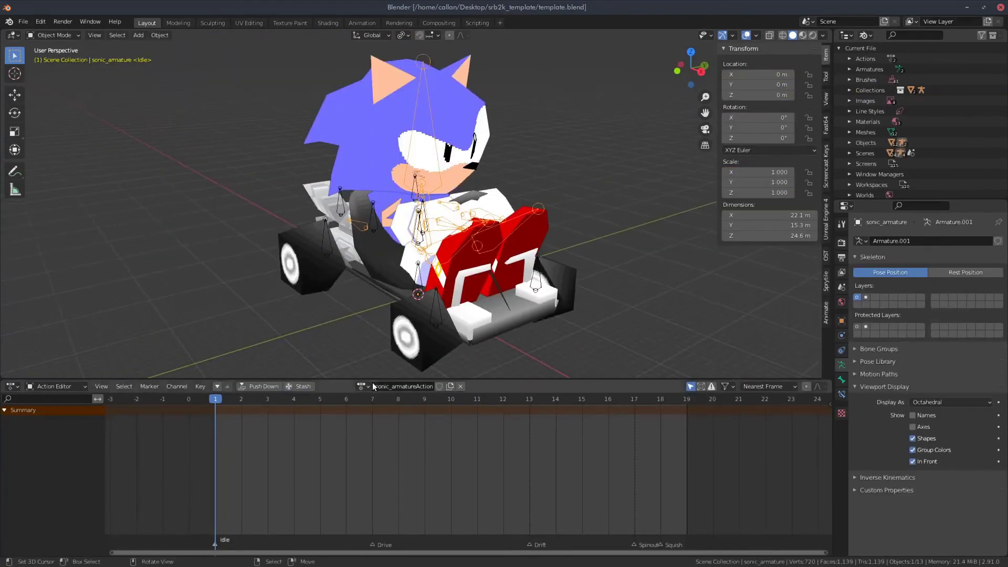
{"action": "middle_click_drag", "start_coordinate": [546, 253], "coordinate": [504, 247]}
{"action": "left_click_drag", "start_coordinate": [215, 406], "coordinate": [268, 403]}
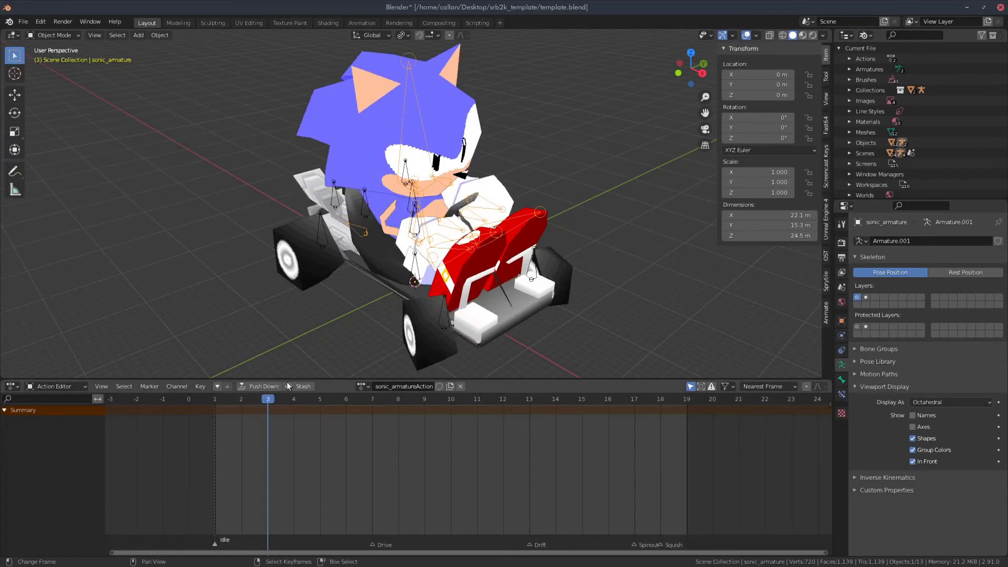
{"action": "middle_click_drag", "start_coordinate": [294, 326], "coordinate": [326, 342]}
{"action": "left_click_drag", "start_coordinate": [257, 398], "coordinate": [631, 402]}
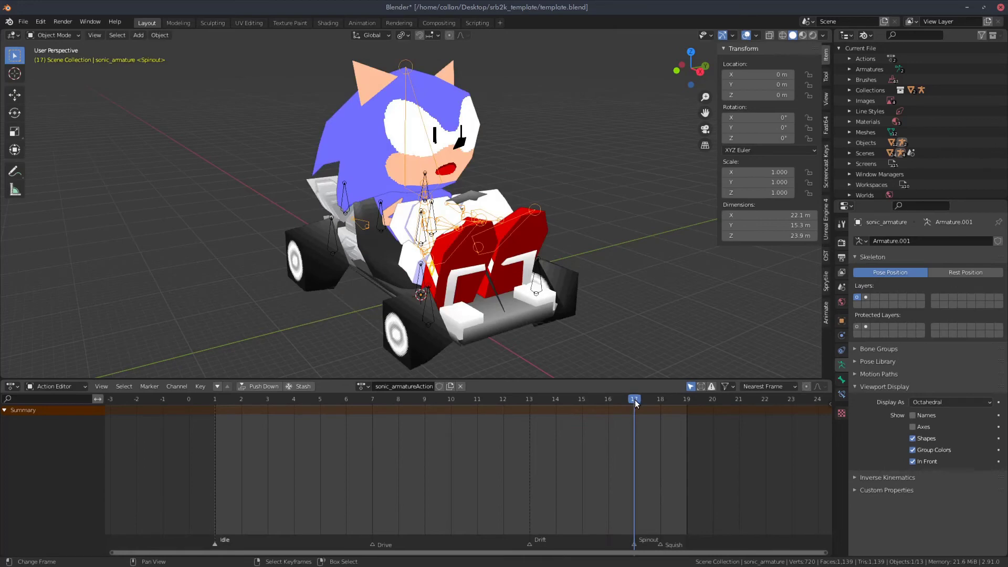
Step: In Pose Mode select the body and head bones, cancel a head scale, and scrub to frame 3
{"action": "key", "text": "ctrl+Tab"}
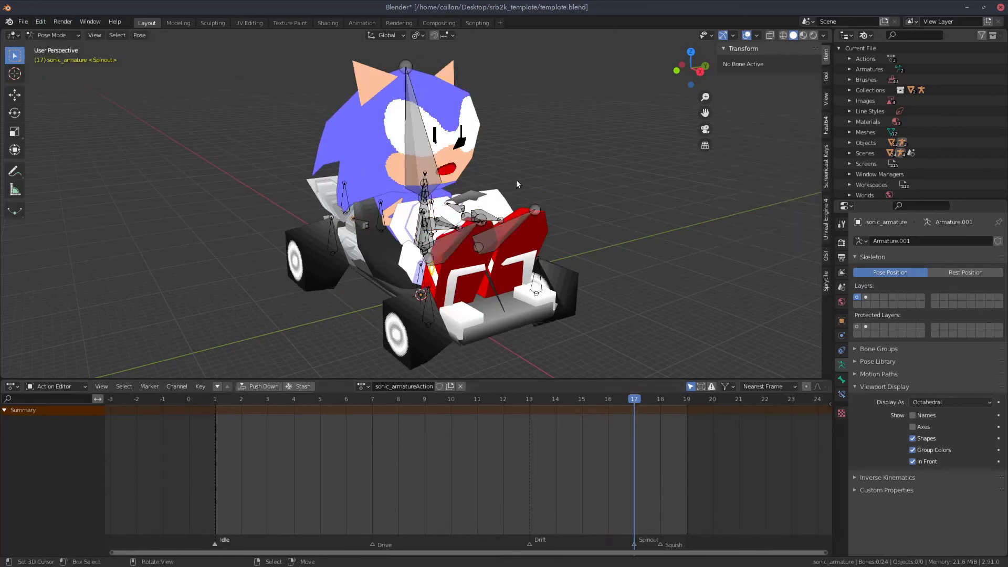
{"action": "middle_click_drag", "start_coordinate": [516, 180], "coordinate": [376, 176]}
{"action": "scroll", "coordinate": [520, 198], "scroll_direction": "up", "scroll_amount": 5}
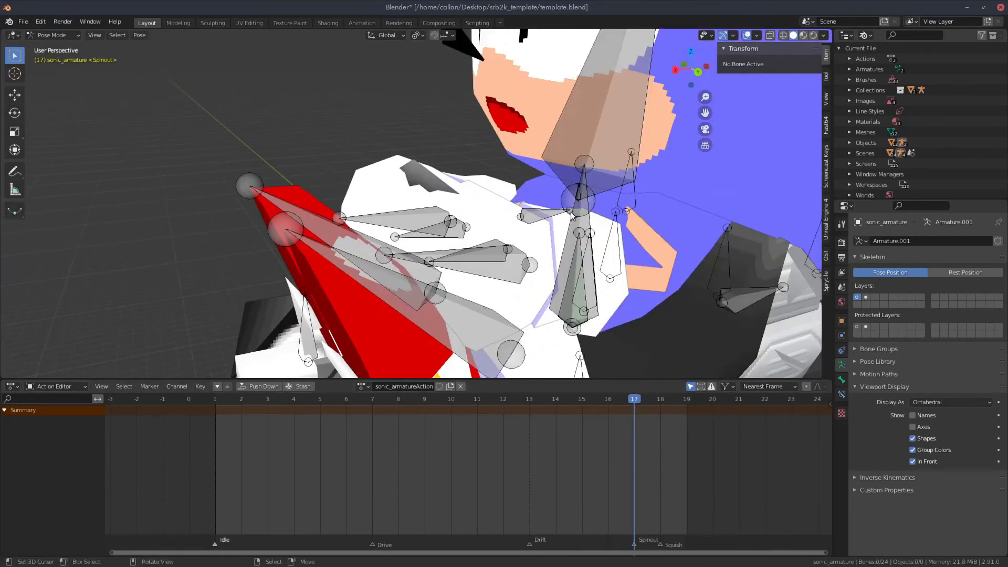
{"action": "left_click", "coordinate": [579, 200]}
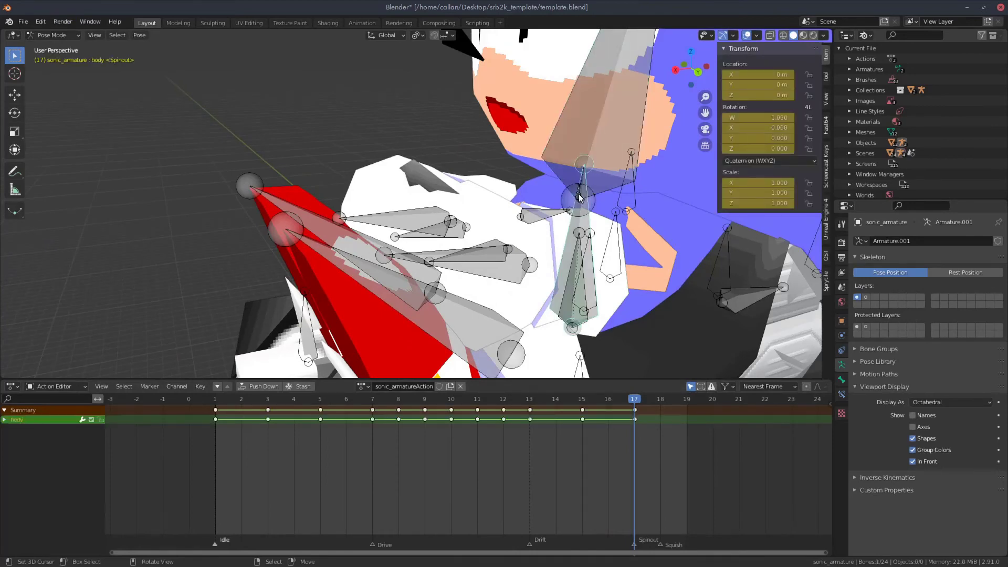
{"action": "left_click", "coordinate": [579, 200]}
{"action": "scroll", "coordinate": [465, 213], "scroll_direction": "down", "scroll_amount": 5}
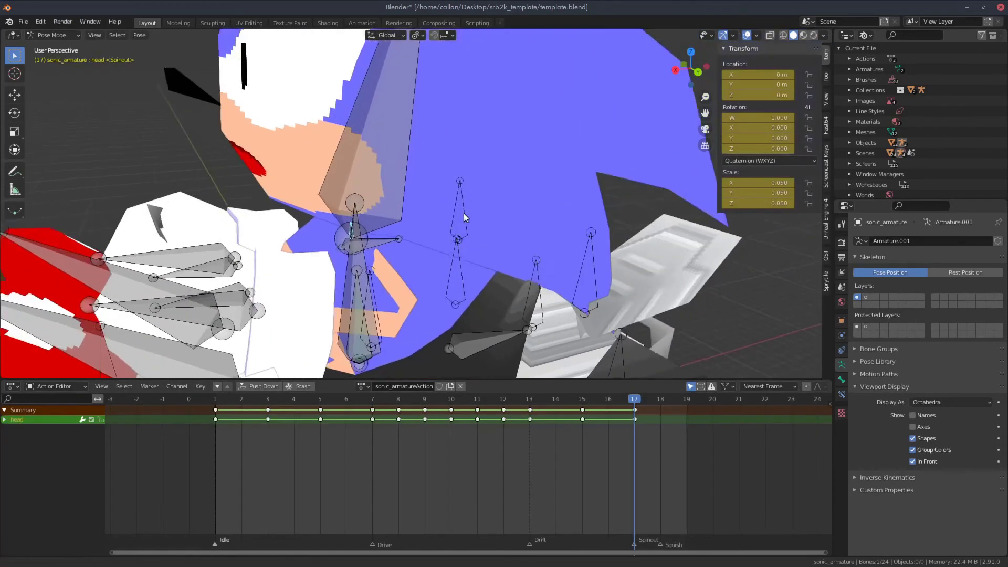
{"action": "key", "text": "s"}
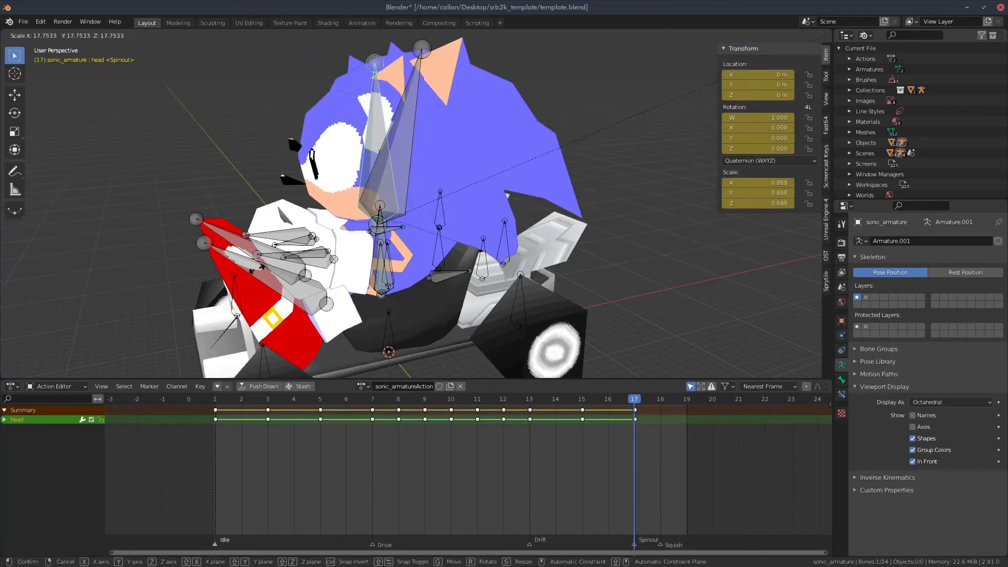
{"action": "key", "text": "Escape"}
{"action": "left_click_drag", "start_coordinate": [606, 403], "coordinate": [265, 399]}
{"action": "middle_click_drag", "start_coordinate": [375, 224], "coordinate": [385, 218]}
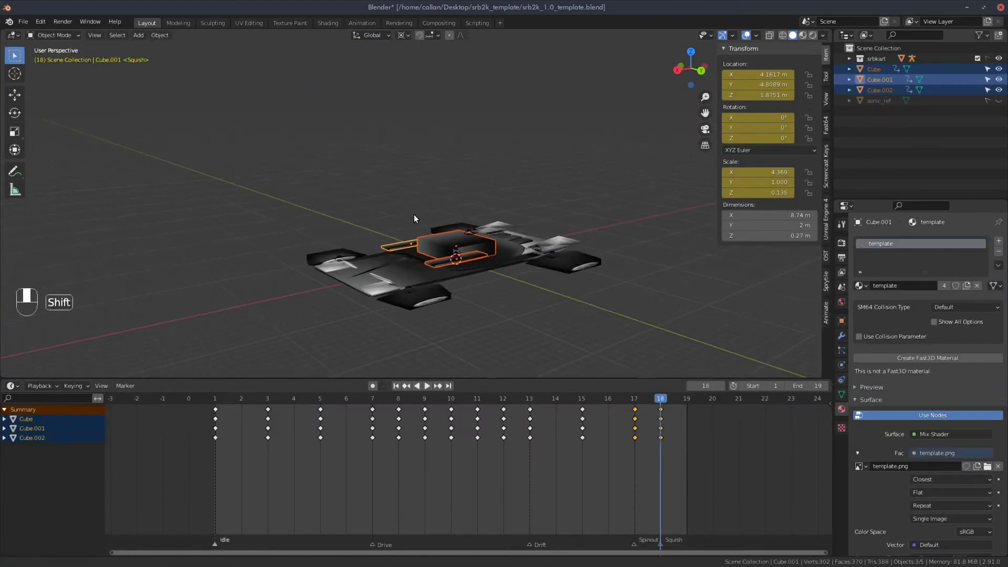
Step: Bring the kart animation back to the Idle pose at frame 1
{"action": "mouse_move", "coordinate": [414, 214]}
{"action": "middle_mouse_down", "text": "shift"}
{"action": "mouse_move", "coordinate": [395, 213]}
{"action": "mouse_move", "coordinate": [417, 222]}
{"action": "middle_mouse_up", "text": "shift"}
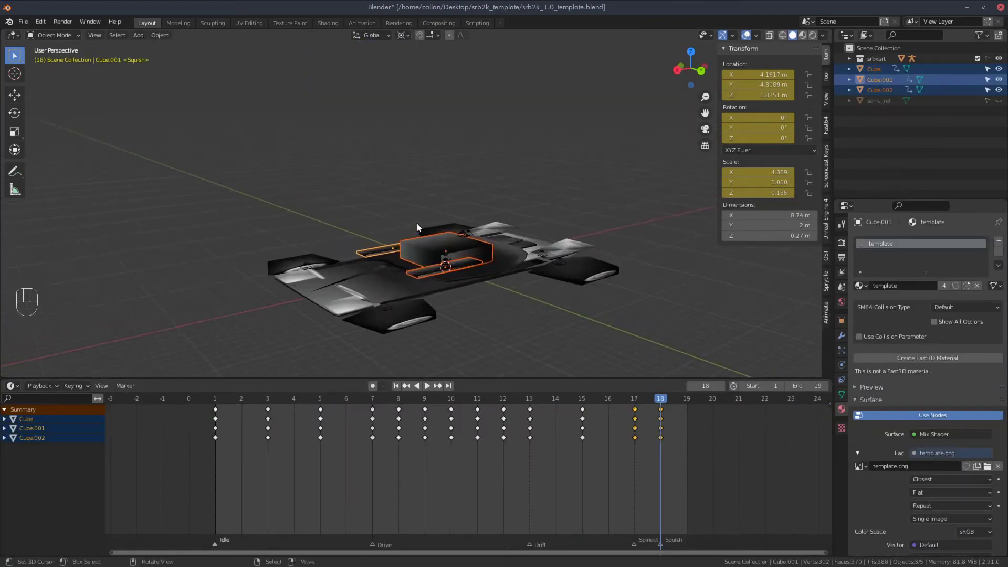
{"action": "left_click_drag", "start_coordinate": [661, 404], "coordinate": [329, 408]}
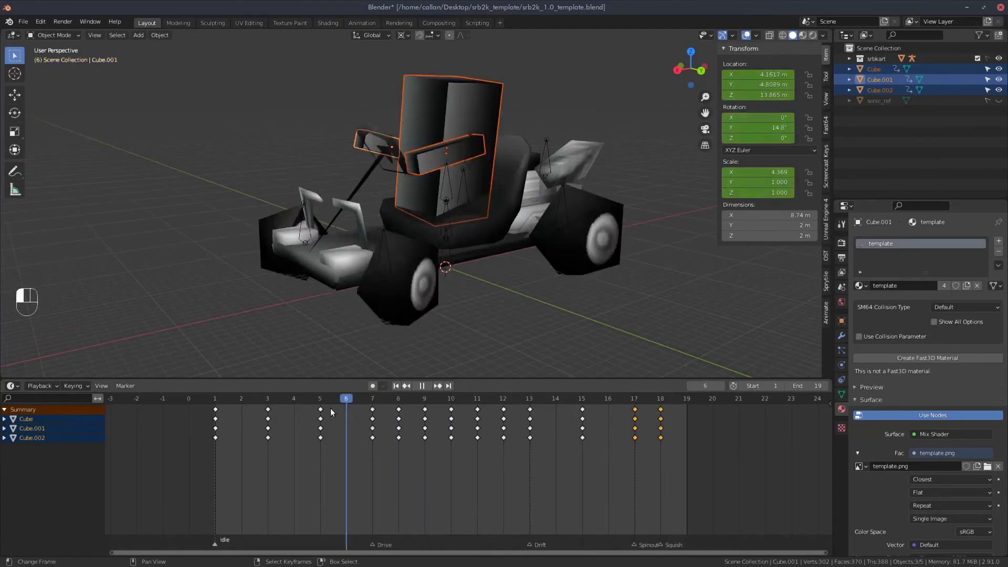
{"action": "middle_click_drag", "start_coordinate": [477, 196], "coordinate": [473, 161], "text": "shift"}
{"action": "key", "text": "Escape"}
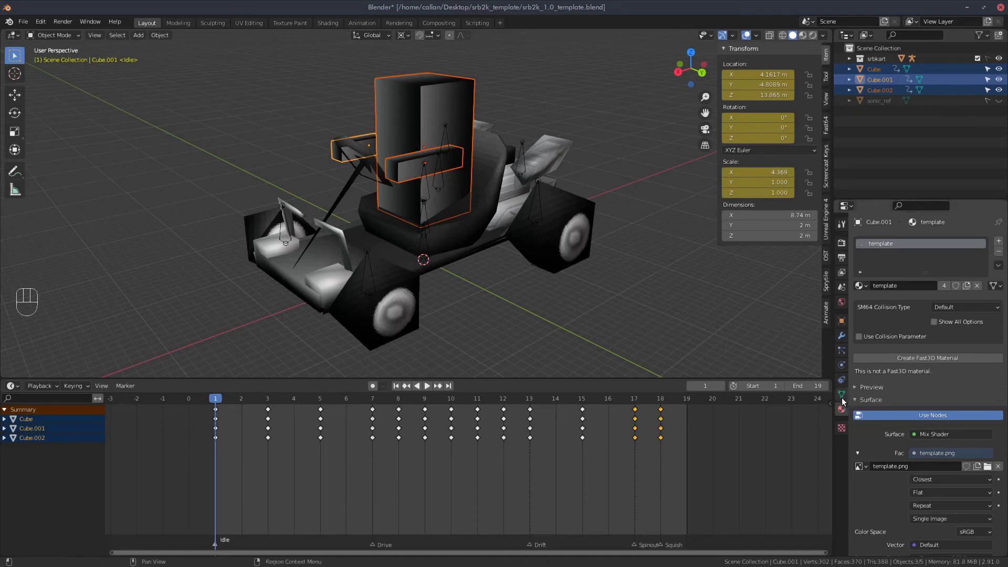
Step: Add a trial Triangulate modifier to Cube.001, check it, then undo it
{"action": "left_click", "coordinate": [842, 336]}
{"action": "left_click", "coordinate": [880, 241]}
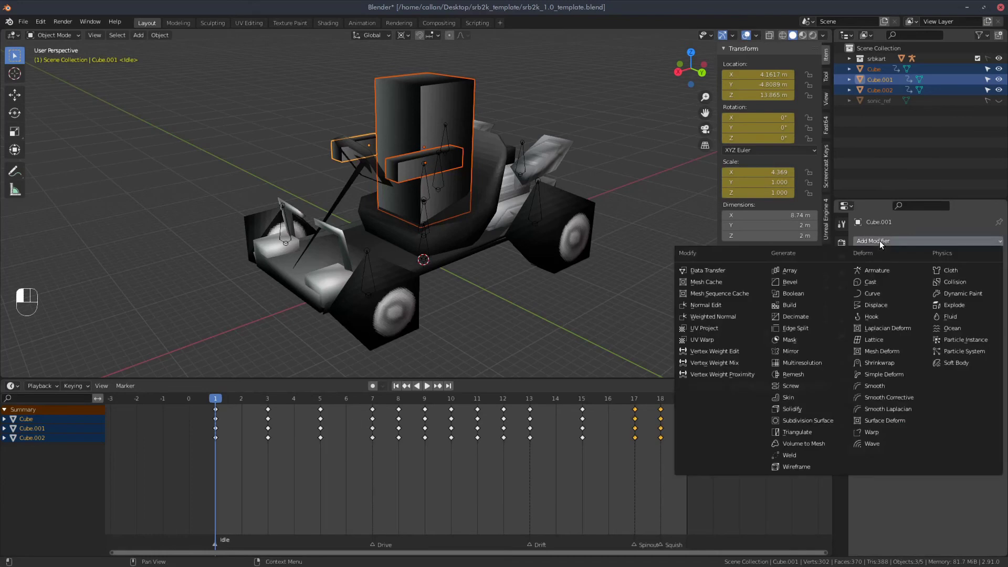
{"action": "left_click", "coordinate": [800, 431]}
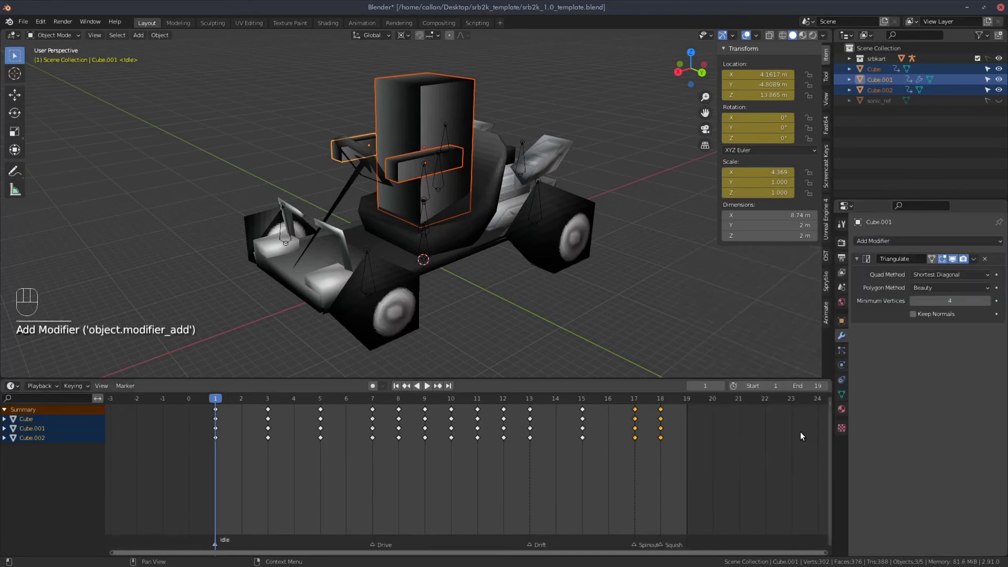
{"action": "key", "text": "Tab"}
{"action": "key", "text": "Tab"}
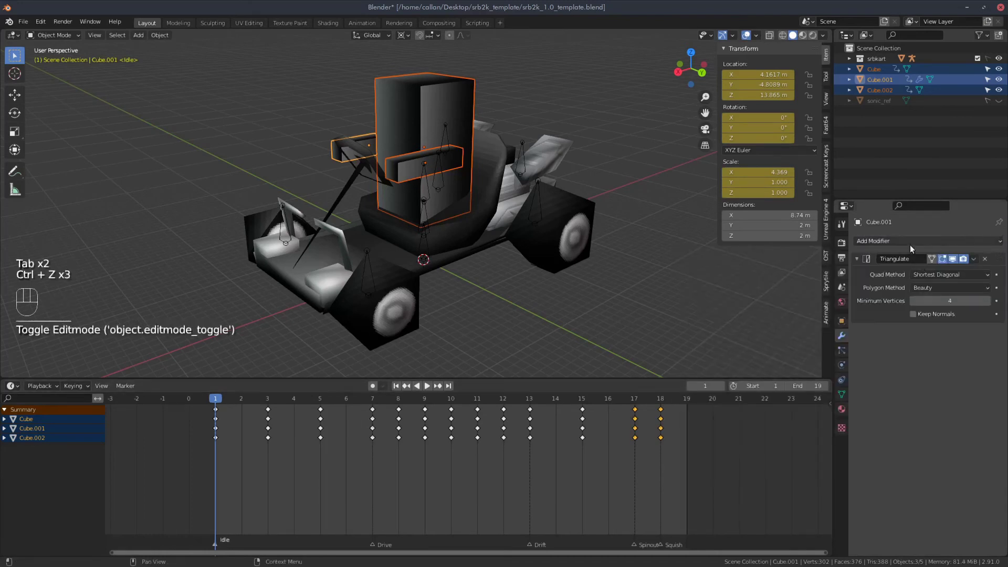
{"action": "key", "text": "ctrl+z"}
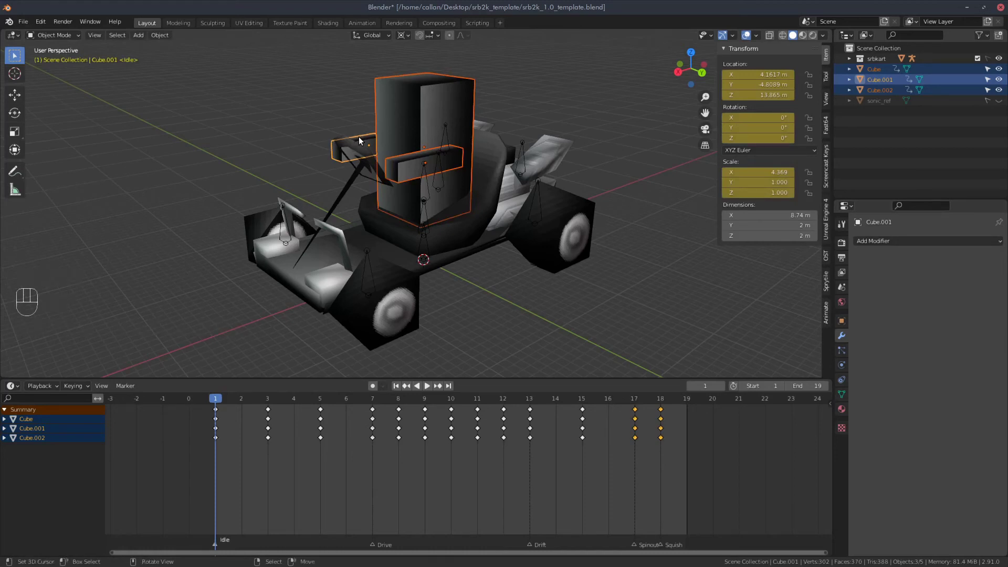
Step: Run Face > Triangulate Faces on the three cube meshes in Edit Mode, then return to Object Mode
{"action": "key", "text": "Tab"}
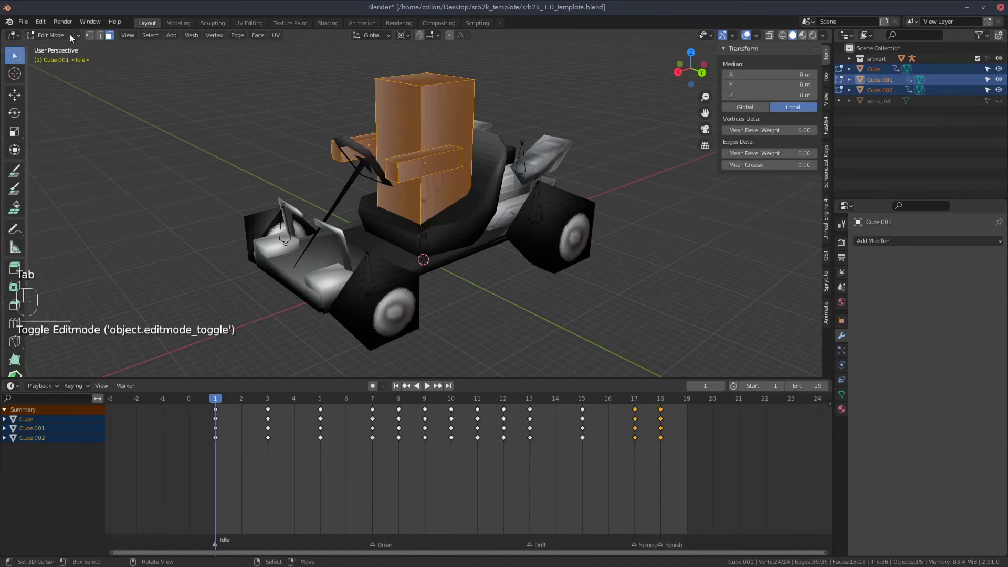
{"action": "left_click", "coordinate": [250, 36]}
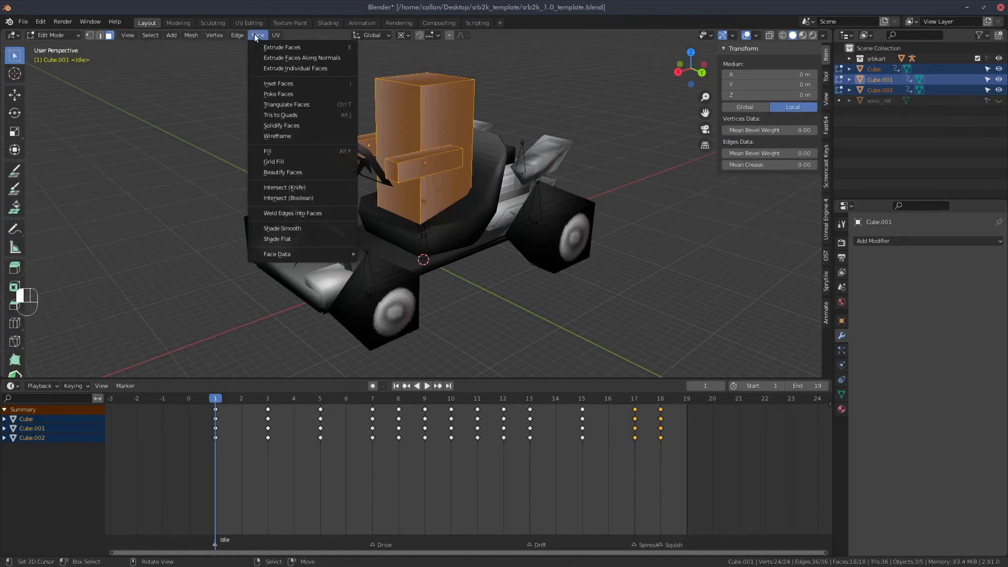
{"action": "left_click", "coordinate": [299, 108]}
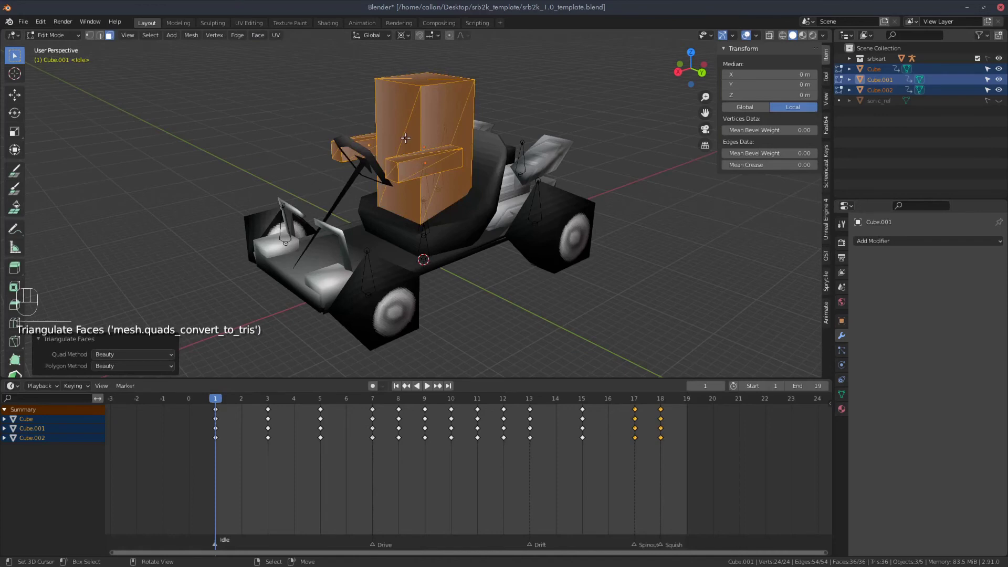
{"action": "middle_click_drag", "start_coordinate": [406, 139], "coordinate": [507, 174]}
{"action": "key", "text": "Tab"}
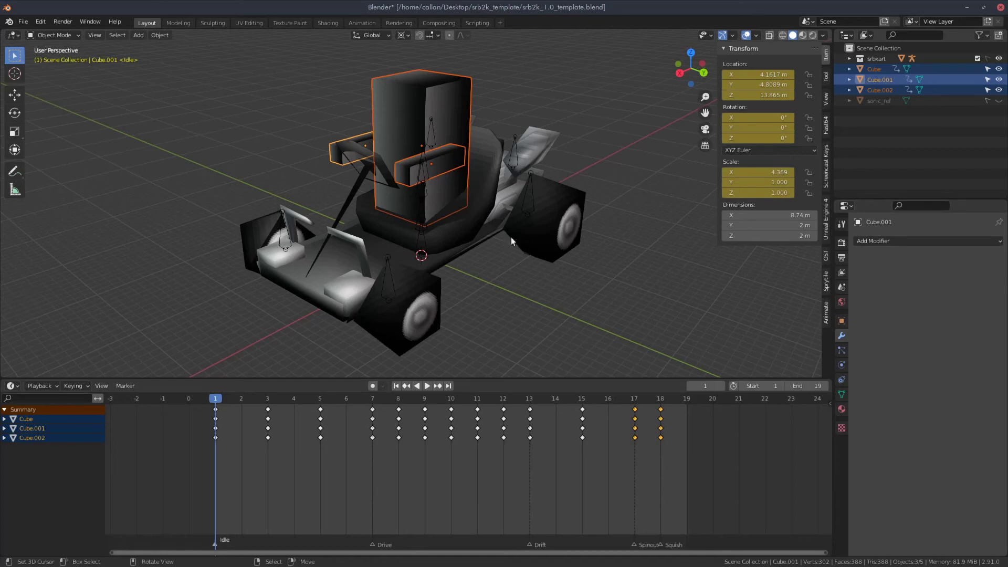
Step: Enable selection for srbkart in the Outliner and select all objects in the scene
{"action": "left_click", "coordinate": [987, 58]}
{"action": "key", "text": "a"}
{"action": "middle_click_drag", "start_coordinate": [568, 151], "coordinate": [560, 153]}
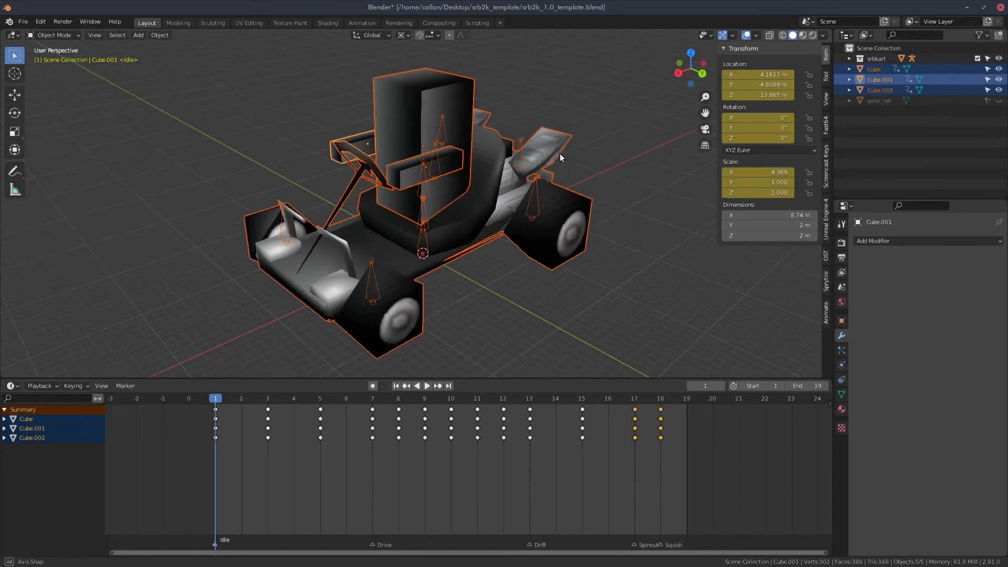
{"action": "middle_click_drag", "start_coordinate": [523, 225], "coordinate": [387, 102], "text": "shift"}
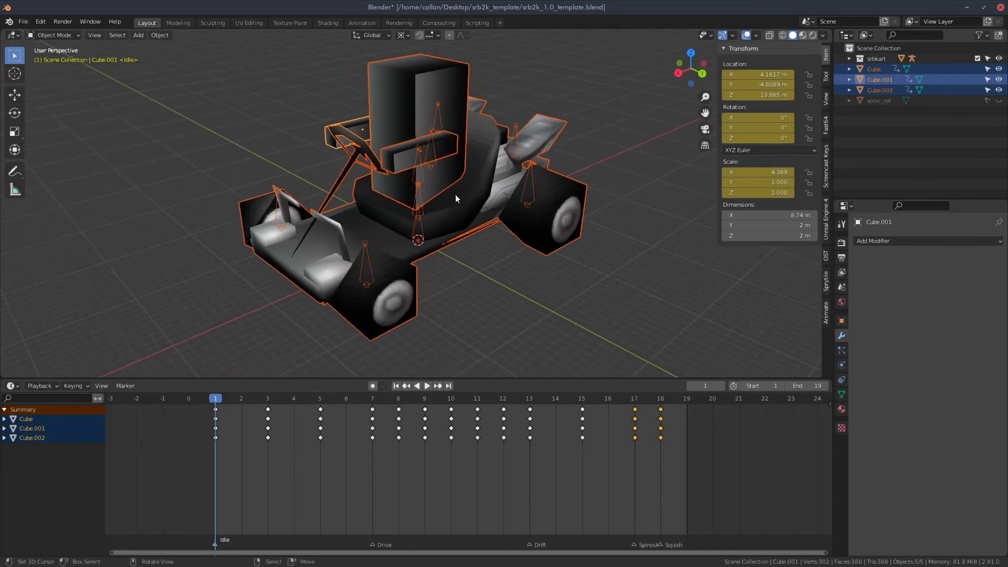
Step: Export the scene via MD3 (+shaders) as cube.md3 in the srb2k_template folder
{"action": "left_click", "coordinate": [25, 23]}
{"action": "mouse_move", "coordinate": [59, 175]}
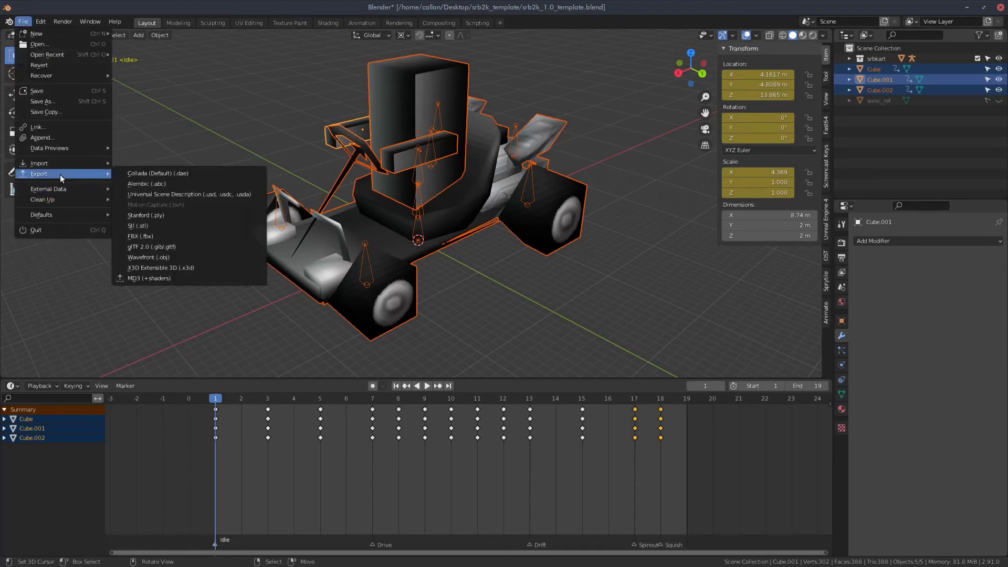
{"action": "left_click", "coordinate": [146, 277]}
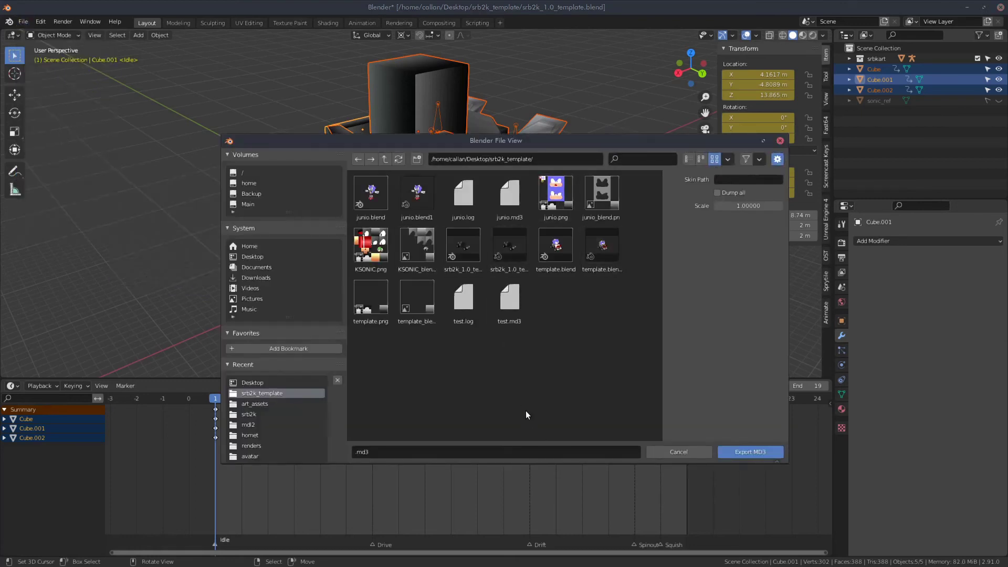
{"action": "left_click", "coordinate": [385, 453]}
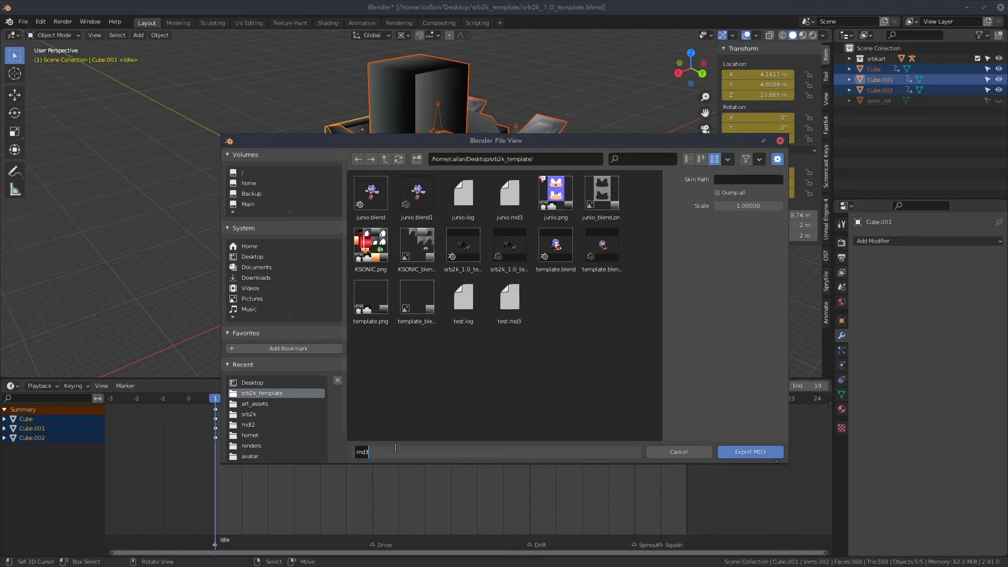
{"action": "type", "text": "cube"}
{"action": "left_click", "coordinate": [755, 449]}
{"action": "left_click", "coordinate": [748, 452]}
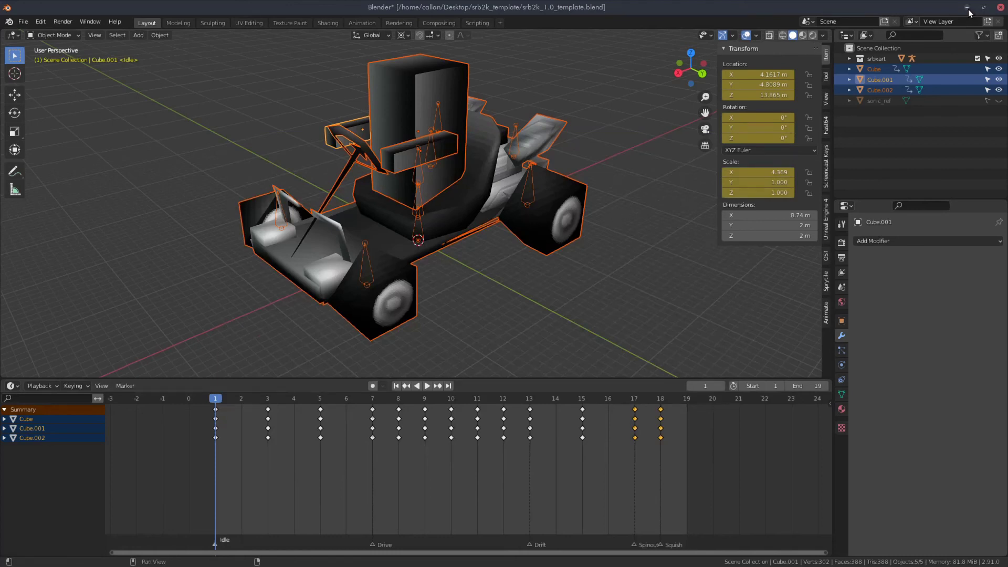
Step: Move the exported cube.md3 and its texture files into the KDLC folder
{"action": "key", "text": "alt+Tab"}
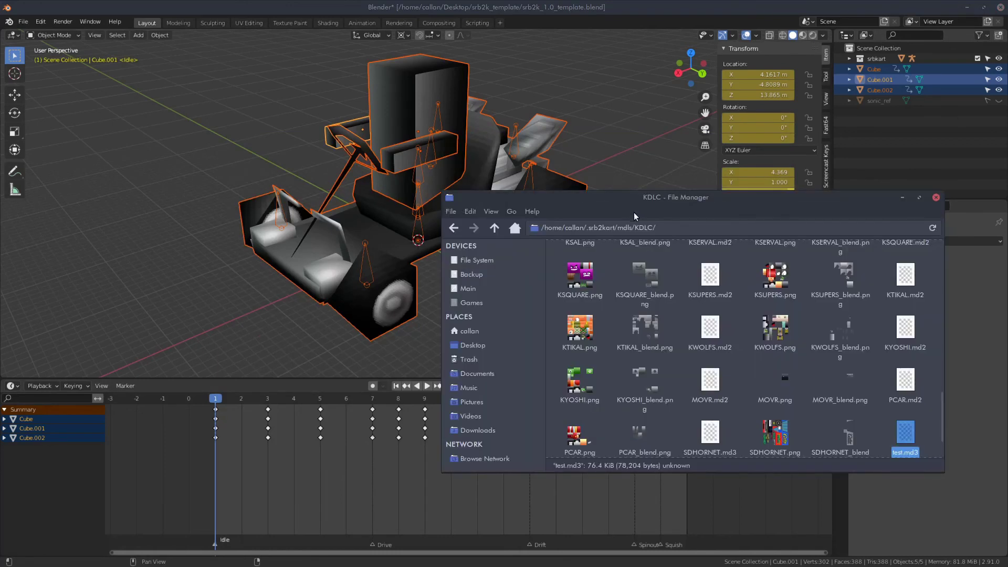
{"action": "left_click_drag", "start_coordinate": [633, 206], "coordinate": [434, 133]}
{"action": "scroll", "coordinate": [388, 181], "scroll_direction": "down", "scroll_amount": 2}
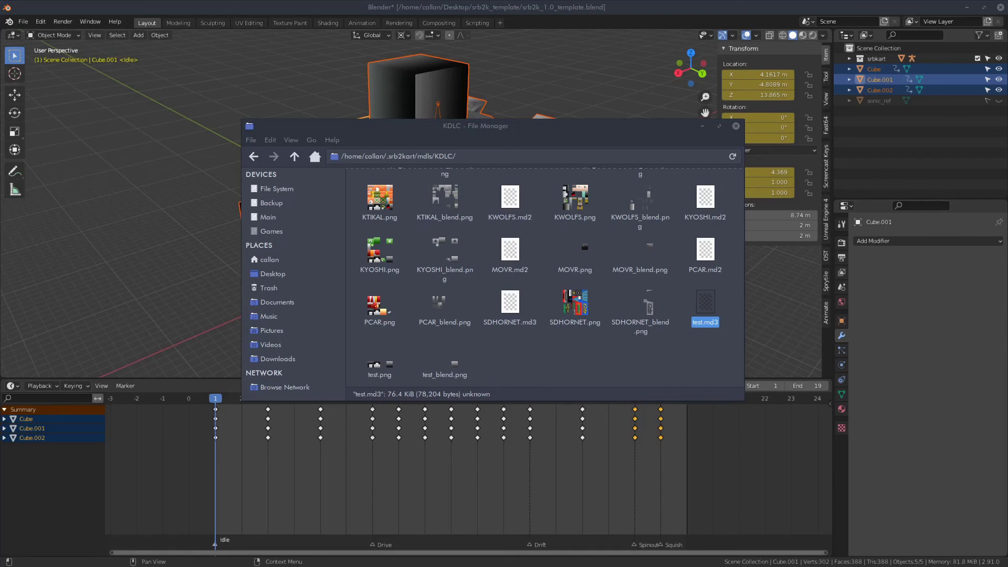
{"action": "left_click_drag", "start_coordinate": [672, 425], "coordinate": [561, 390]}
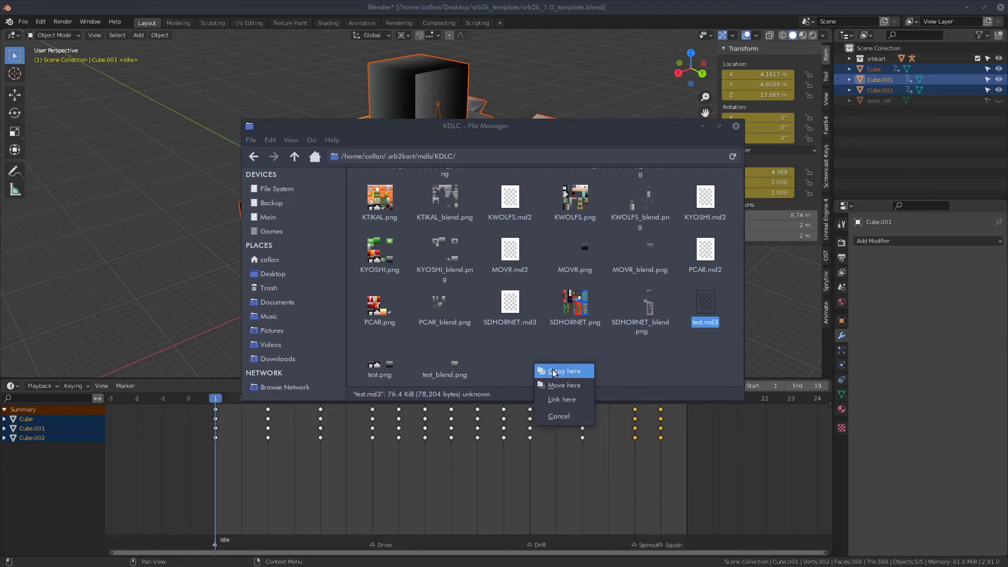
{"action": "left_click", "coordinate": [560, 386]}
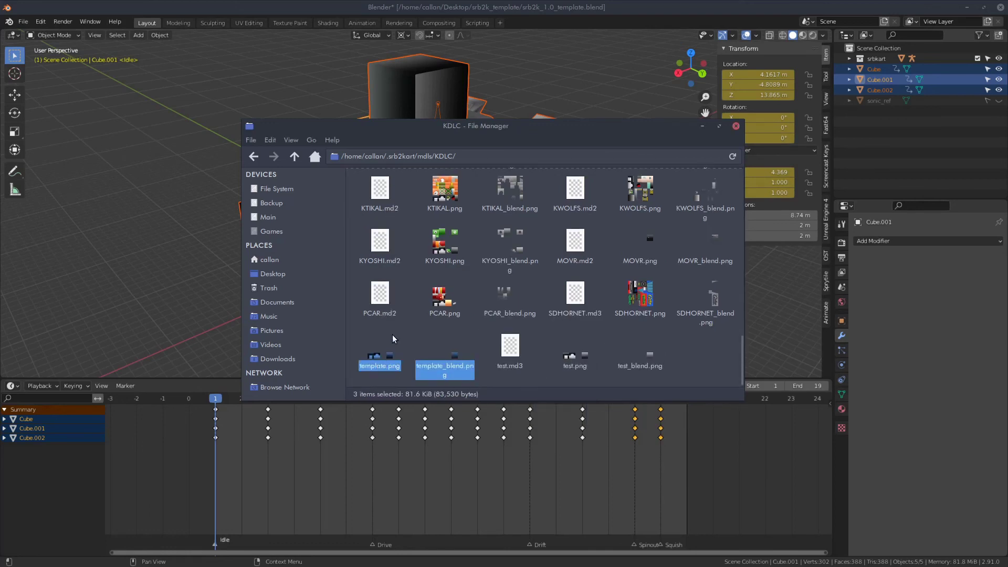
Step: Rename template.png to cube.png and template_blend.png to cube_blend.png
{"action": "left_click", "coordinate": [385, 366]}
{"action": "key", "text": "F2"}
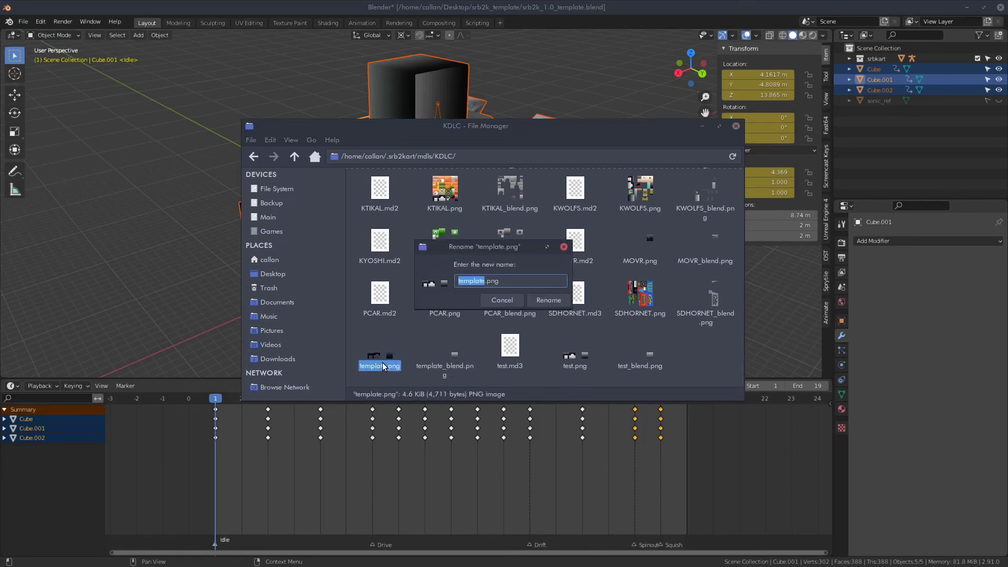
{"action": "type", "text": "SONIC"}
{"action": "key", "text": "Return"}
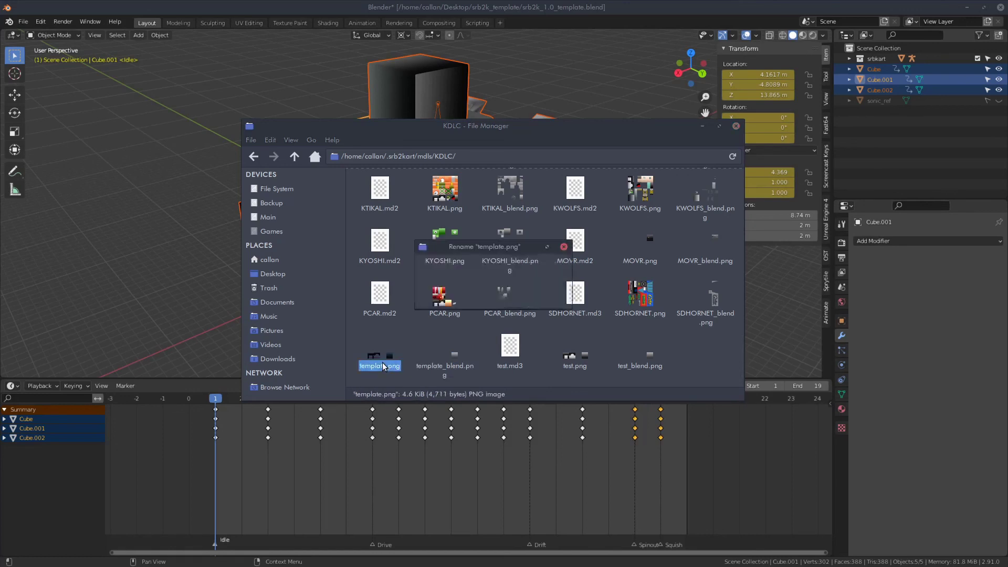
{"action": "scroll", "coordinate": [480, 309], "scroll_direction": "down", "scroll_amount": 10}
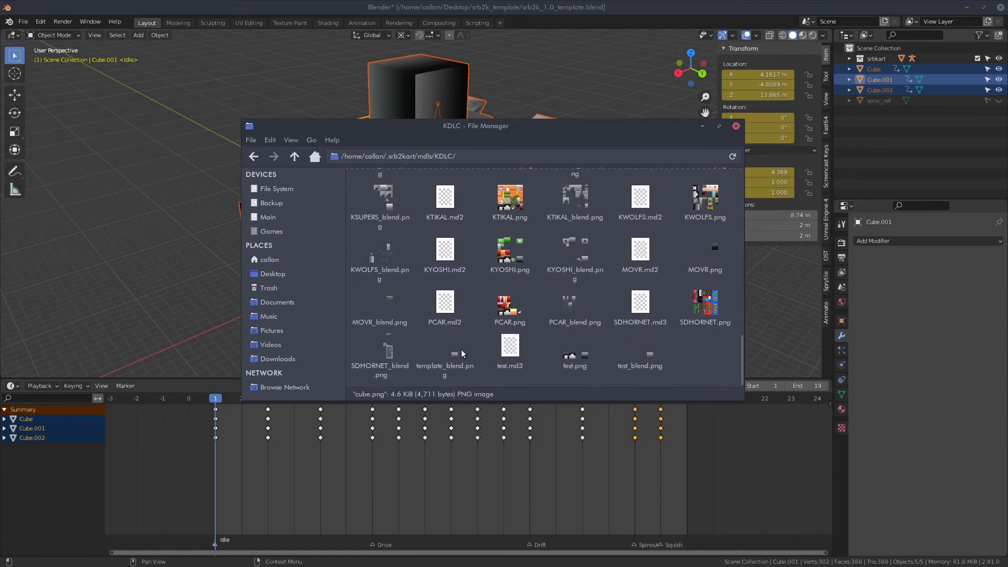
{"action": "left_click", "coordinate": [462, 354]}
{"action": "key", "text": "F2"}
{"action": "left_click", "coordinate": [486, 280]}
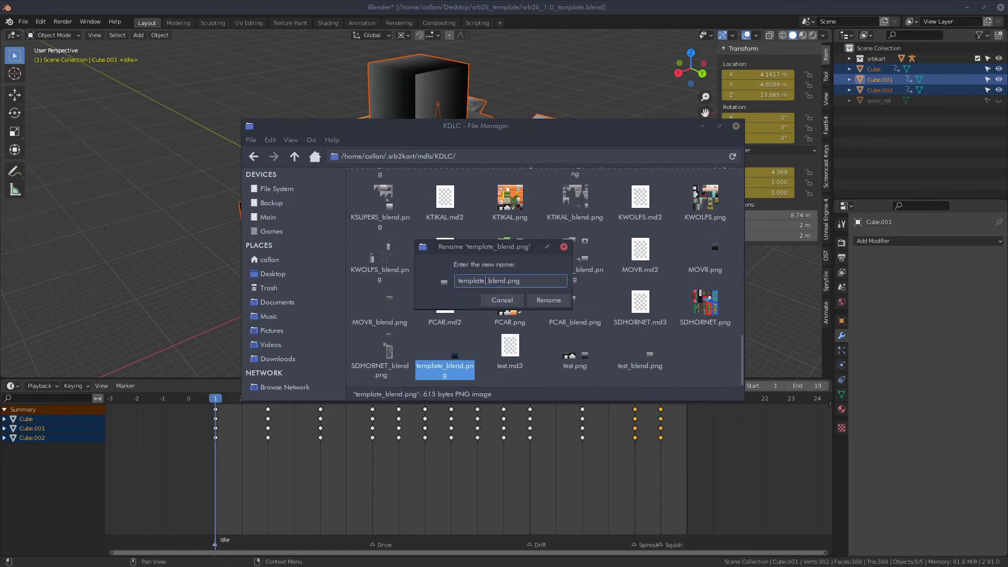
{"action": "left_click_drag", "start_coordinate": [485, 280], "coordinate": [458, 280]}
{"action": "type", "text": "cube"}
{"action": "left_click", "coordinate": [549, 300]}
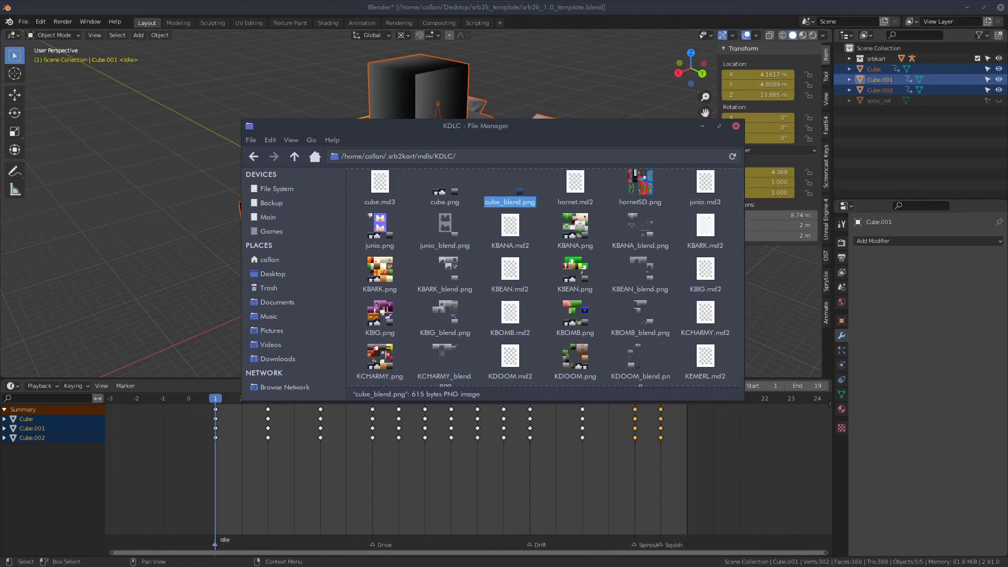
{"action": "key", "text": "alt+Tab"}
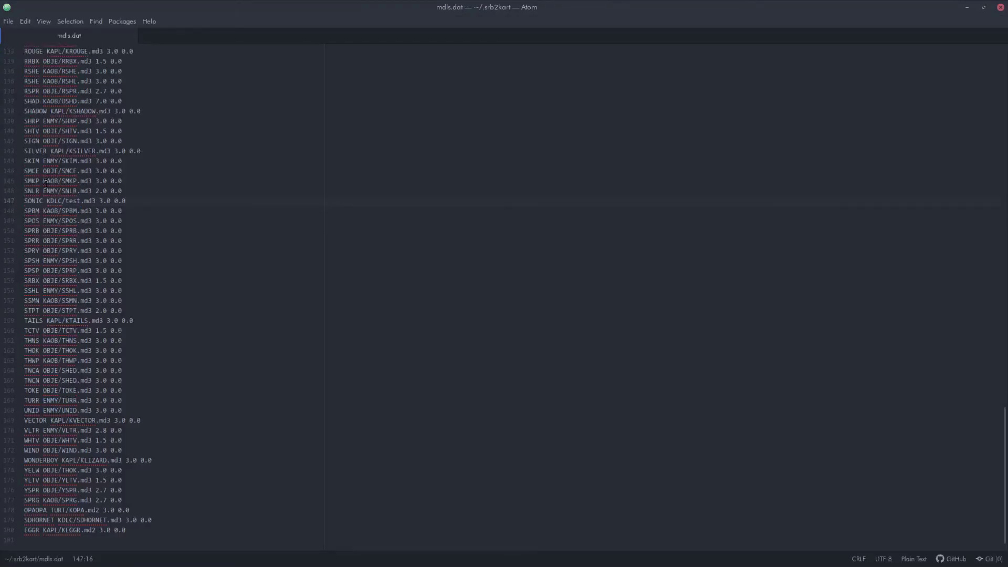
Step: Change SONIC's model path in mdls.dat from KDLC/test.md3 to KDLC/cube.md3 and save
{"action": "left_click_drag", "start_coordinate": [66, 201], "coordinate": [80, 201]}
{"action": "type", "text": "cub"}
{"action": "key", "text": "ctrl+s"}
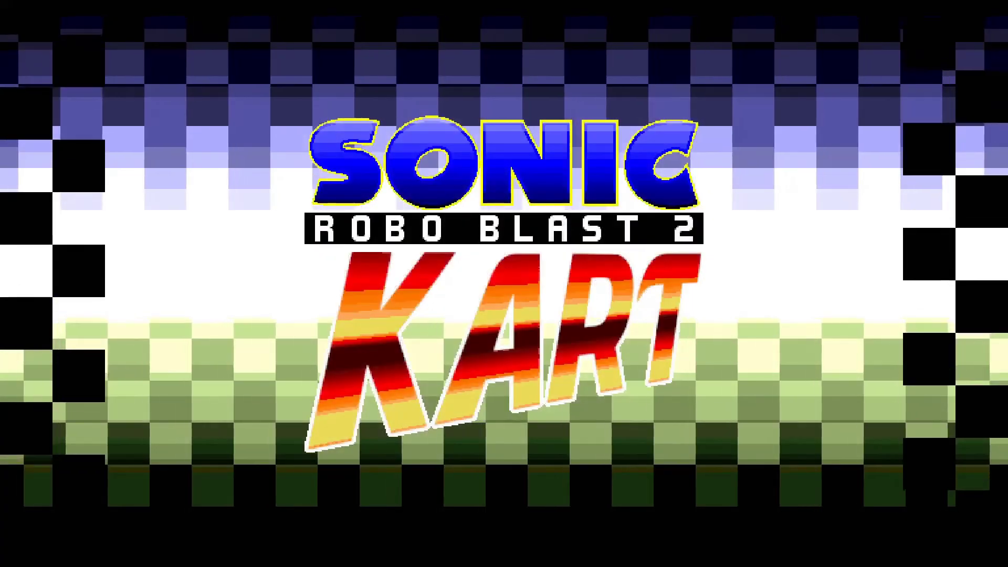
Step: Start a Time Attack race on Green Hills Zone from the main menu
{"action": "key", "text": "Return"}
{"action": "key", "text": "Down"}
{"action": "key", "text": "Down"}
{"action": "key", "text": "Up"}
{"action": "key", "text": "Up"}
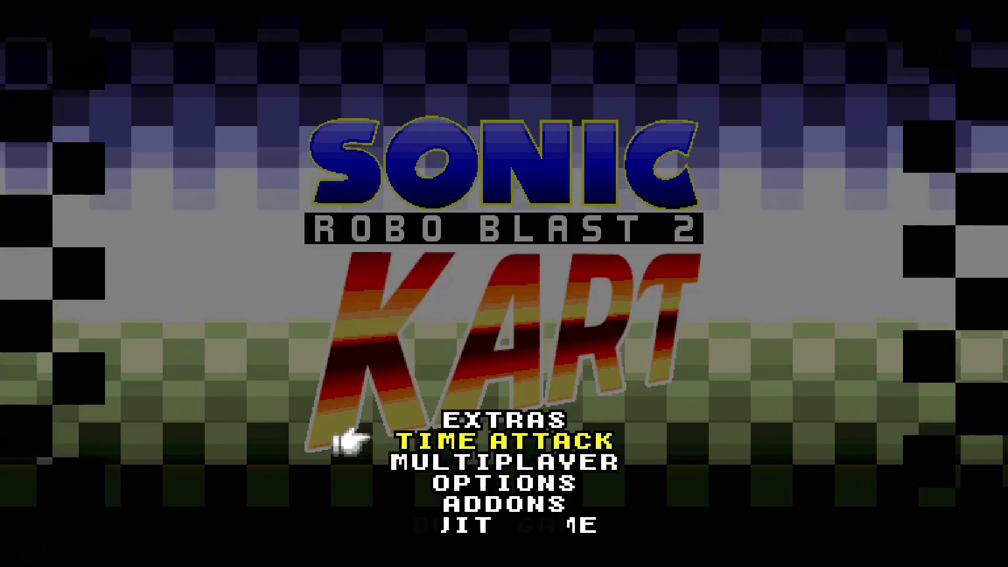
{"action": "key", "text": "Return"}
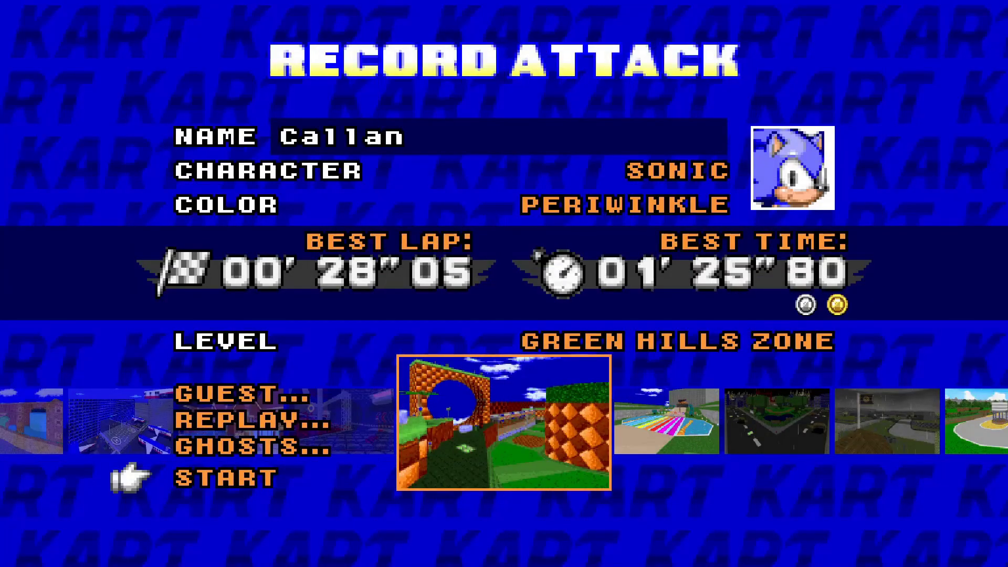
{"action": "key", "text": "Return"}
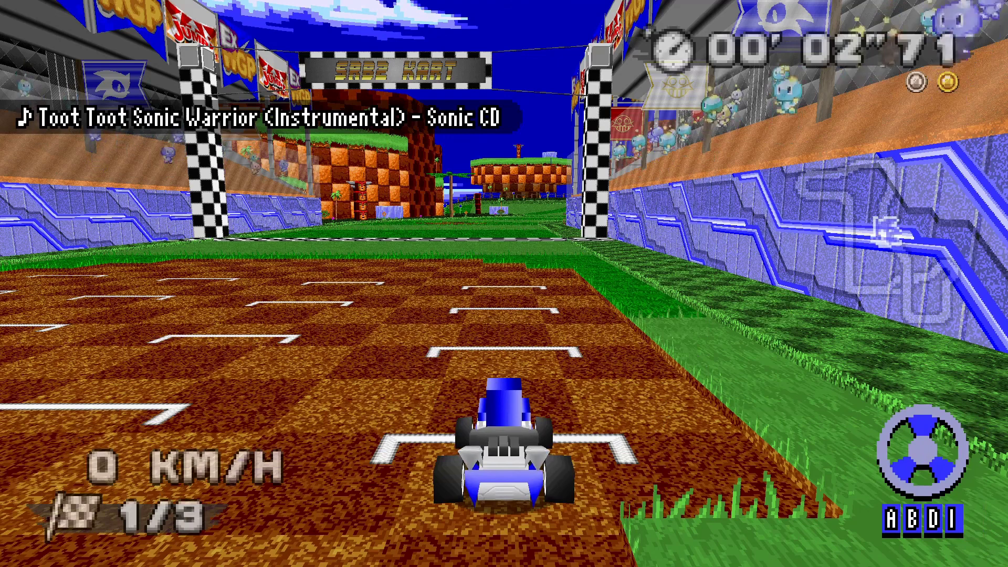
Step: Accelerate the new kart and drive it in left-hand circles on lap 1/3
{"action": "key", "text": "Left"}
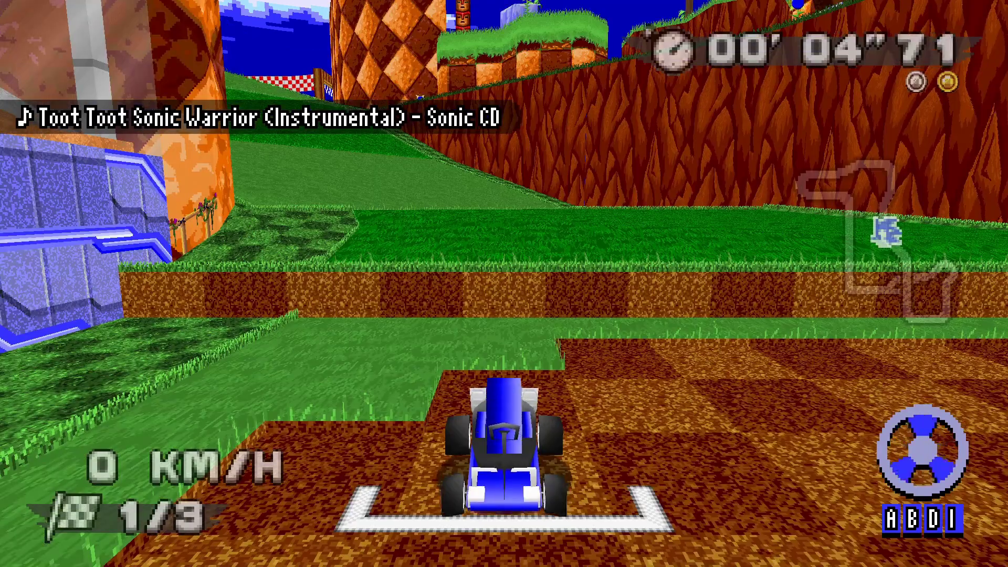
{"action": "key", "text": "Left"}
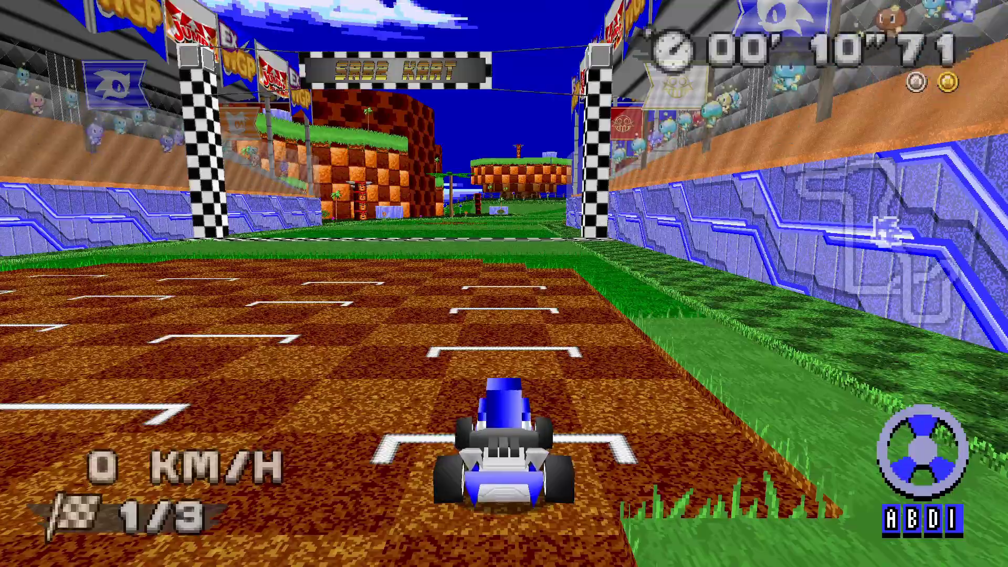
{"action": "key", "text": "a"}
{"action": "key", "text": "Left"}
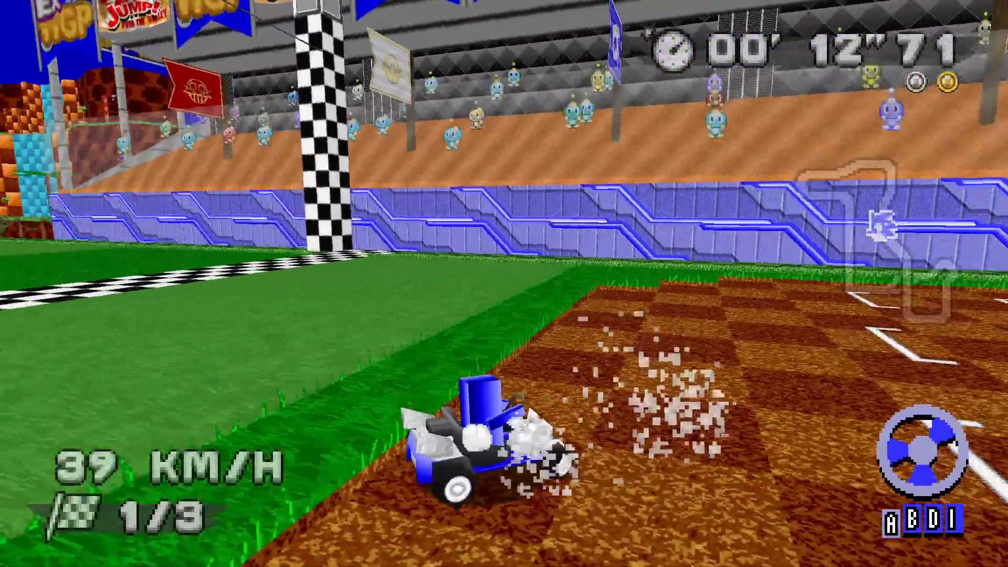
{"action": "key", "text": "Left"}
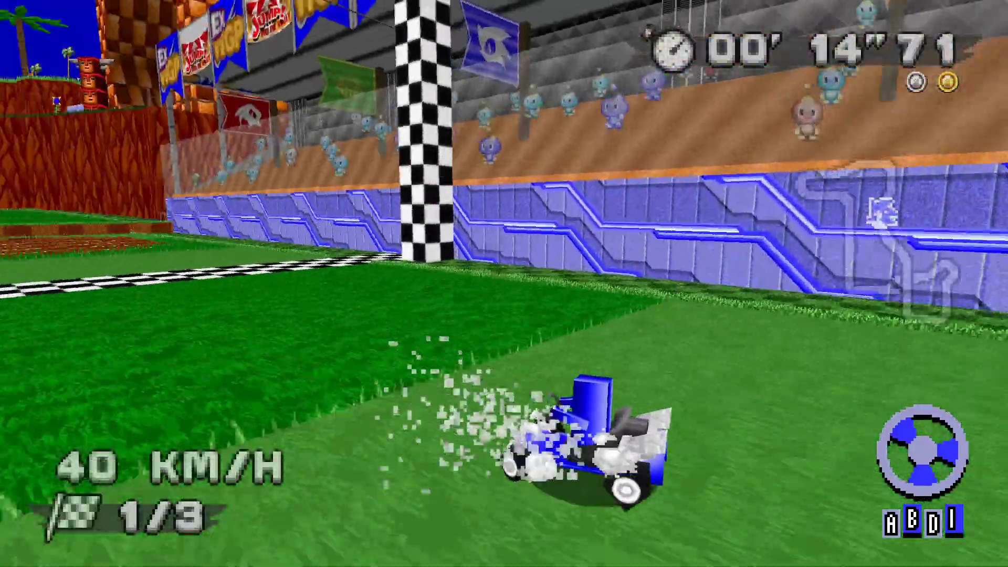
{"action": "key", "text": "Left"}
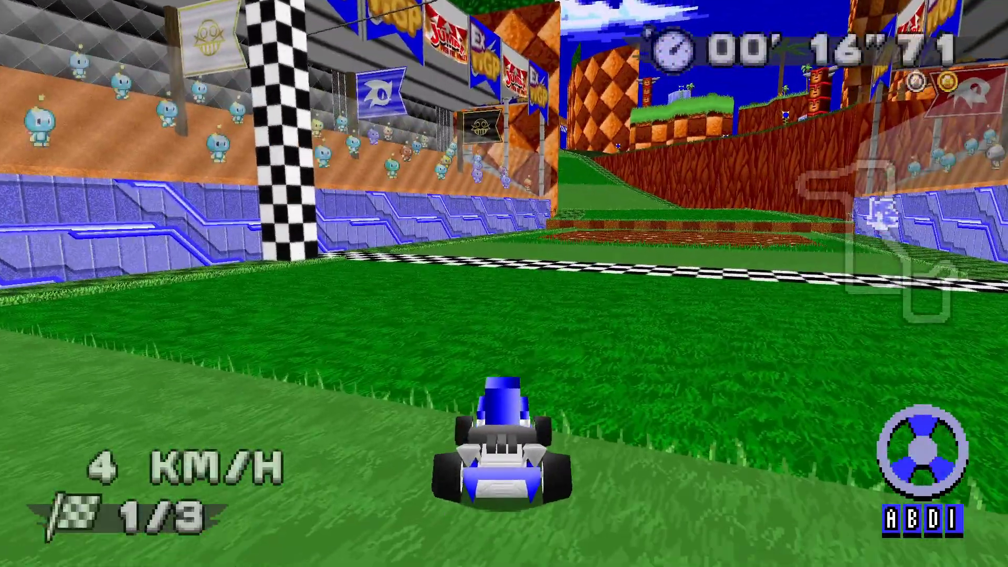